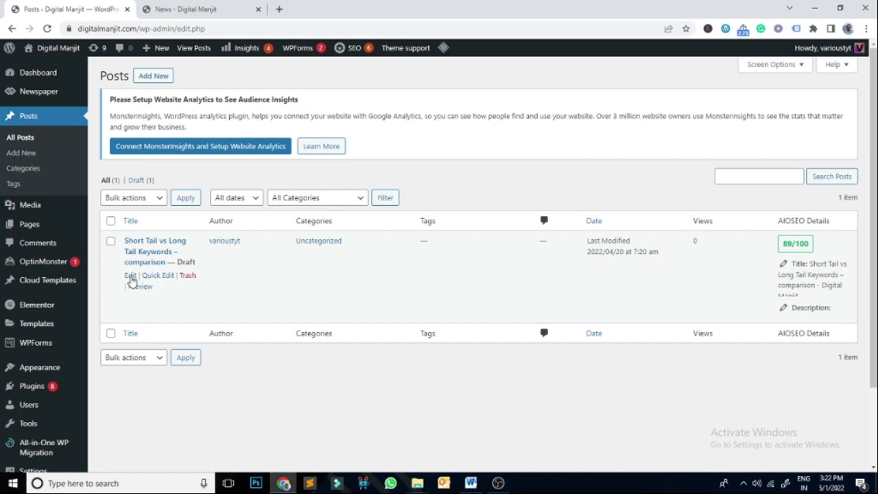
# Move the draft "Short Tail vs Long Tail Keywords – comparison" to the Trash and start a new post
pyautogui.click(187, 275)
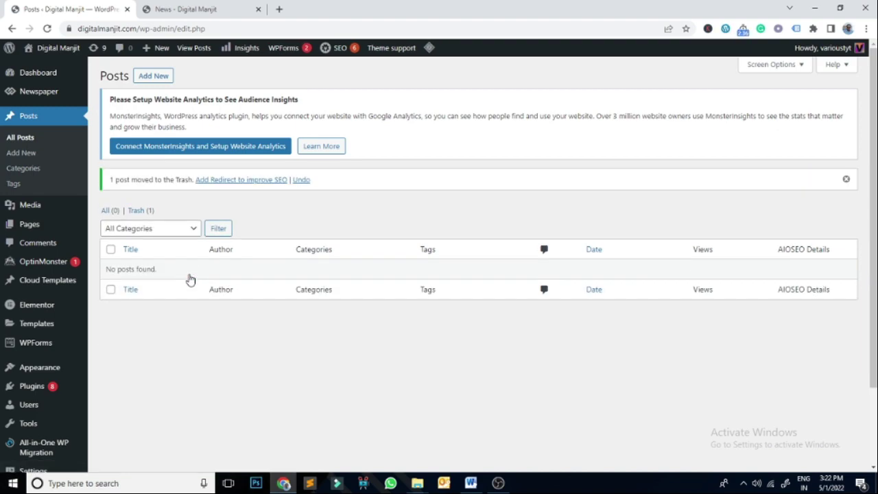
pyautogui.click(154, 76)
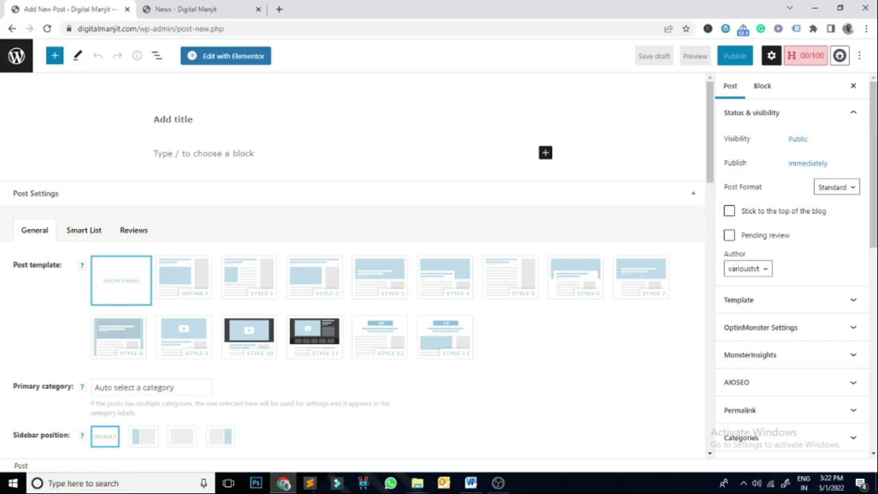
# Copy the title "Short Tail vs Long Tail keywords" from the Word document into the new post's title
pyautogui.click(471, 483)
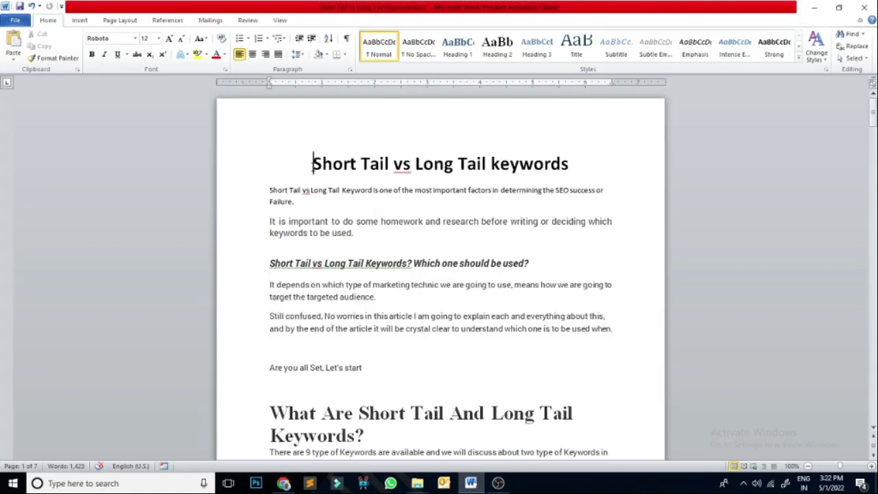
pyautogui.hotkey('shift', 'End')
pyautogui.hotkey('ctrl', 'c')
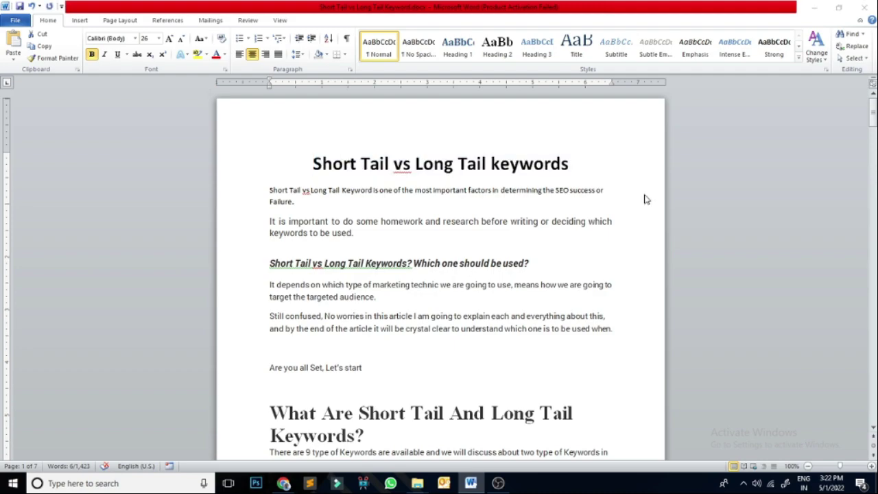
pyautogui.hotkey('alt', 'Tab')
pyautogui.hotkey('ctrl', 'v')
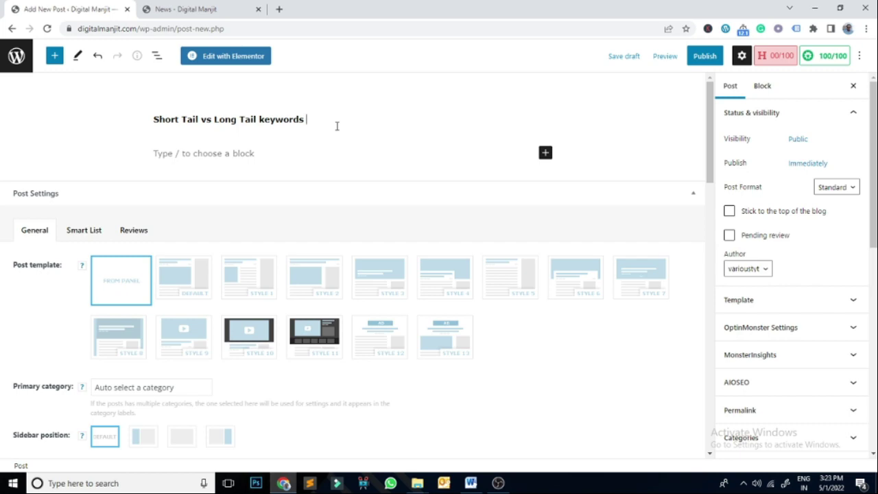
# Copy the two introductory paragraphs under the title in the Word document into the post's body
pyautogui.click(249, 153)
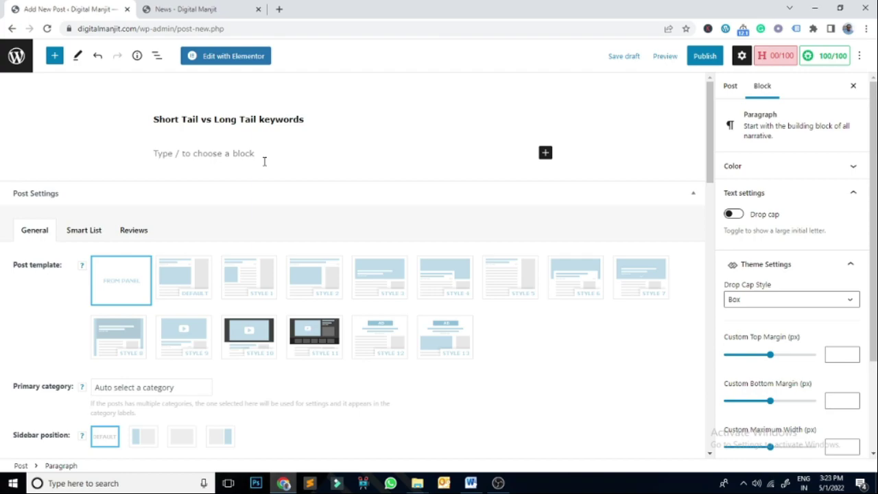
pyautogui.hotkey('alt', 'Tab')
pyautogui.moveTo(269, 190); pyautogui.dragTo(295, 202)
pyautogui.moveTo(453, 226); pyautogui.dragTo(453, 230)
pyautogui.hotkey('alt', 'Tab')
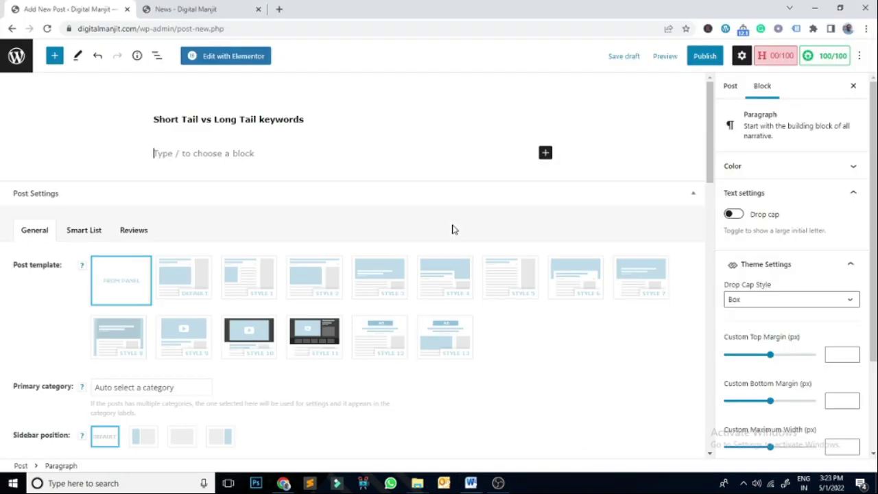
pyautogui.hotkey('ctrl', 'v')
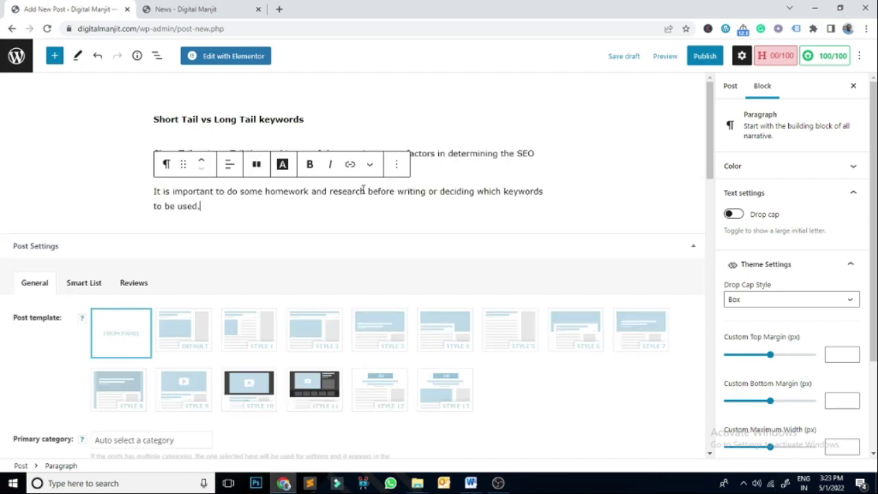
# Accept the Grammarly corrections in the first paragraph, removing "the" before "SEO" and changing "Failure" to "failure"
pyautogui.moveTo(518, 153)
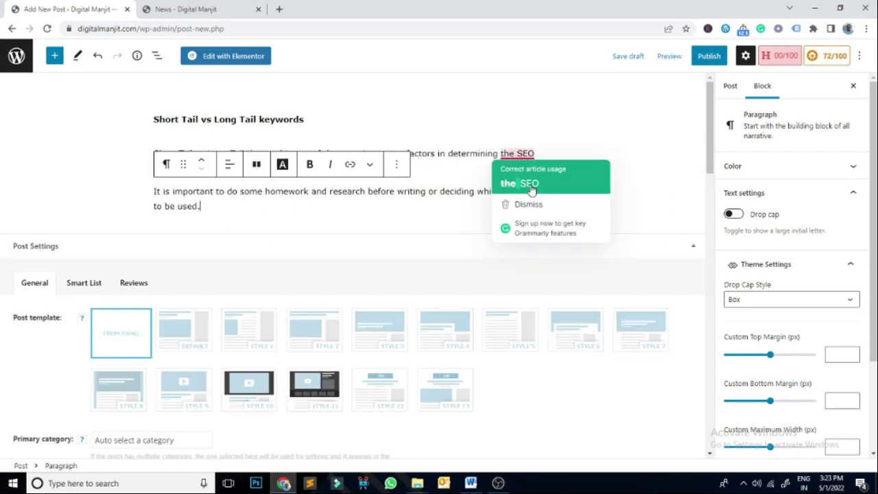
pyautogui.click(532, 184)
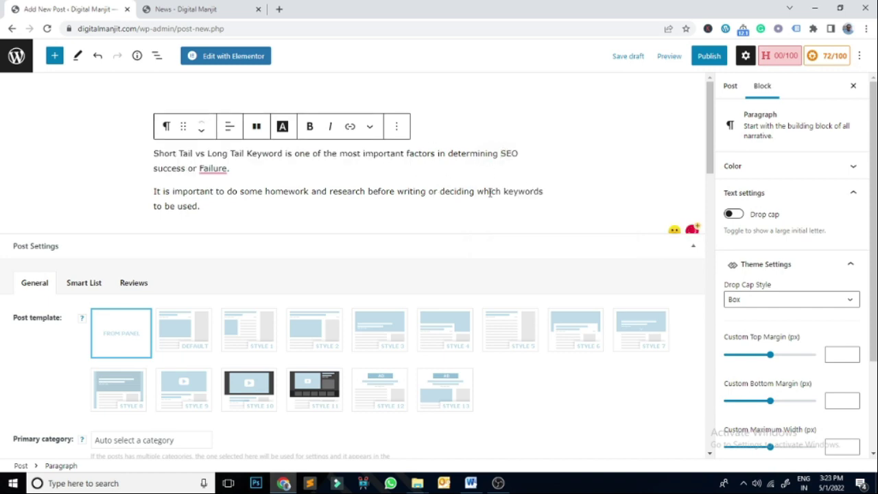
pyautogui.moveTo(212, 169)
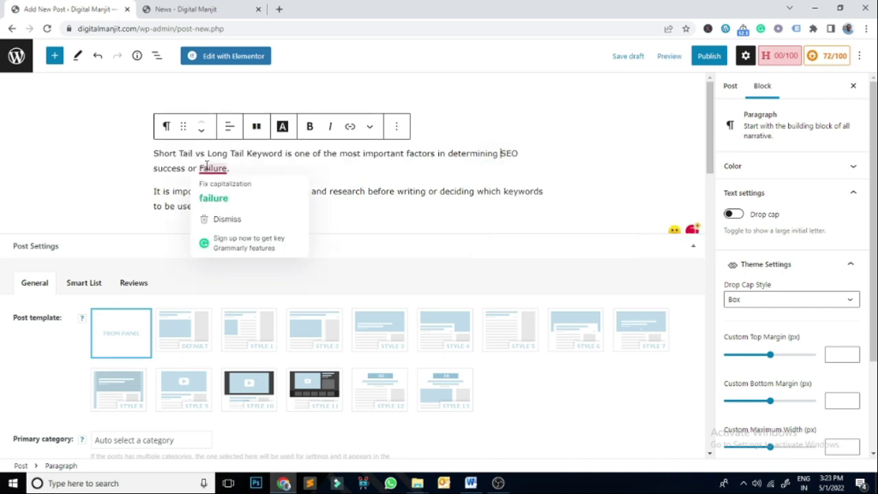
pyautogui.click(219, 199)
pyautogui.click(230, 208)
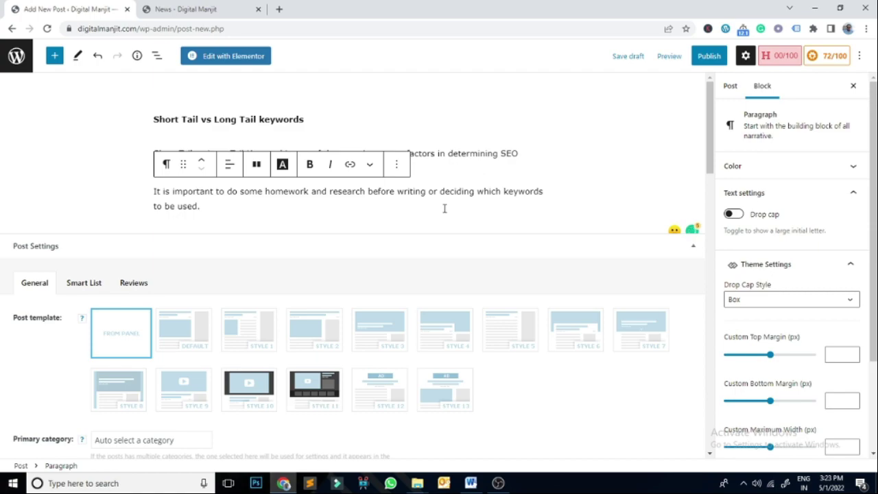
# Copy "Short Tail vs Long Tail Keywords? Which one should be used?" from Word below the introduction and transform it into a heading
pyautogui.press('Return')
pyautogui.hotkey('alt', 'Tab')
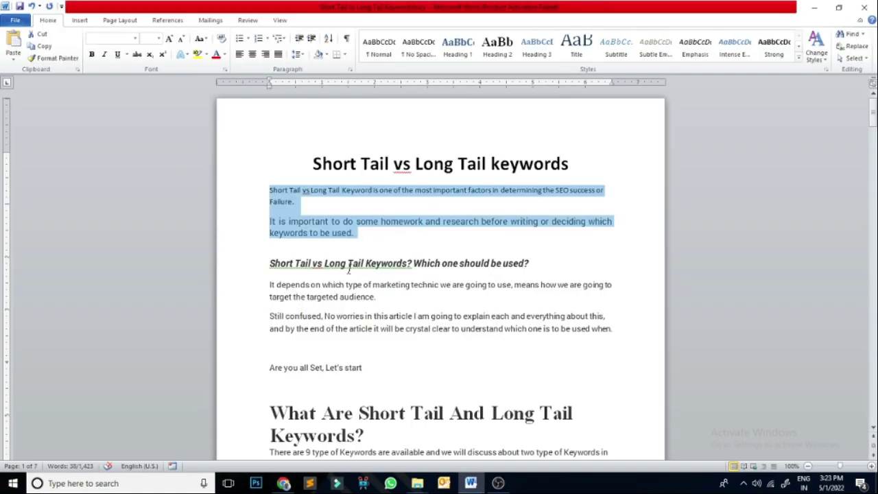
pyautogui.moveTo(271, 264); pyautogui.dragTo(606, 279)
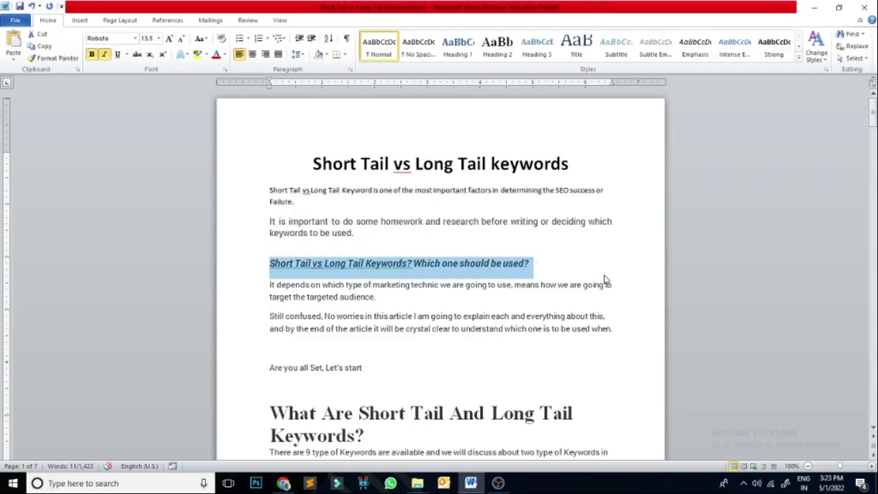
pyautogui.hotkey('ctrl', 'c')
pyautogui.hotkey('alt', 'Tab')
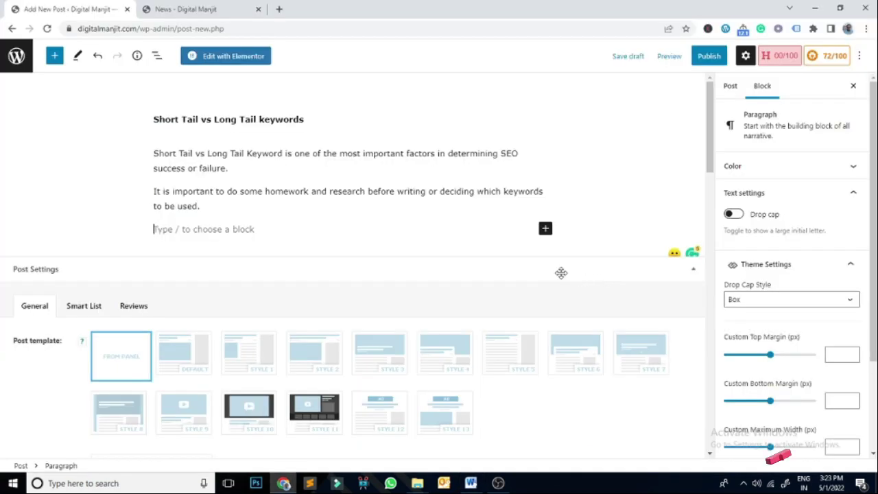
pyautogui.hotkey('ctrl', 'v')
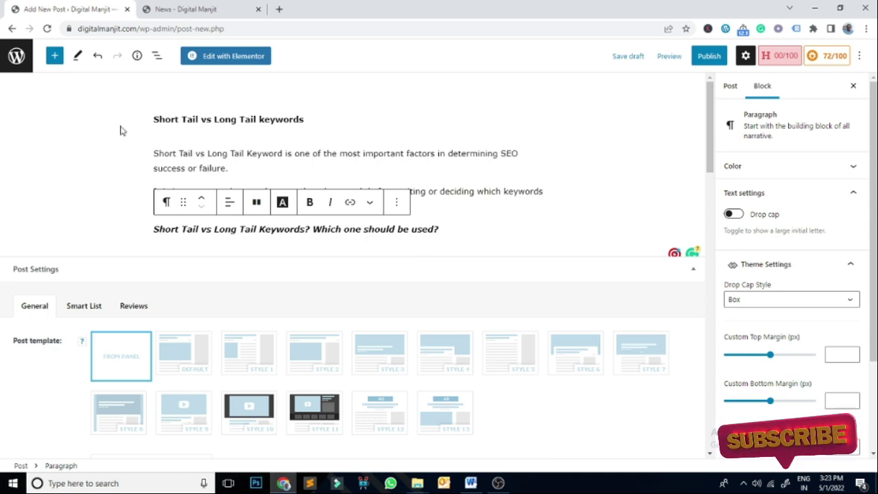
pyautogui.click(166, 204)
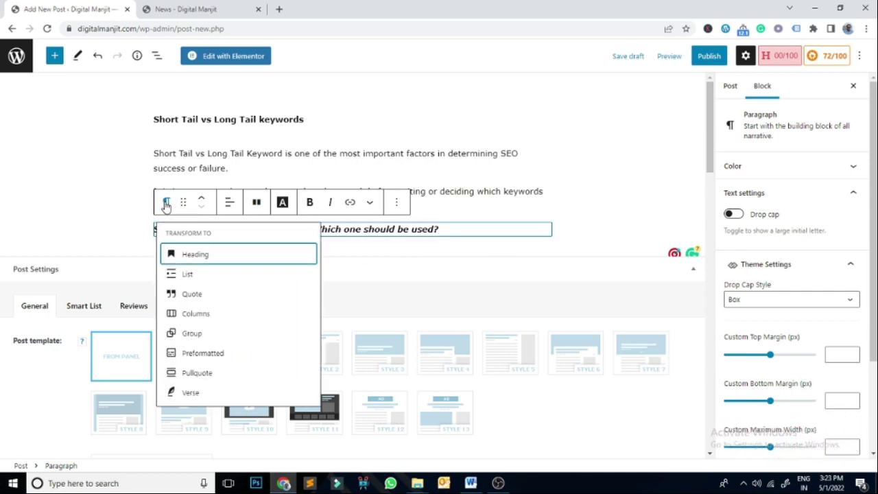
pyautogui.click(199, 257)
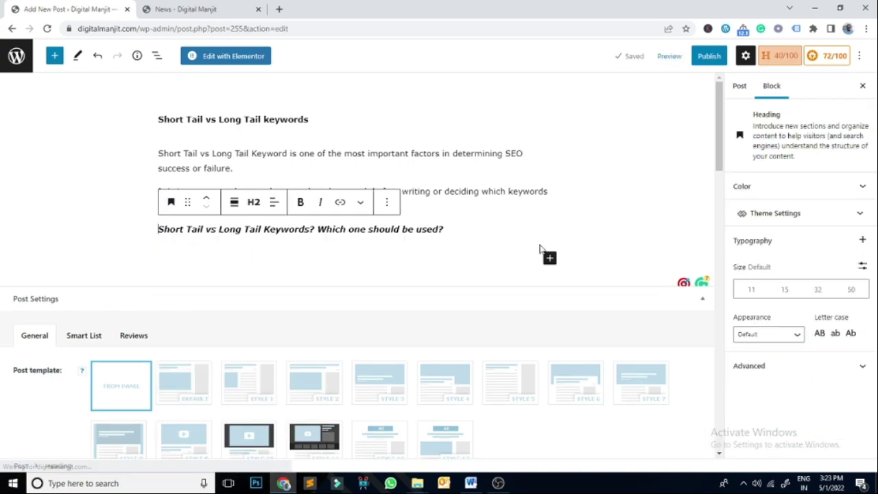
# Copy the Word text from "It depends on which type" to "Are you all Set, Let's start" below the new heading
pyautogui.press('Return')
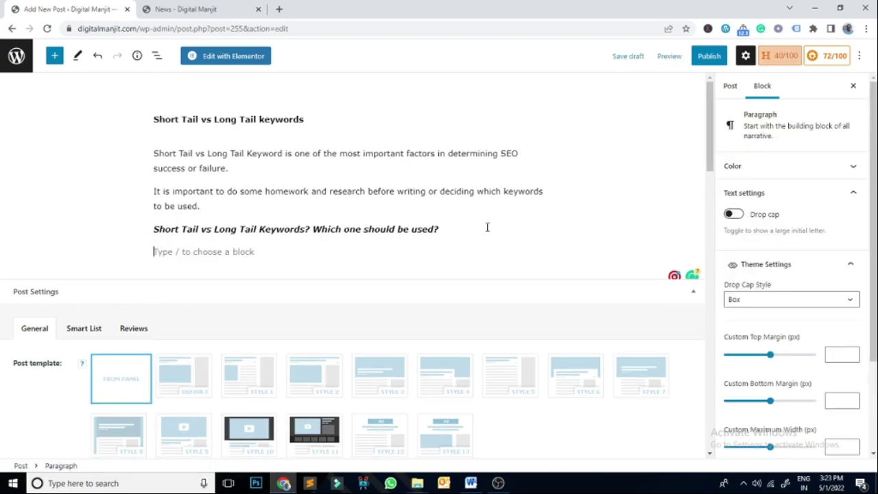
pyautogui.hotkey('alt', 'Tab')
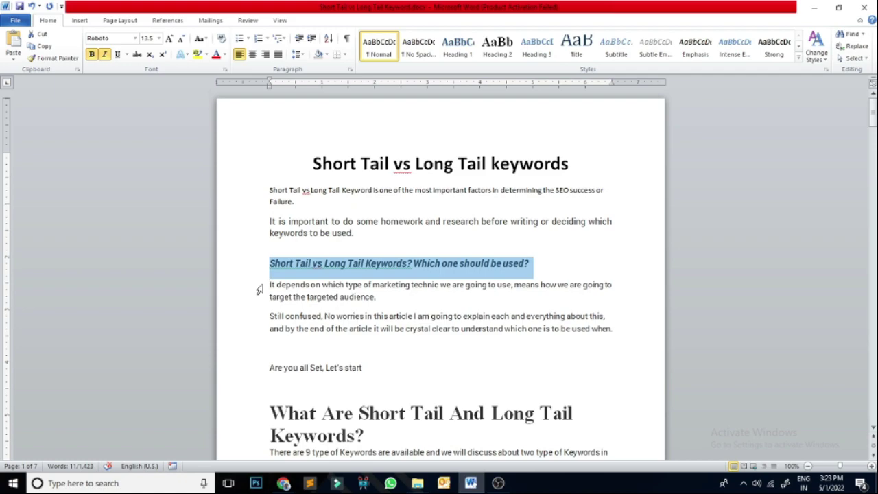
pyautogui.moveTo(269, 285); pyautogui.dragTo(527, 373)
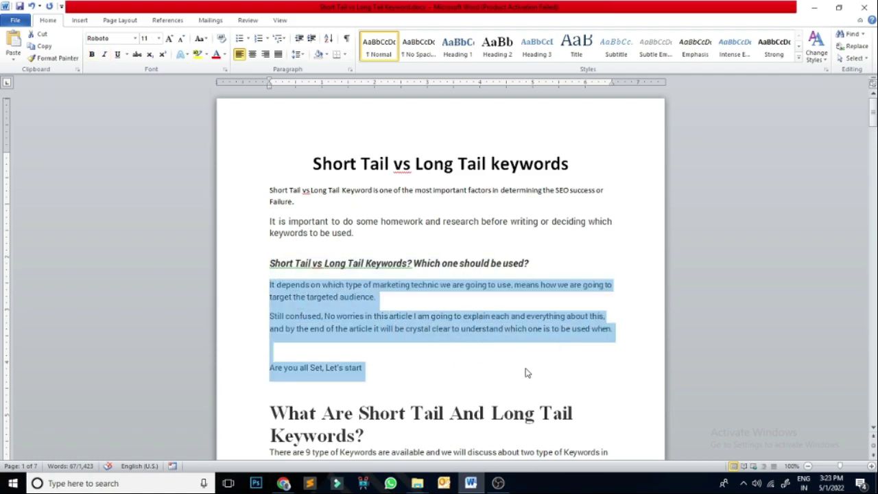
pyautogui.hotkey('ctrl', 'c')
pyautogui.hotkey('alt', 'Tab')
pyautogui.hotkey('ctrl', 'v')
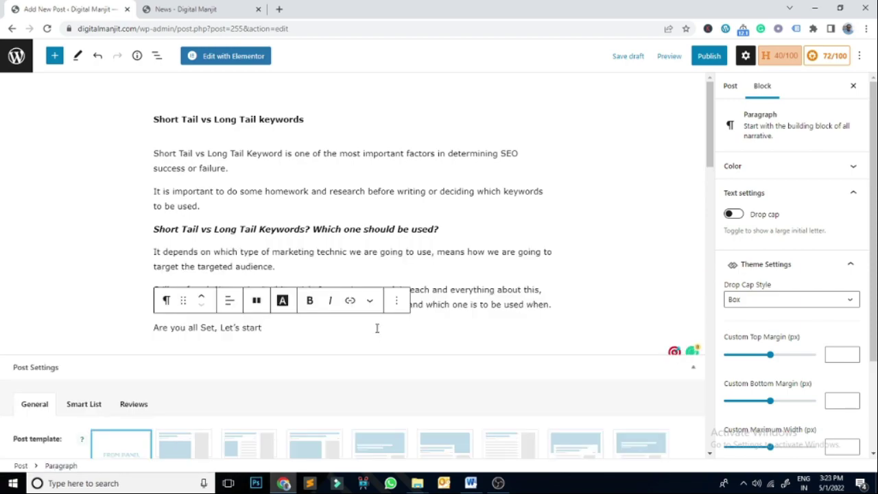
# Accept the Grammarly corrections in the pasted text, adding "which" before "means" and a comma after "article"
pyautogui.moveTo(464, 263)
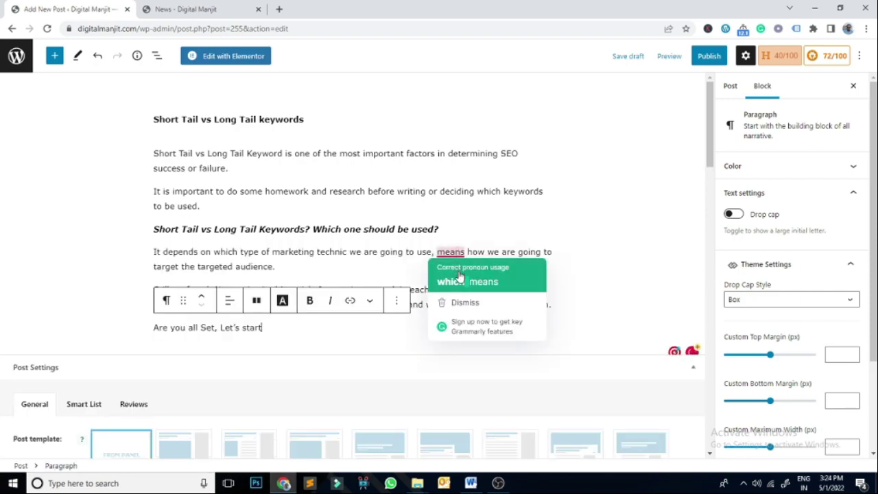
pyautogui.click(484, 282)
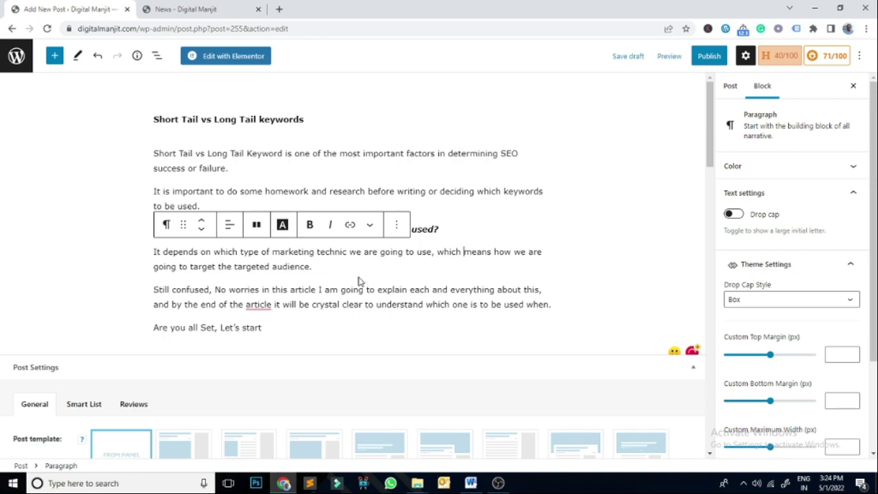
pyautogui.moveTo(268, 305)
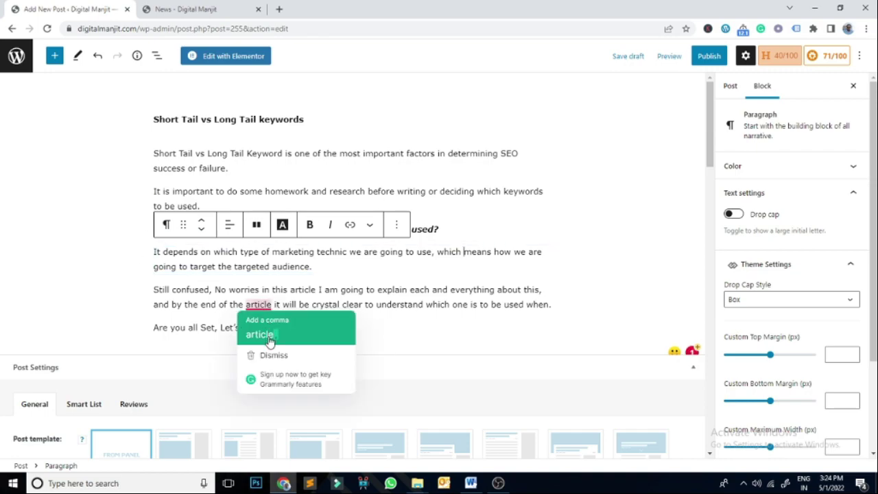
pyautogui.click(267, 336)
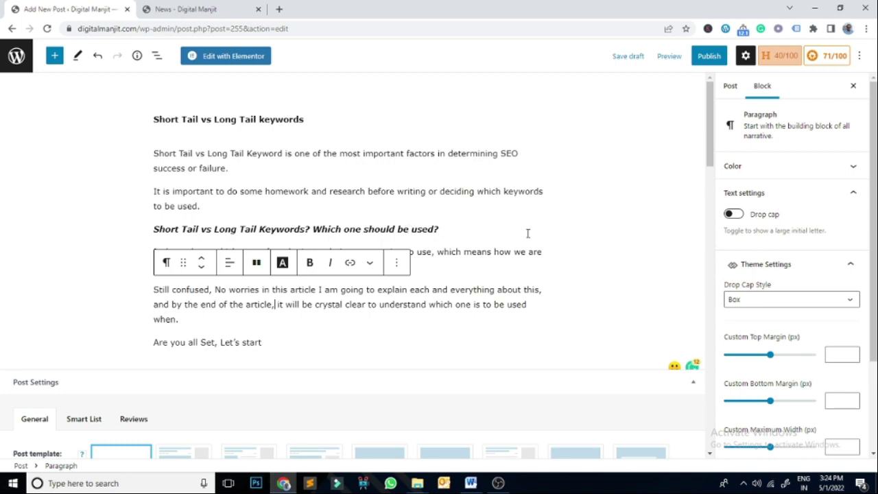
# Copy "What Are Short Tail And Long Tail Keywords?" from Word to the end of the post and transform it into a heading
pyautogui.scroll(-1, 528, 234)
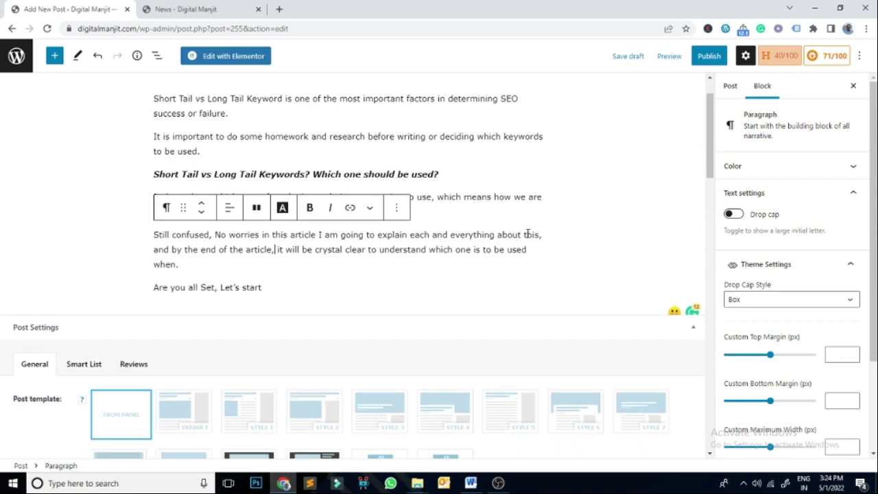
pyautogui.click(286, 290)
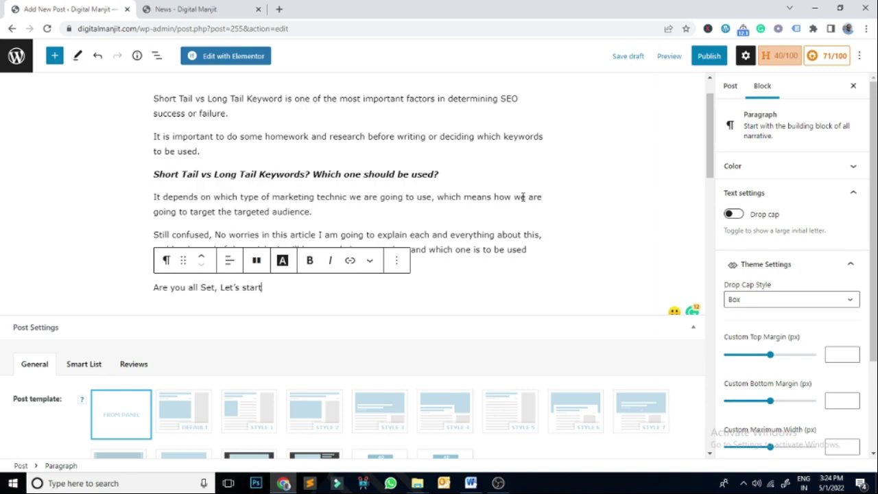
pyautogui.hotkey('alt', 'Tab')
pyautogui.scroll(-4, 346, 289)
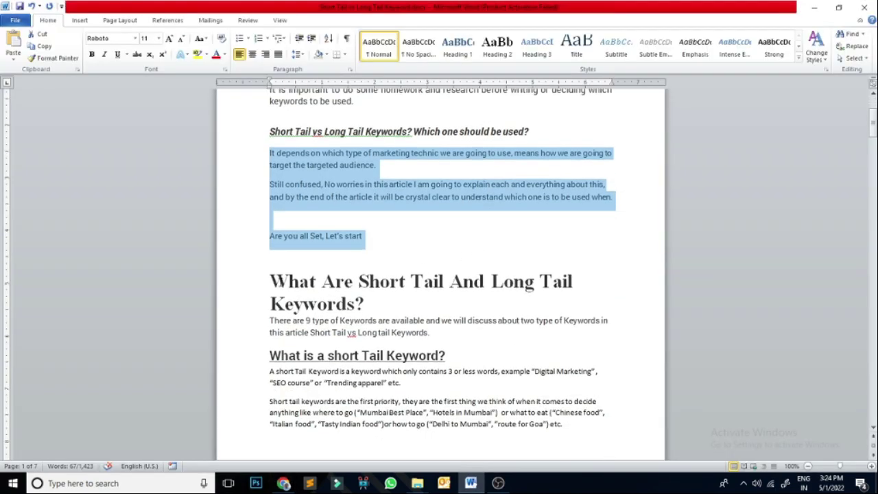
pyautogui.moveTo(272, 281); pyautogui.dragTo(392, 313)
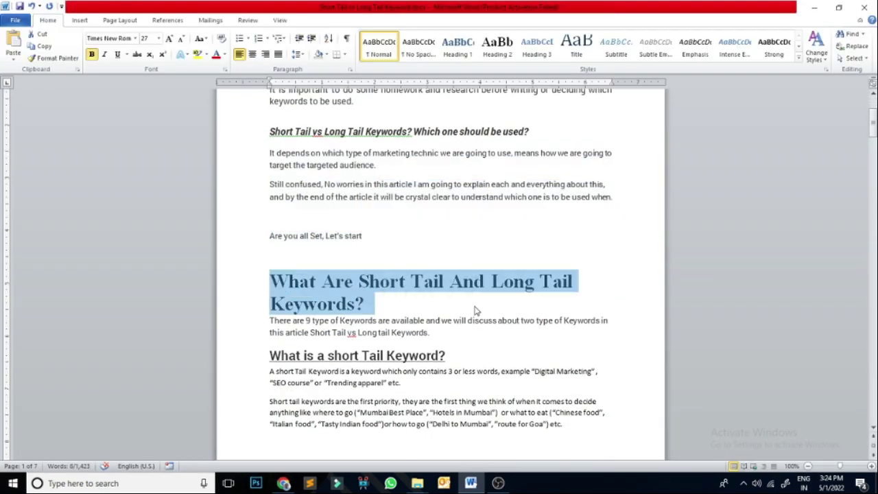
pyautogui.hotkey('alt', 'Tab')
pyautogui.click(313, 282)
pyautogui.press('Return')
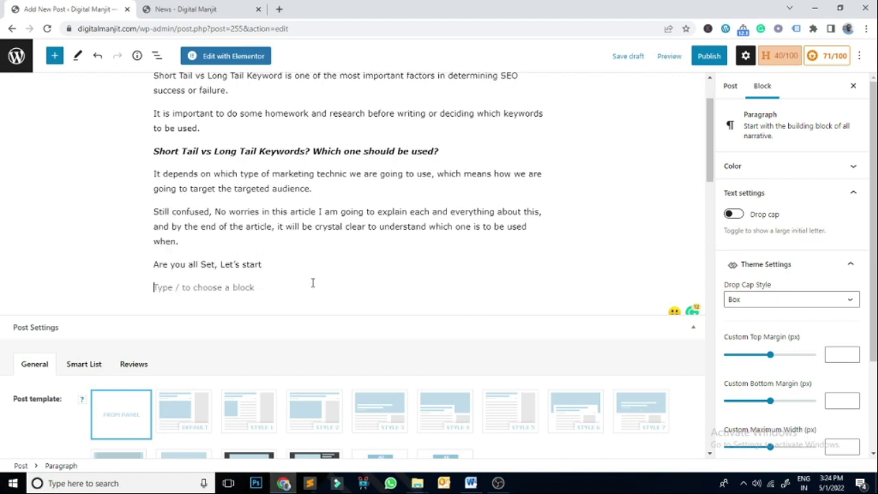
pyautogui.hotkey('ctrl', 'v')
pyautogui.click(167, 260)
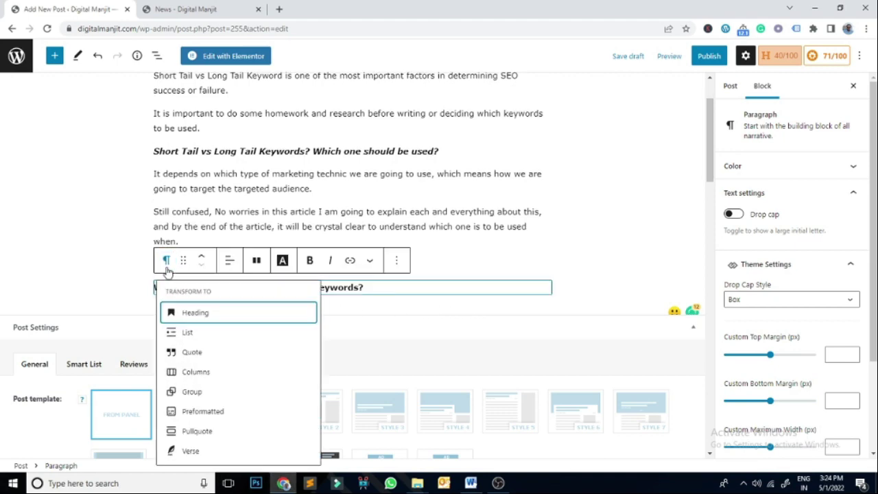
pyautogui.click(199, 313)
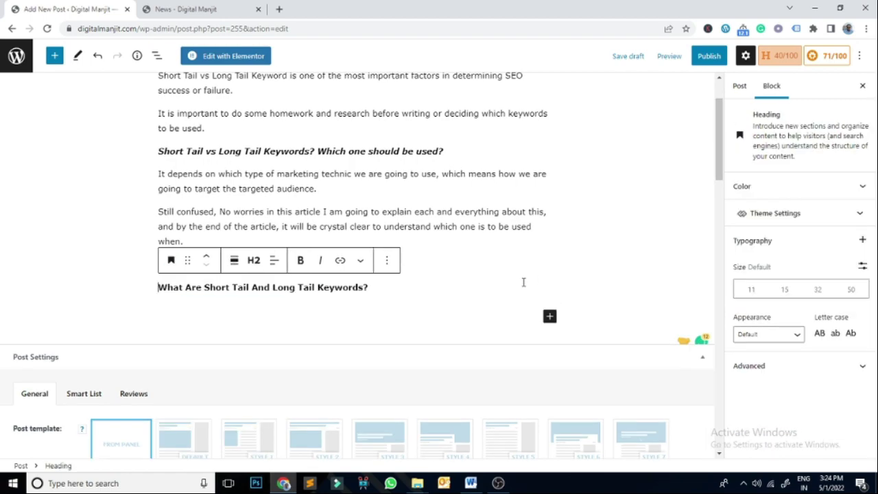
# Copy the Word paragraph starting "There are 9 type of Keywords" below the heading "What Are Short Tail And Long Tail Keywords?"
pyautogui.press('Return')
pyautogui.hotkey('alt', 'Tab')
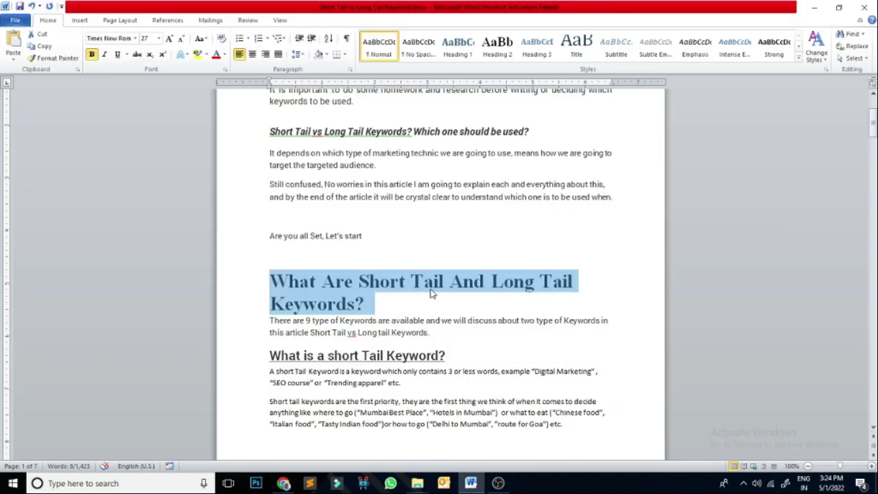
pyautogui.scroll(-1, 471, 302)
pyautogui.moveTo(441, 280); pyautogui.dragTo(270, 267)
pyautogui.hotkey('ctrl', 'c')
pyautogui.hotkey('alt', 'Tab')
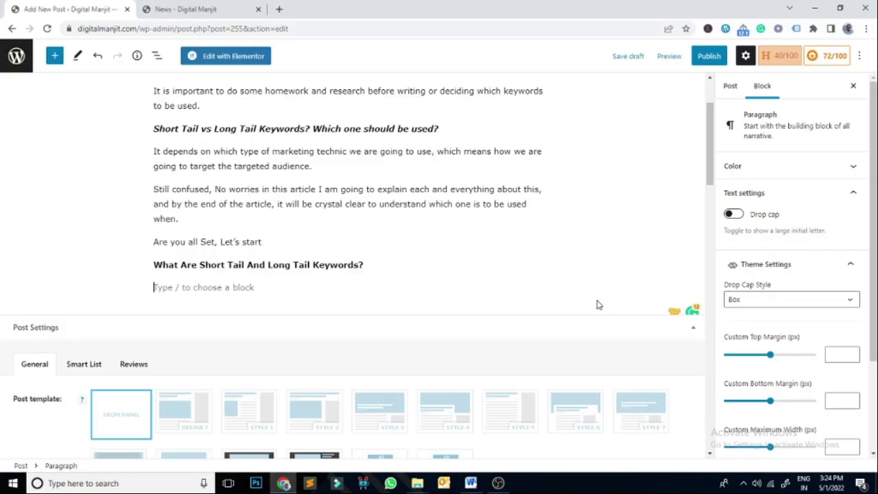
pyautogui.hotkey('ctrl', 'v')
# Copy "What is a short Tail Keyword?" from Word to the end of the post and transform it into a heading
pyautogui.press('Return')
pyautogui.hotkey('alt', 'Tab')
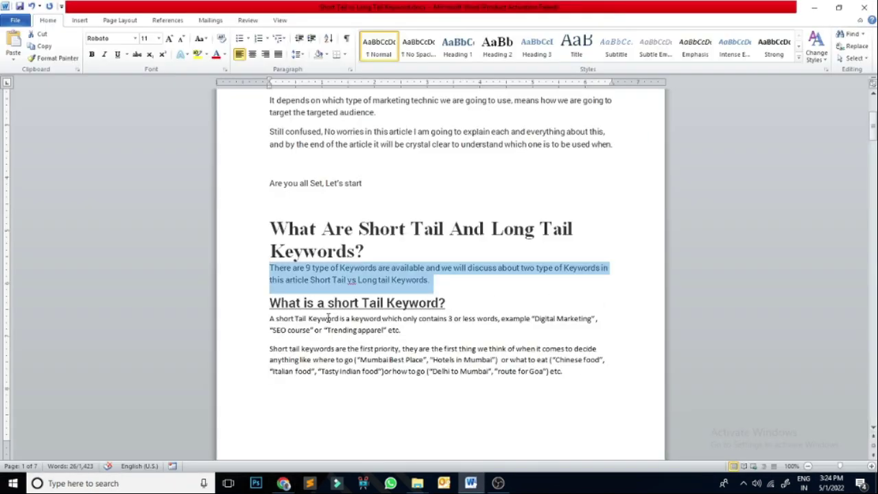
pyautogui.moveTo(269, 304); pyautogui.dragTo(586, 303)
pyautogui.hotkey('ctrl', 'c')
pyautogui.hotkey('alt', 'Tab')
pyautogui.hotkey('ctrl', 'v')
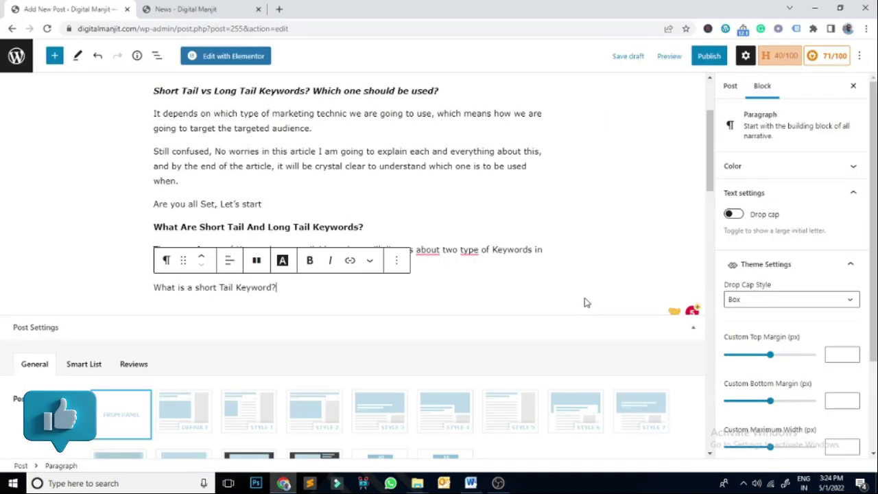
pyautogui.press('Return')
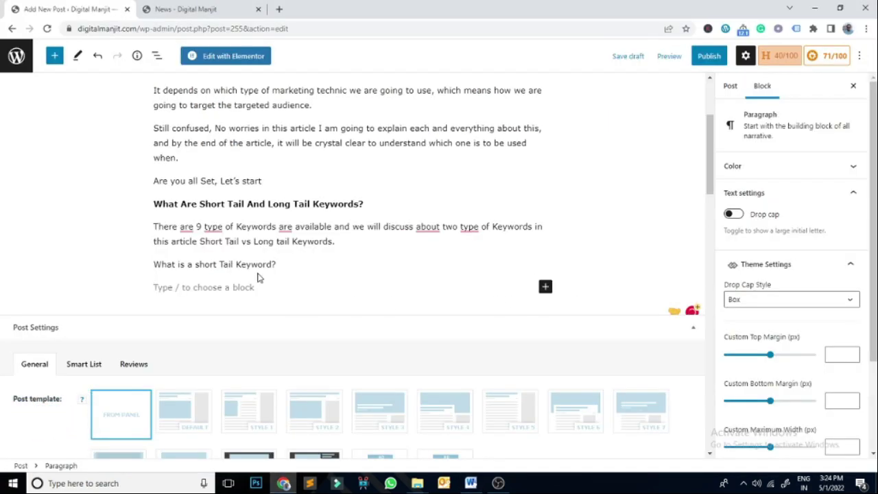
pyautogui.moveTo(277, 264); pyautogui.dragTo(149, 257)
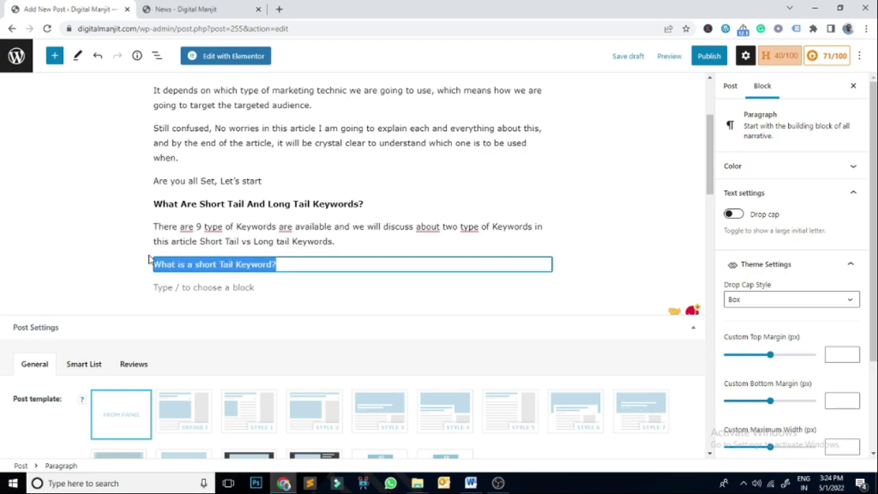
pyautogui.click(166, 237)
pyautogui.click(195, 290)
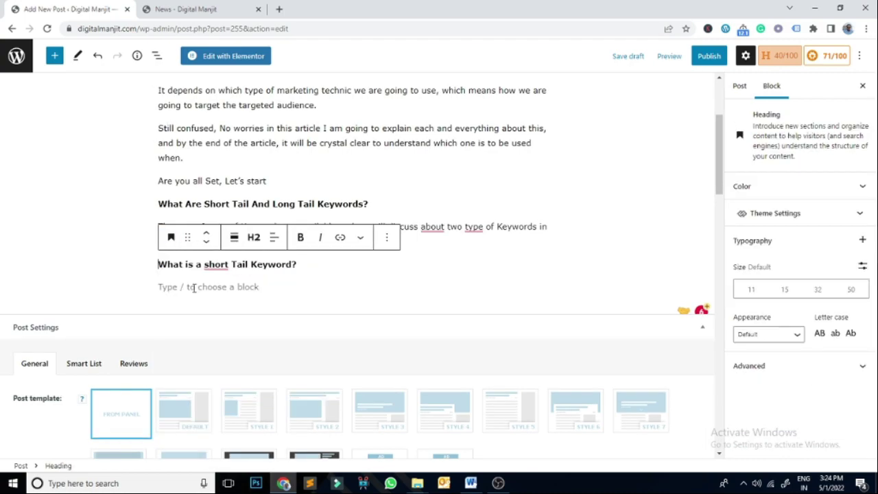
# Accept the Grammarly corrections capitalizing "Short" in the new heading and removing "about" after "discuss" in the paragraph above it
pyautogui.moveTo(216, 268)
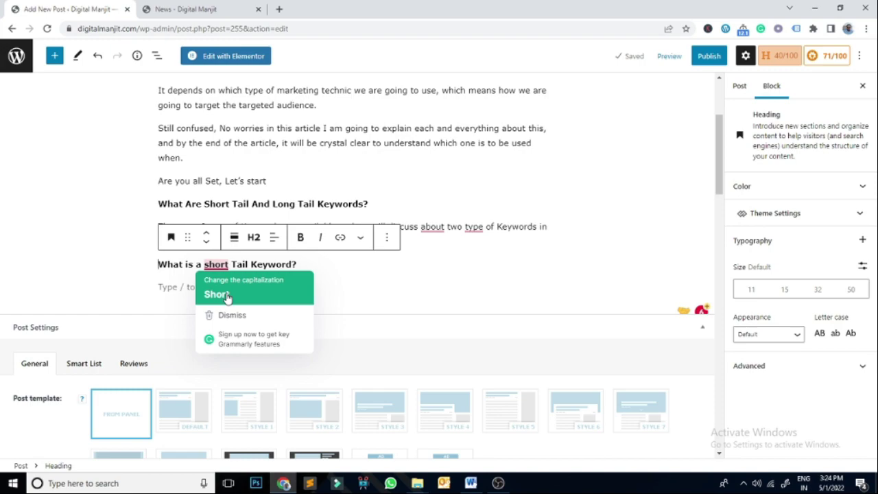
pyautogui.click(213, 295)
pyautogui.click(336, 265)
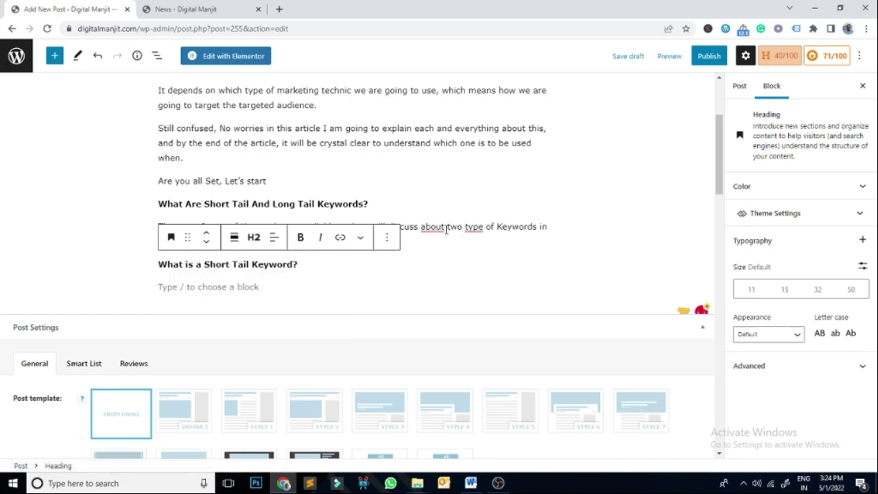
pyautogui.moveTo(446, 230)
pyautogui.click(433, 255)
pyautogui.click(396, 278)
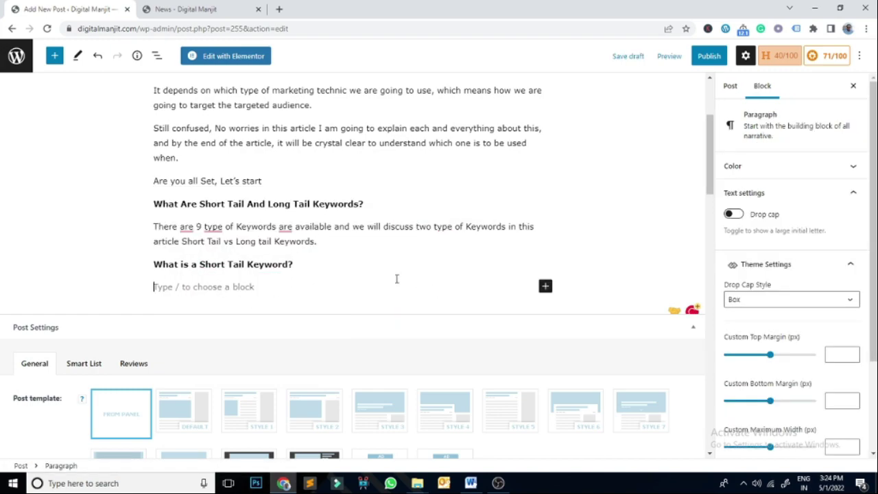
# Accept the Grammarly corrections in the "9 type of Keywords" paragraph: "There is", no "are" before "available", and "two types"
pyautogui.moveTo(186, 227)
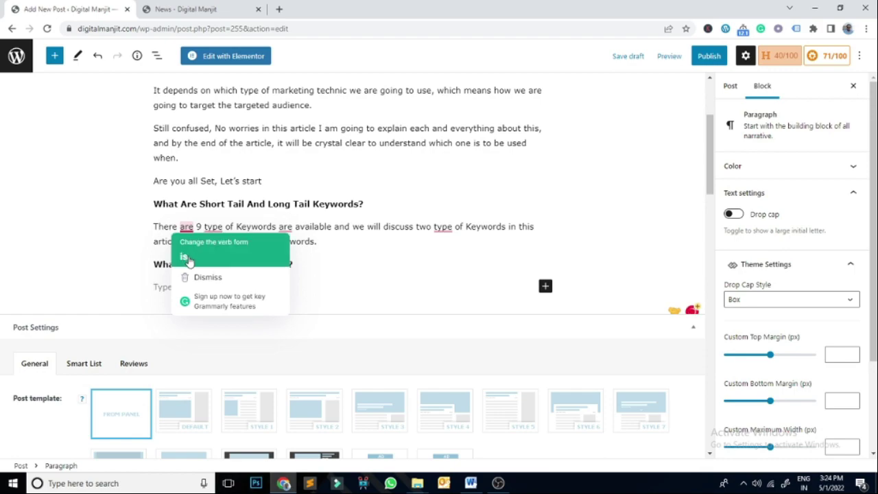
pyautogui.click(184, 256)
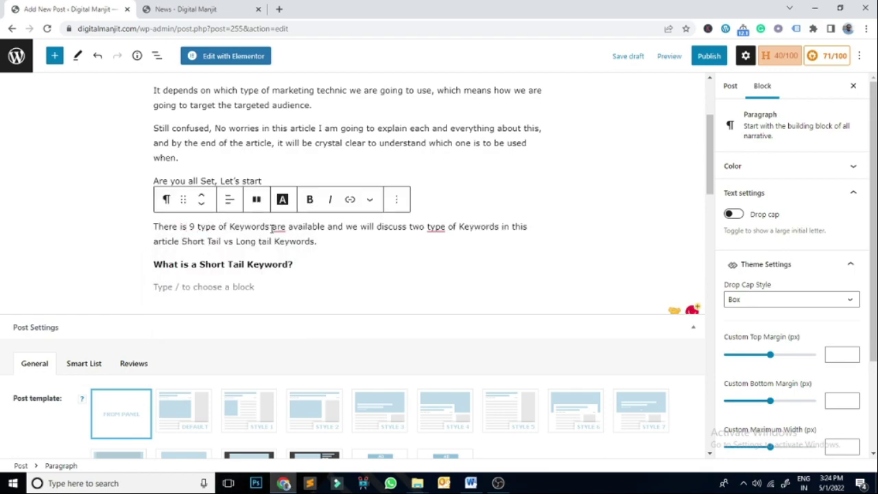
pyautogui.moveTo(275, 228)
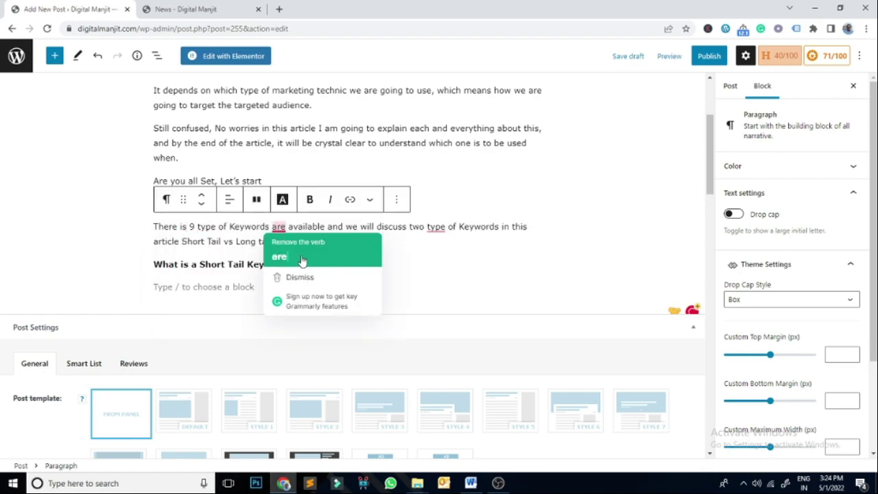
pyautogui.click(301, 258)
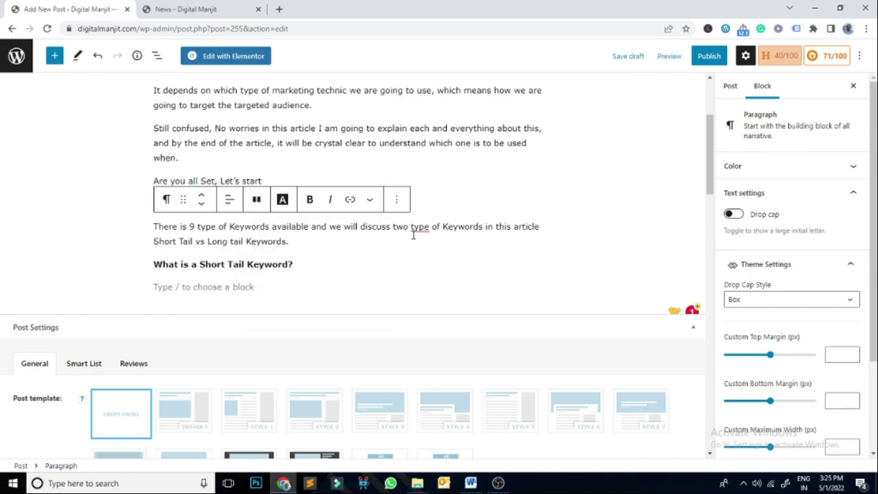
pyautogui.moveTo(420, 227)
pyautogui.click(424, 256)
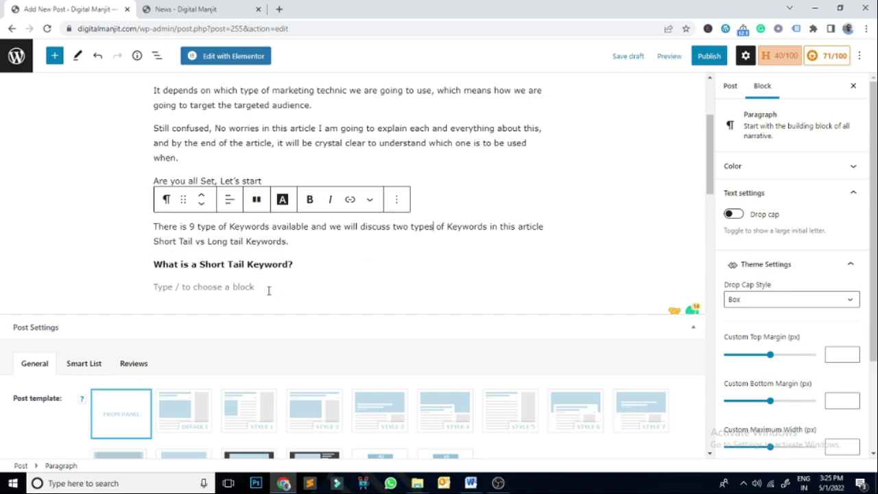
# Copy the two Word paragraphs from "A short Tail Keyword is a keyword" to "route for Goa" below the "What is a Short Tail Keyword?" heading
pyautogui.click(340, 288)
pyautogui.hotkey('alt', 'Tab')
pyautogui.scroll(-2, 464, 282)
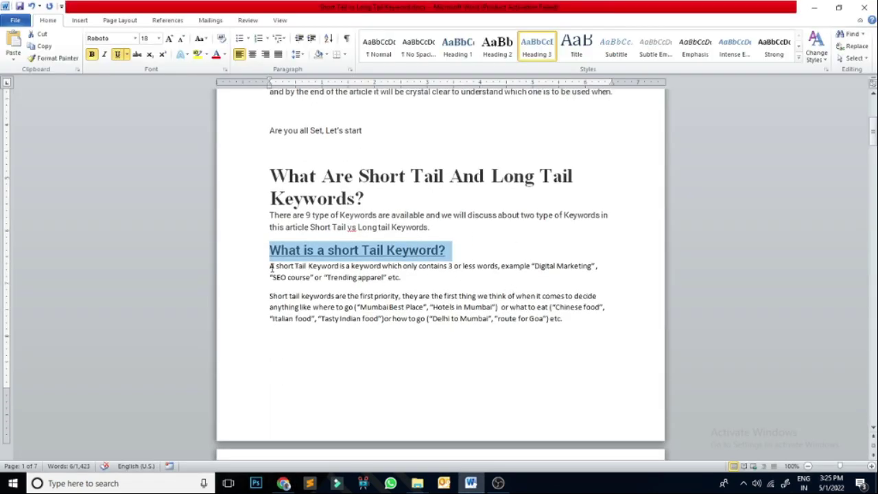
pyautogui.moveTo(269, 267); pyautogui.dragTo(629, 333)
pyautogui.hotkey('ctrl', 'c')
pyautogui.hotkey('alt', 'Tab')
pyautogui.hotkey('ctrl', 'v')
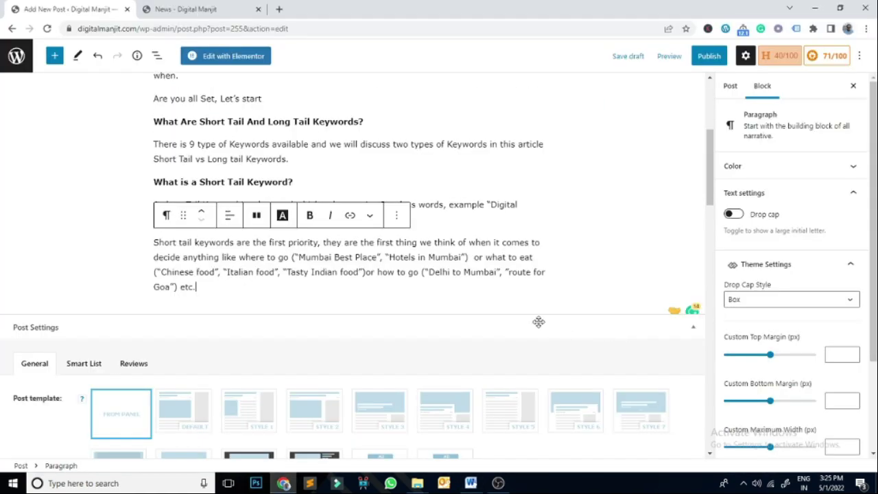
# Correct the short tail definition by accepting "that only" and "for example" from Grammarly and deleting the space before the comma after "Digital Marketing"
pyautogui.click(453, 236)
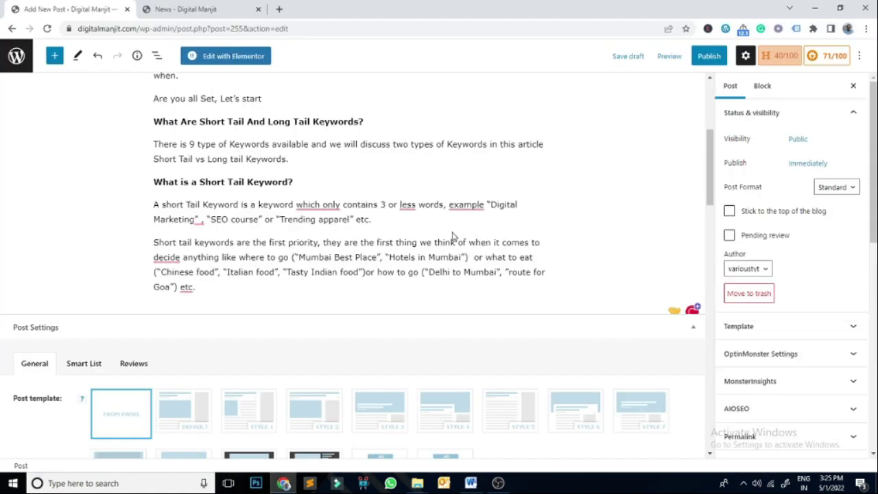
pyautogui.moveTo(323, 207)
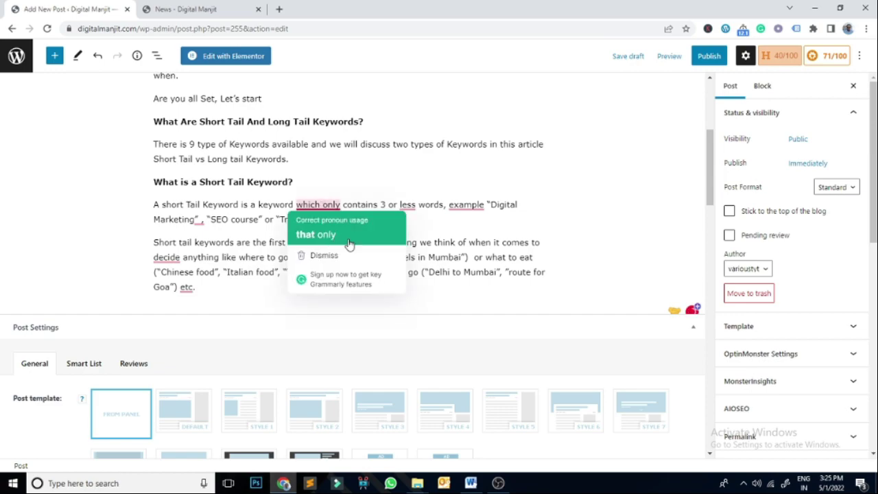
pyautogui.click(317, 234)
pyautogui.moveTo(401, 211)
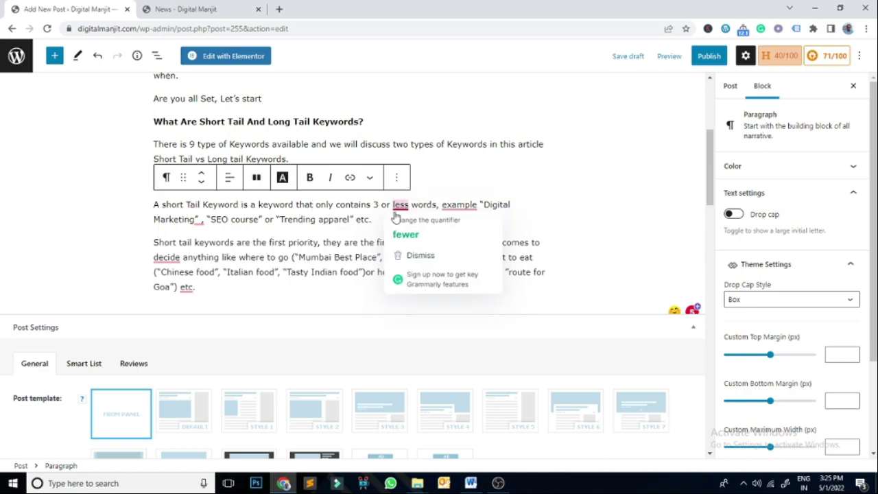
pyautogui.click(576, 215)
pyautogui.moveTo(471, 209)
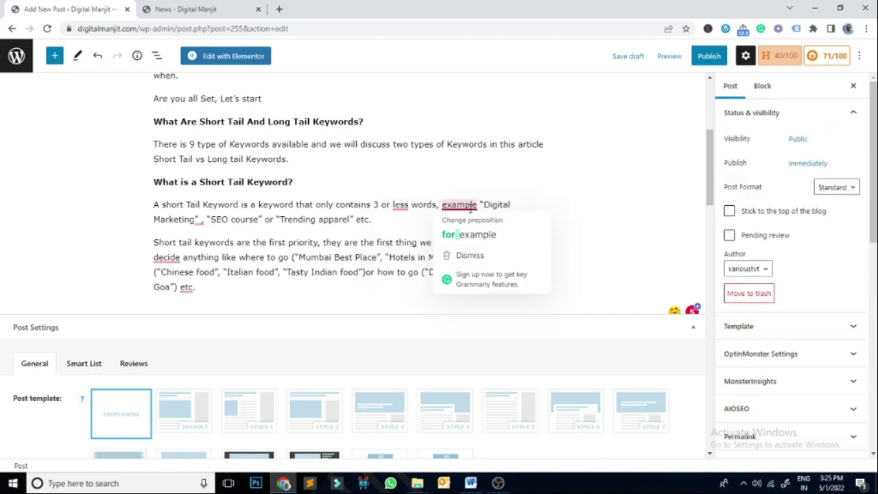
pyautogui.click(199, 220)
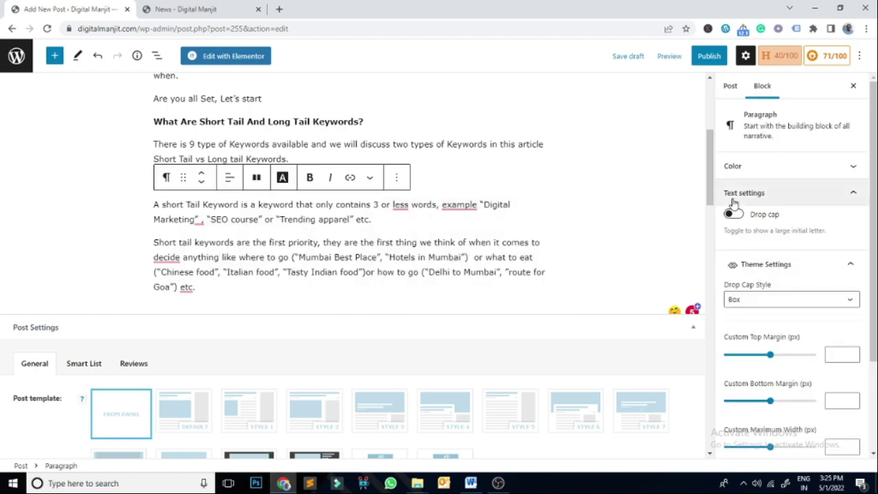
pyautogui.press('BackSpace')
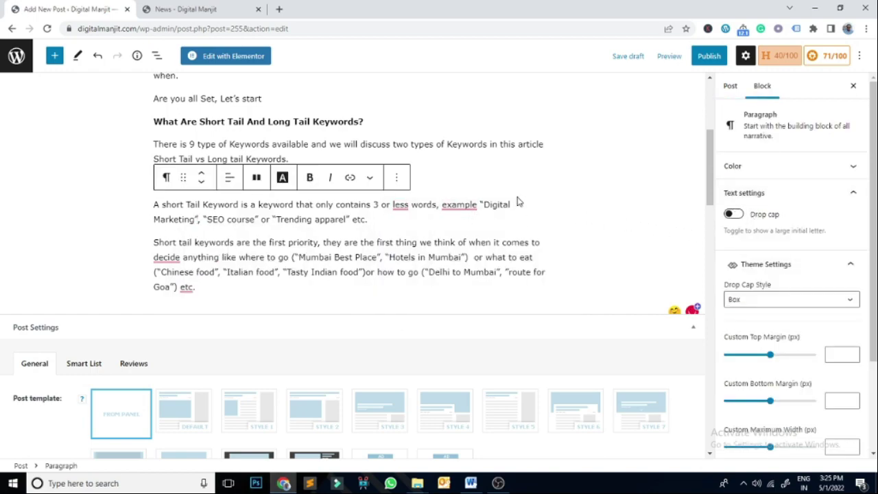
pyautogui.moveTo(457, 206)
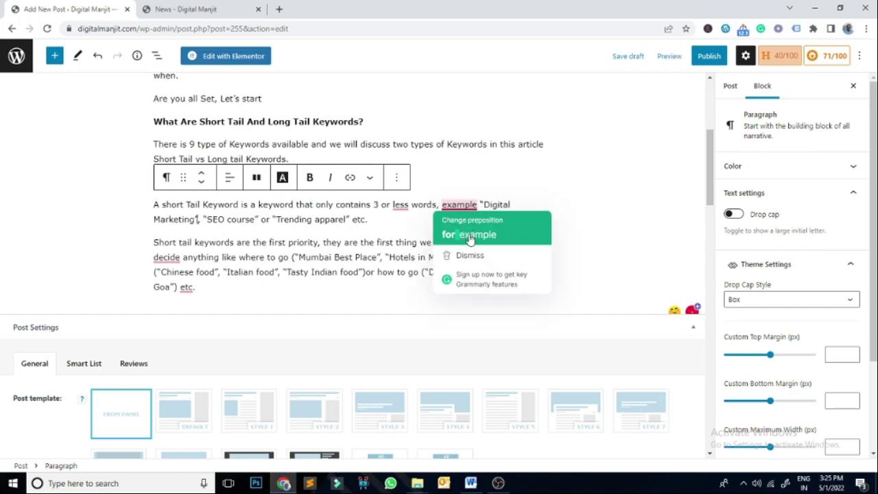
pyautogui.click(471, 236)
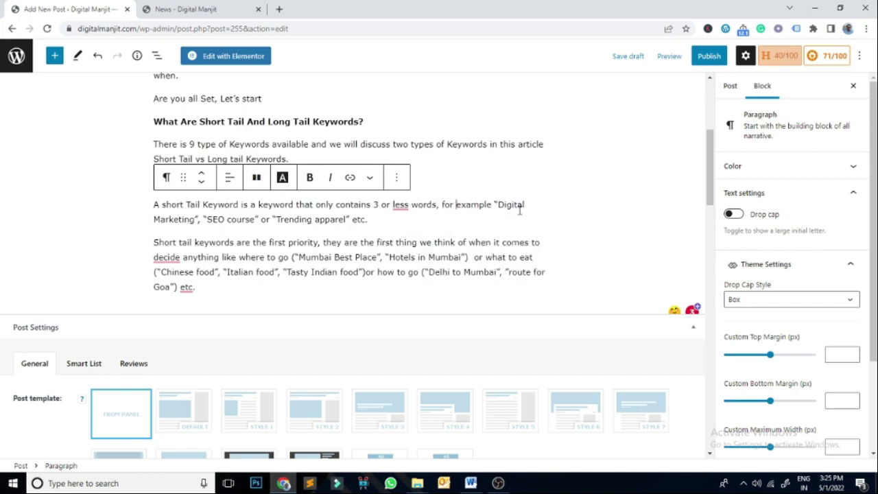
# Make the example keyword "Digital Marketing" bold in the short tail definition
pyautogui.moveTo(499, 204); pyautogui.dragTo(407, 226)
pyautogui.moveTo(208, 224); pyautogui.dragTo(195, 226)
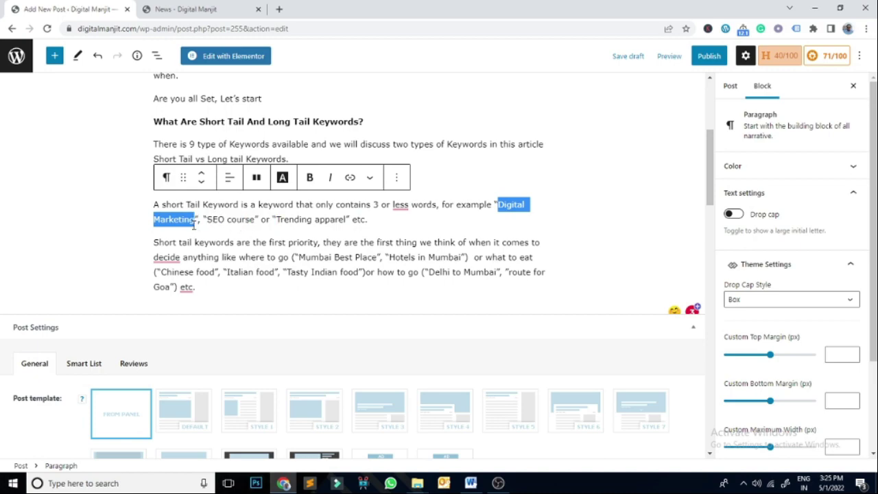
pyautogui.hotkey('ctrl', 'b')
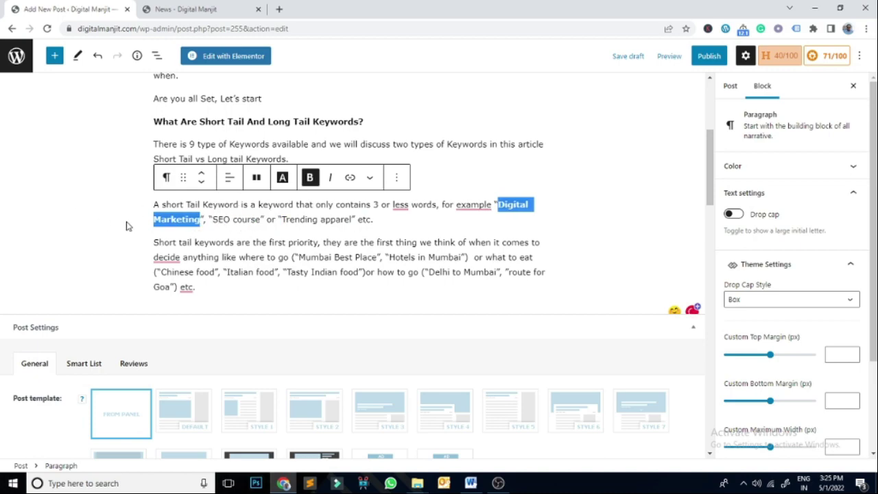
pyautogui.moveTo(209, 219); pyautogui.dragTo(261, 220)
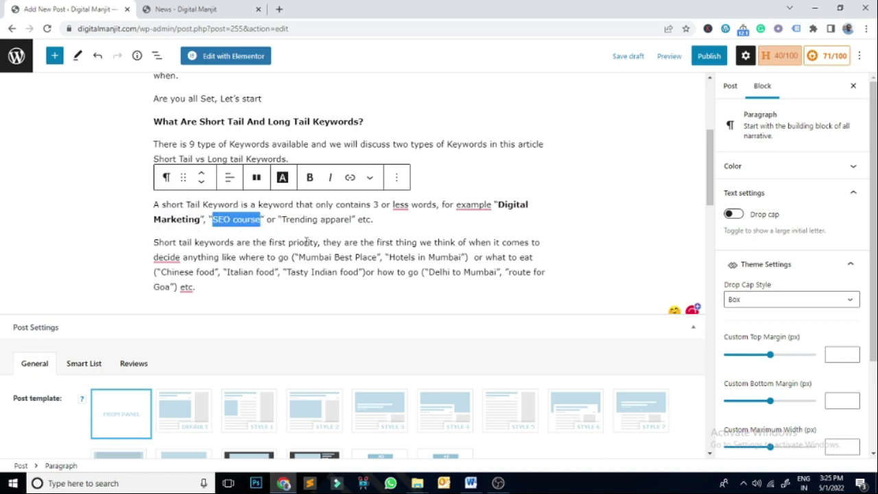
pyautogui.hotkey('ctrl', 'v')
pyautogui.press('Escape')
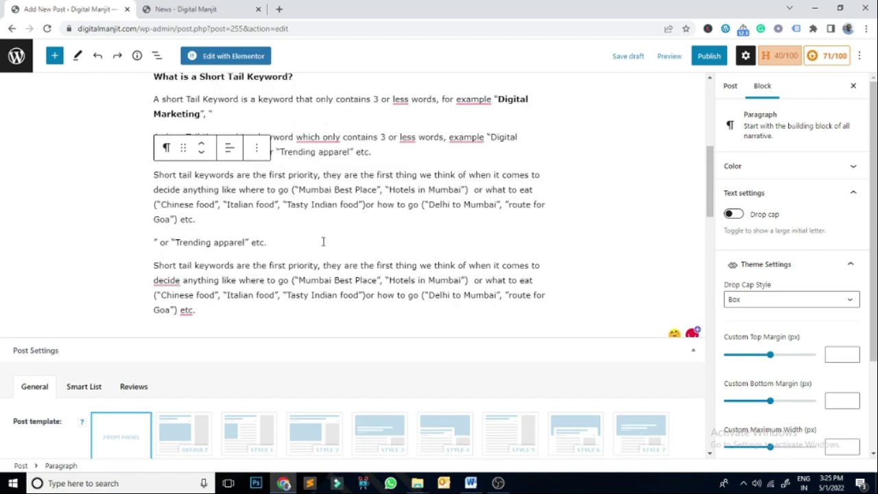
pyautogui.hotkey('ctrl', 'z')
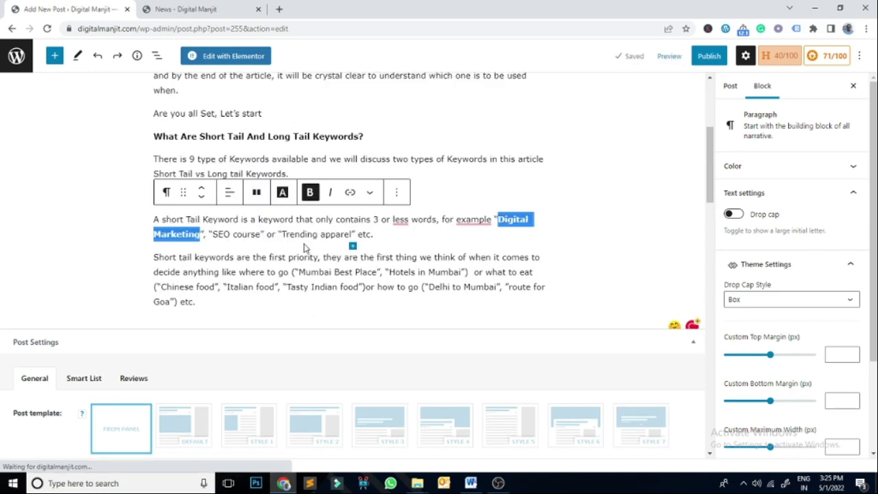
# Make the example keyword "SEO course" bold in the short tail definition
pyautogui.click(235, 234)
pyautogui.moveTo(211, 234); pyautogui.dragTo(263, 236)
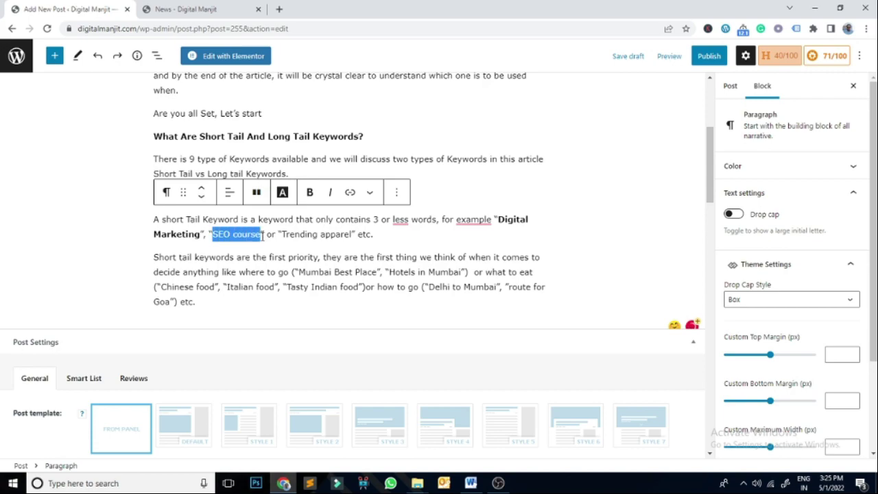
pyautogui.hotkey('ctrl', 'b')
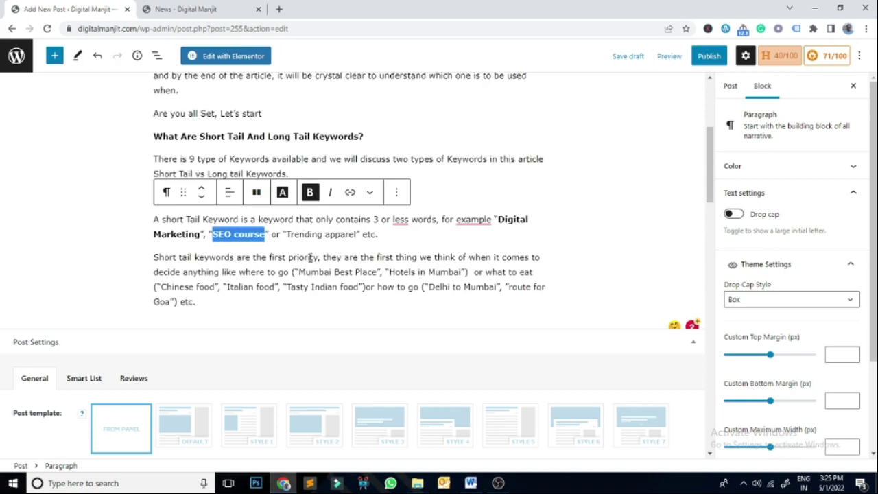
# Make the example keyword "Trending apparel" bold in the short tail definition
pyautogui.moveTo(286, 234); pyautogui.dragTo(435, 251)
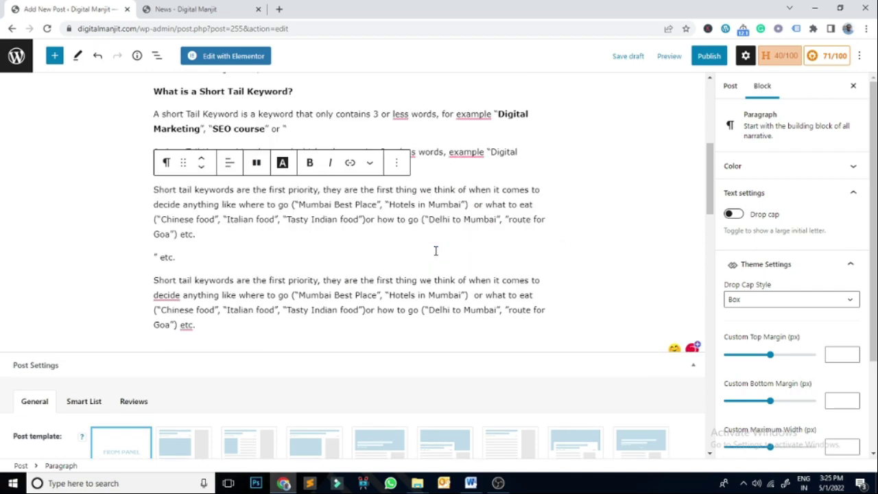
pyautogui.hotkey('ctrl', 'z')
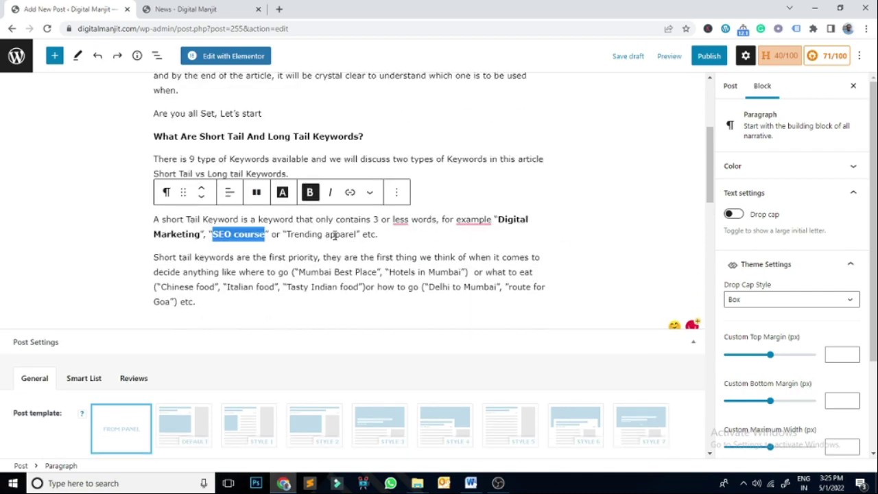
pyautogui.click(335, 235)
pyautogui.moveTo(287, 234); pyautogui.dragTo(355, 234)
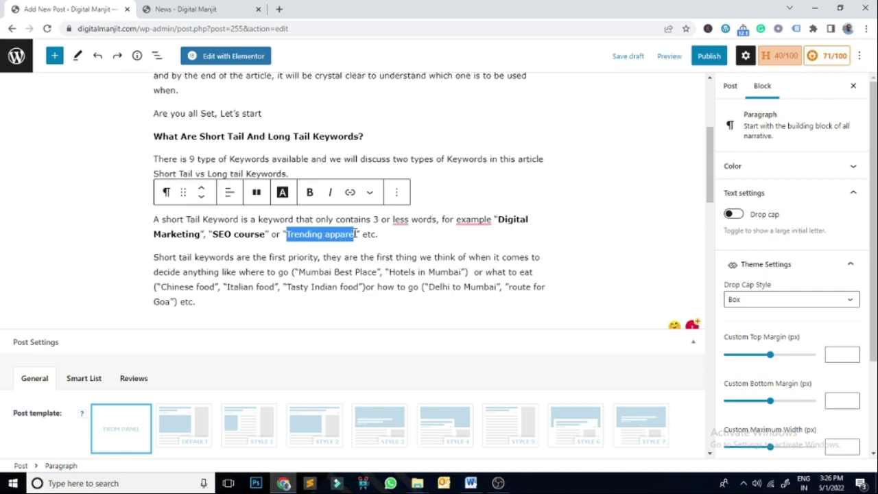
pyautogui.hotkey('ctrl', 'b')
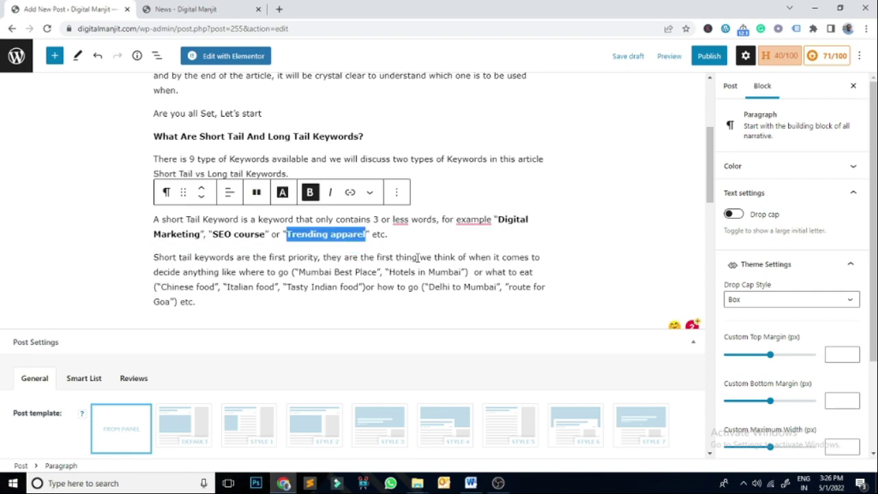
# Make the where-to-go examples "Mumbai Best Place" and "Hotels in Mumbai" bold in the second short tail paragraph
pyautogui.click(377, 259)
pyautogui.moveTo(300, 272); pyautogui.dragTo(475, 272)
pyautogui.hotkey('ctrl', 'b')
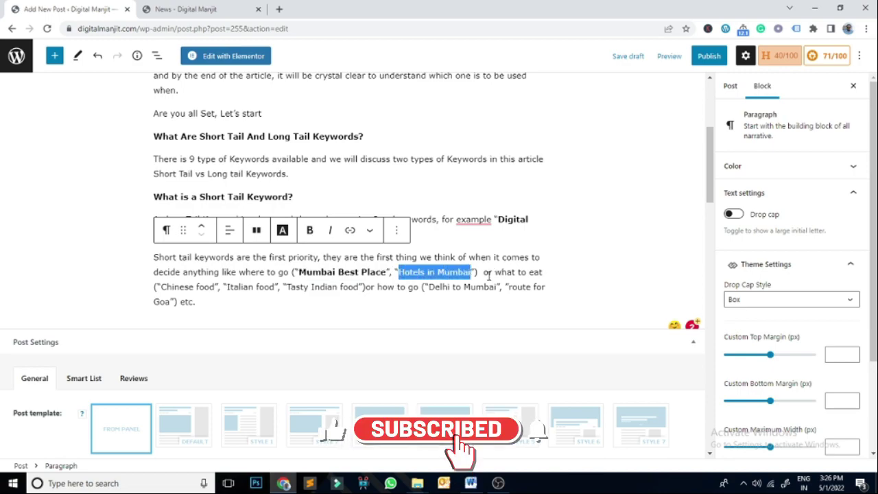
pyautogui.hotkey('ctrl', 'b')
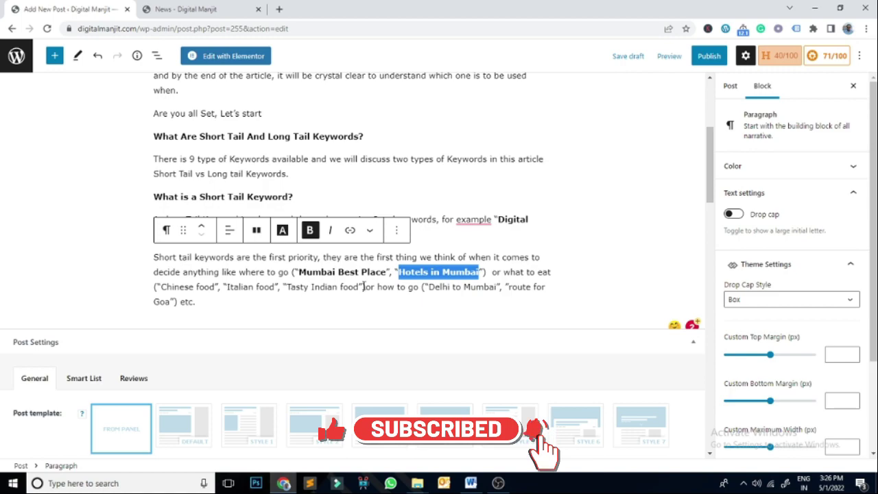
# Make the food examples "Chinese food", "Italian food" and "Tasty Indian food" bold in the second short tail paragraph
pyautogui.moveTo(162, 287); pyautogui.dragTo(215, 287)
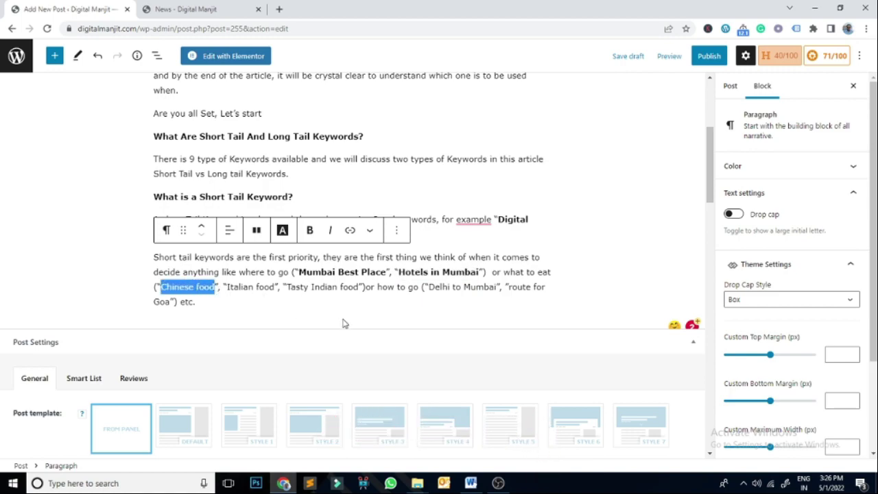
pyautogui.hotkey('ctrl', 'b')
pyautogui.moveTo(233, 287); pyautogui.dragTo(375, 287)
pyautogui.hotkey('ctrl', 'b')
pyautogui.hotkey('ctrl', 'b')
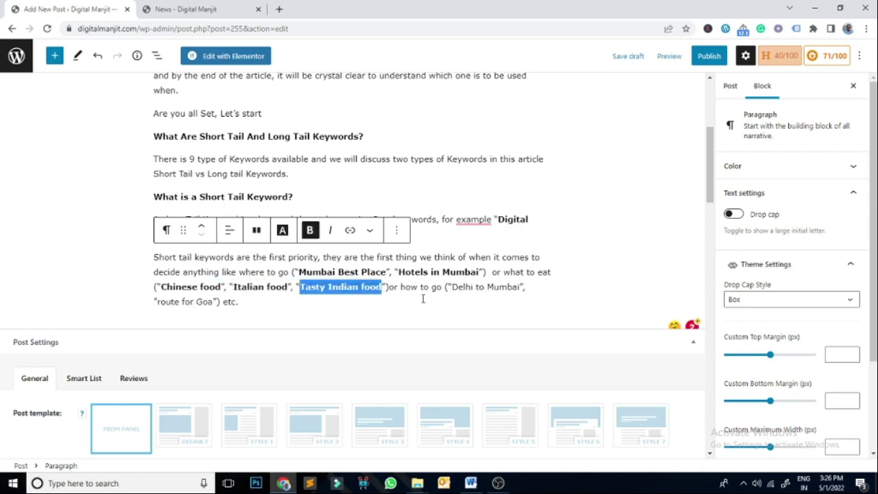
# Make the route examples "Delhi to Mumbai" and "route for Goa" bold in the second short tail paragraph
pyautogui.moveTo(451, 287); pyautogui.dragTo(523, 288)
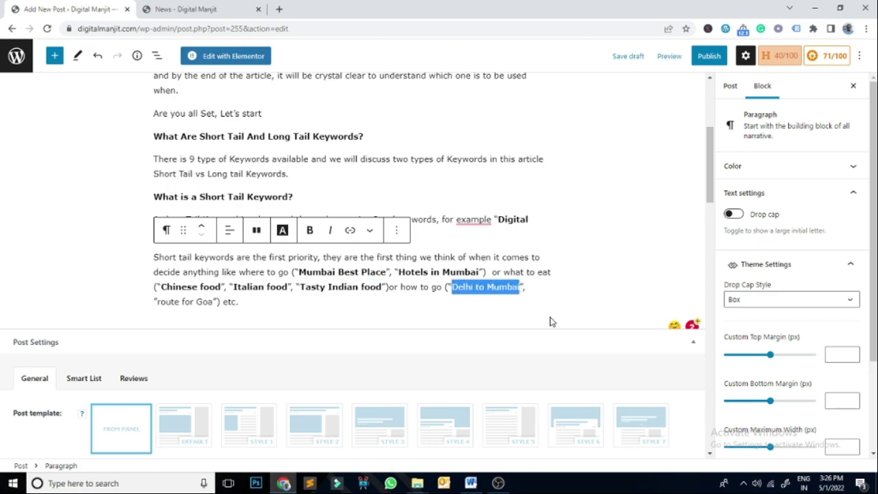
pyautogui.hotkey('ctrl', 'b')
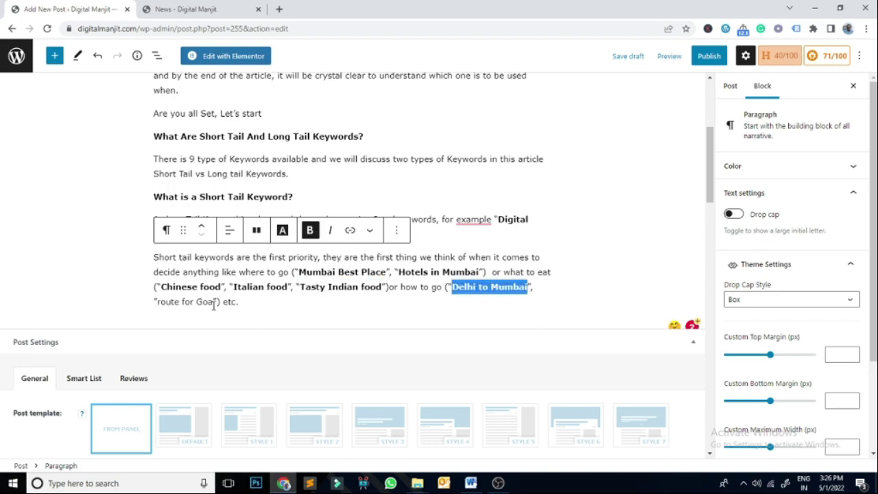
pyautogui.moveTo(213, 302); pyautogui.dragTo(156, 302)
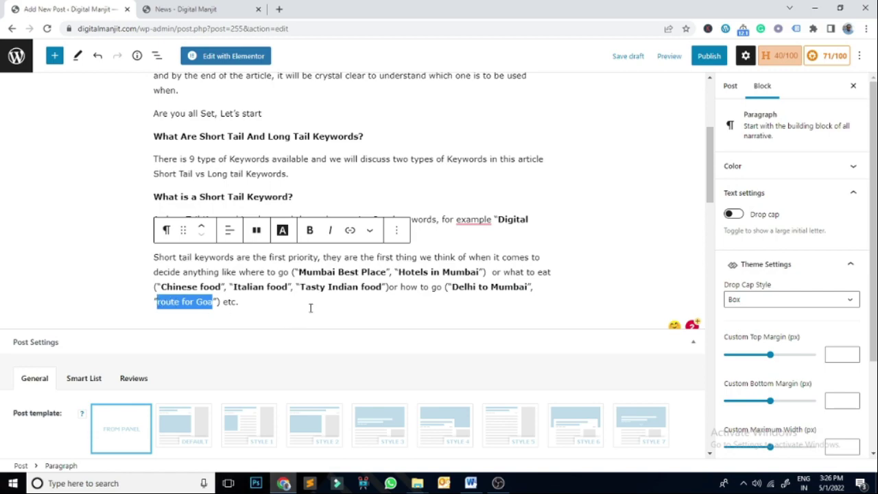
pyautogui.hotkey('ctrl', 'b')
pyautogui.hotkey('ctrl', 'b')
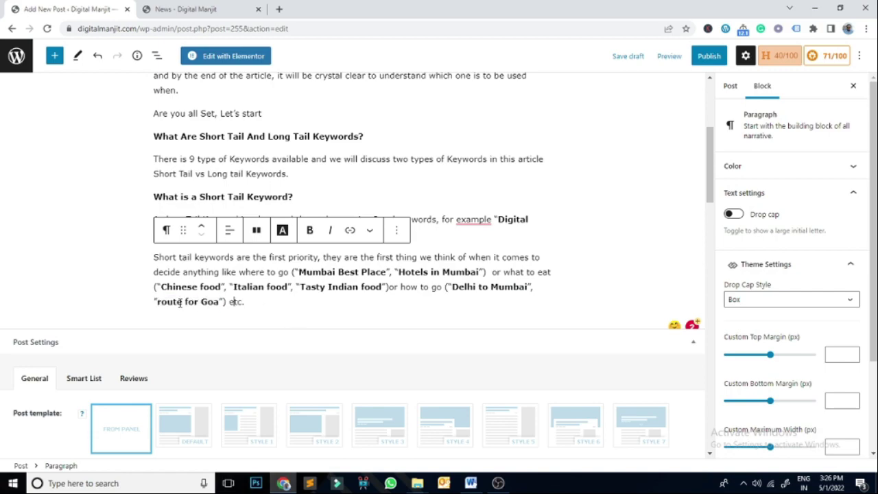
# Capitalize "Route" in "route for Goa" and accept the Grammarly comma after "for example" in the short tail definition
pyautogui.hotkey('ctrl', 'b')
pyautogui.write('R')
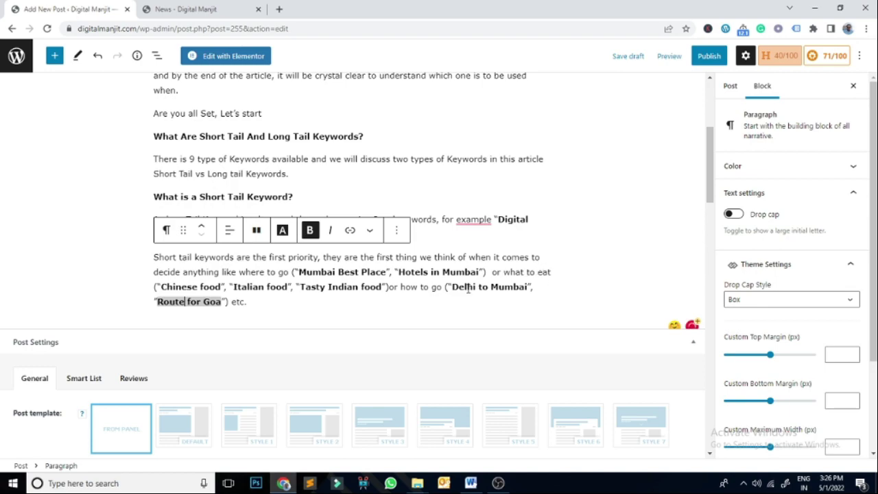
pyautogui.moveTo(474, 220)
pyautogui.click(478, 251)
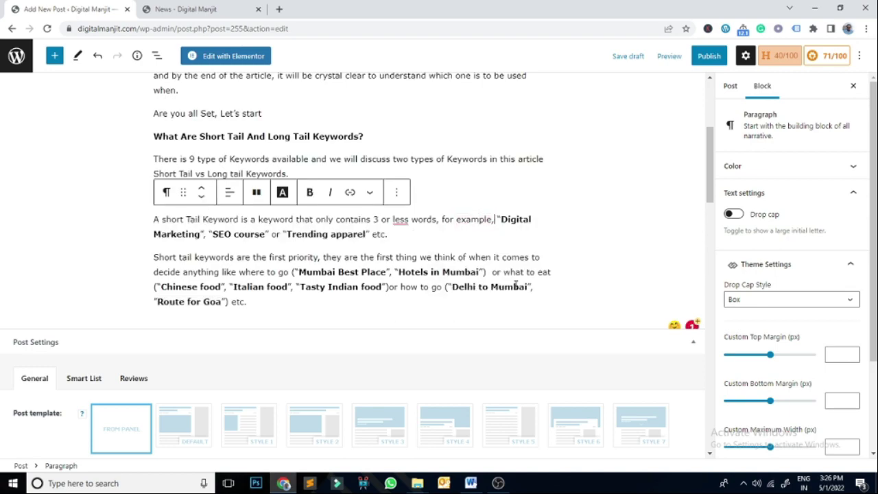
# Copy "What is a Long Tail Keyword?" from Word into a new block below the short tail paragraphs and transform it into a heading
pyautogui.click(272, 303)
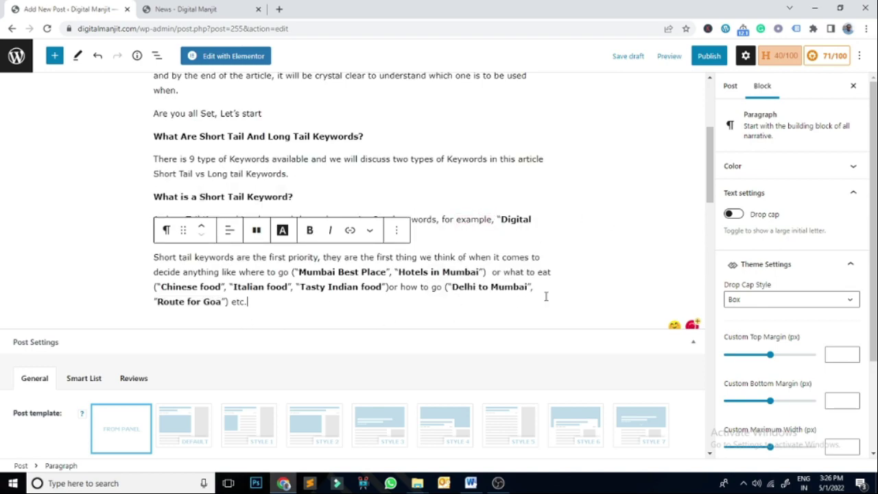
pyautogui.press('Return')
pyautogui.hotkey('alt', 'Tab')
pyautogui.scroll(-6, 578, 270)
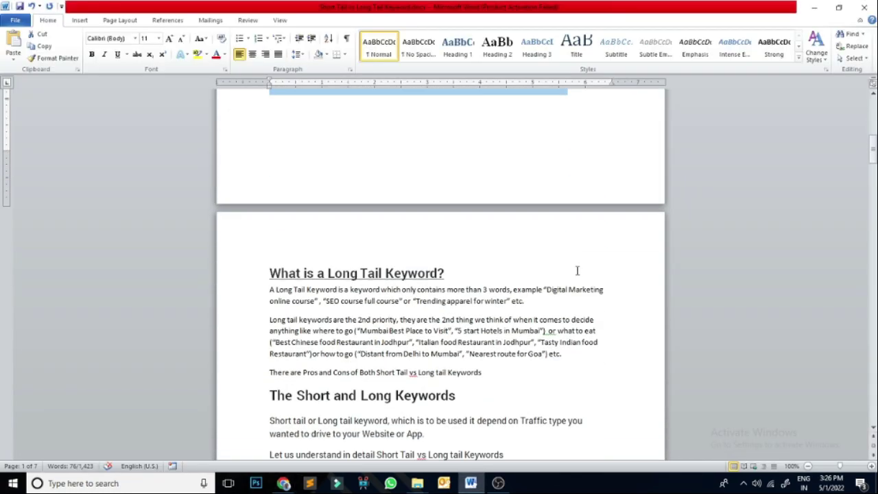
pyautogui.moveTo(270, 273); pyautogui.dragTo(559, 282)
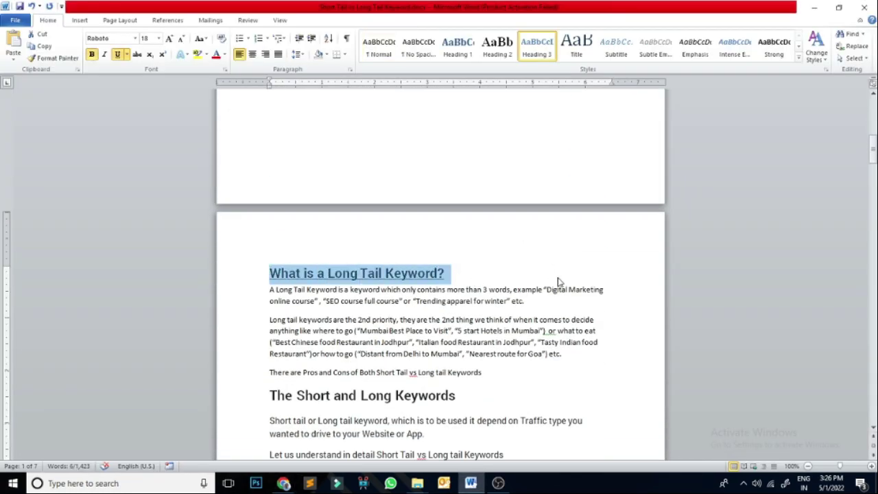
pyautogui.hotkey('ctrl', 'c')
pyautogui.hotkey('alt', 'Tab')
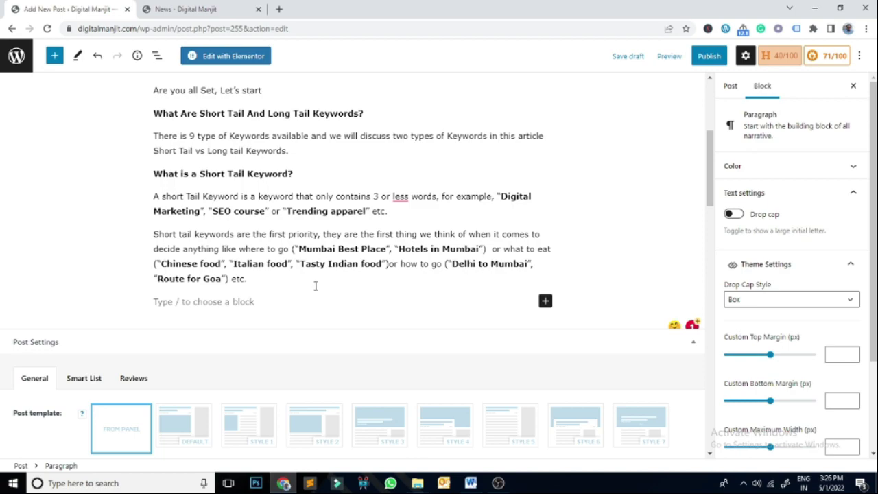
pyautogui.hotkey('ctrl', 'v')
pyautogui.click(165, 274)
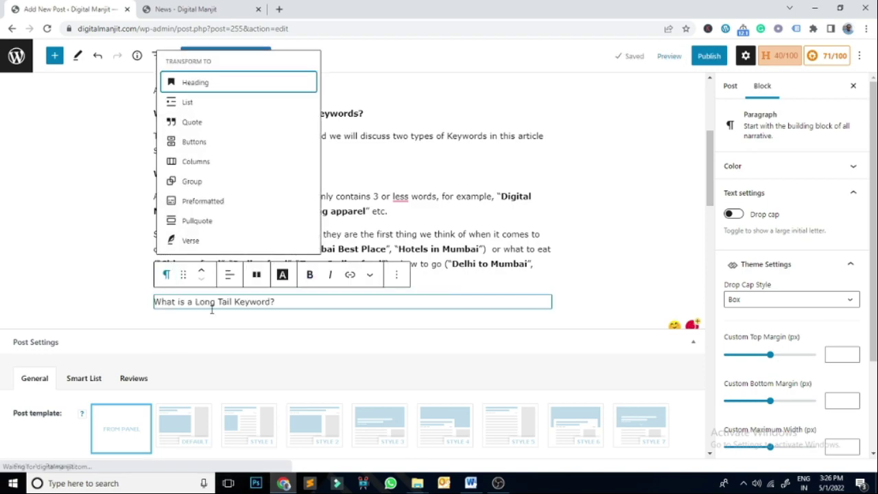
pyautogui.click(189, 86)
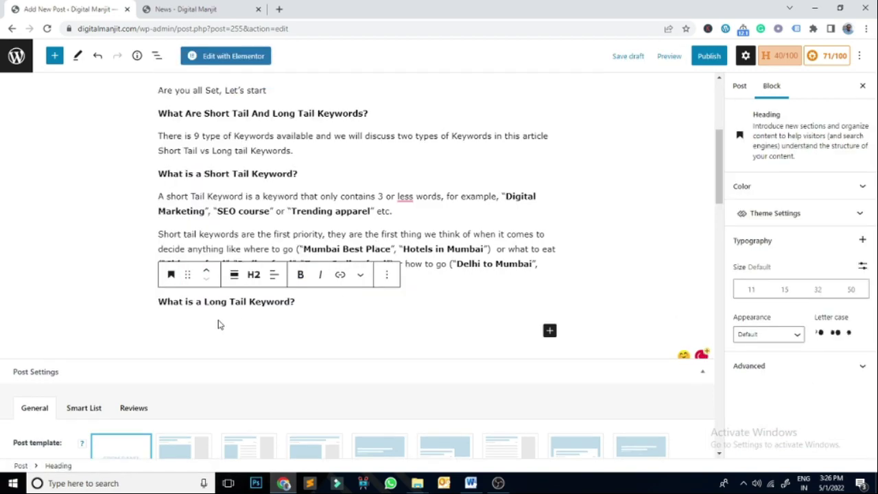
# Copy the three Word paragraphs from "A Long Tail Keyword is a keyword" to "Short Tail vs Long tail Keywords" below the new heading
pyautogui.click(219, 324)
pyautogui.click(338, 302)
pyautogui.press('Return')
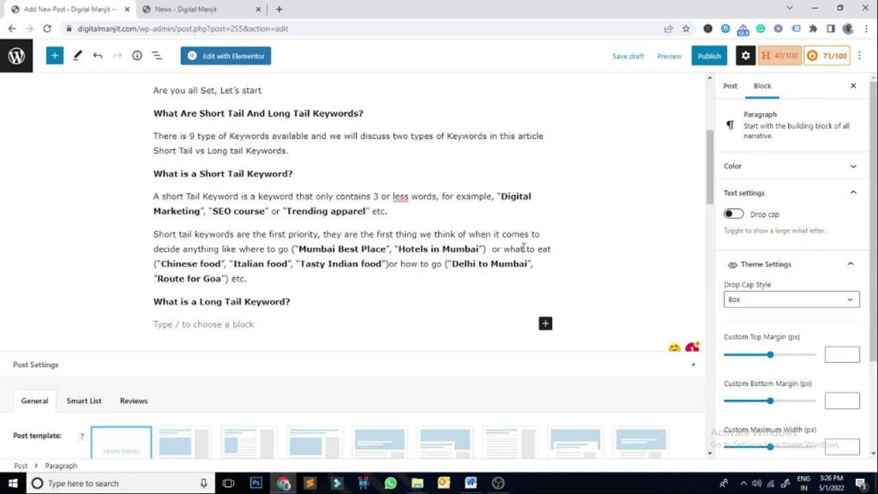
pyautogui.hotkey('alt', 'Tab')
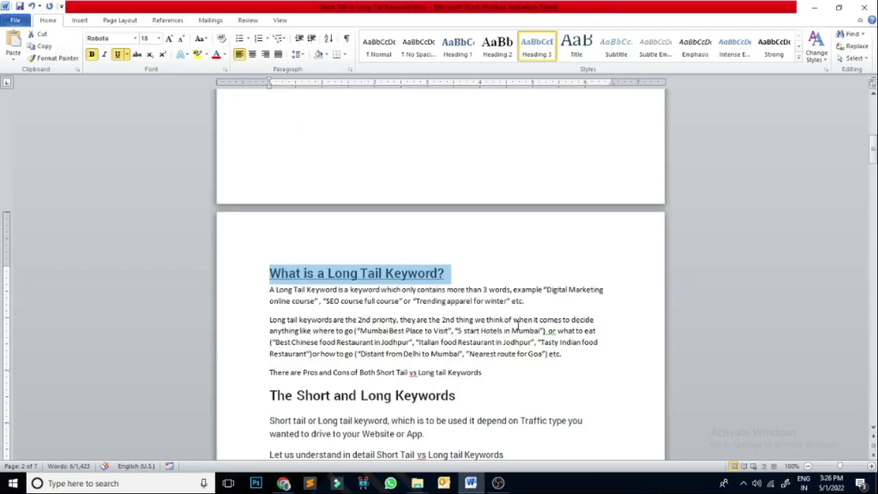
pyautogui.scroll(-2, 522, 288)
pyautogui.moveTo(269, 213); pyautogui.dragTo(503, 289)
pyautogui.hotkey('ctrl', 'c')
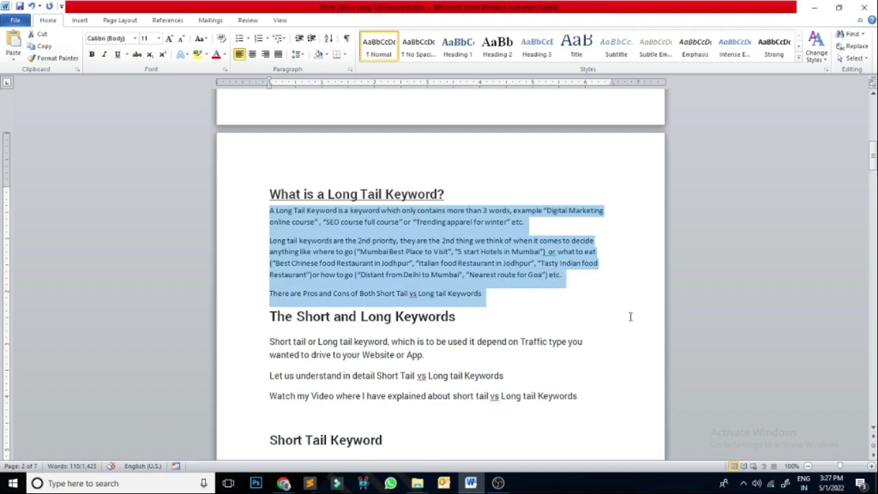
pyautogui.hotkey('alt', 'Tab')
pyautogui.hotkey('ctrl', 'v')
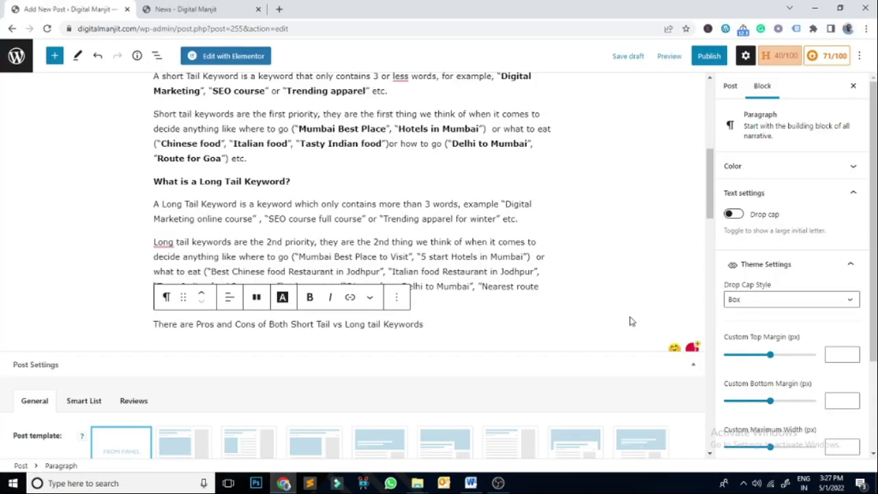
pyautogui.press('Return')
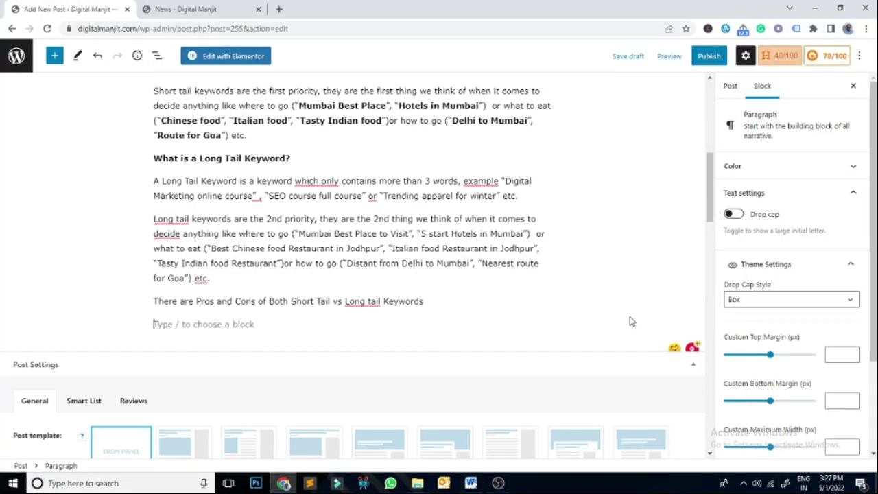
# Correct the long tail definition to "that only" and "for example," and remove the space before the comma after "Digital Marketing online course"
pyautogui.moveTo(301, 186)
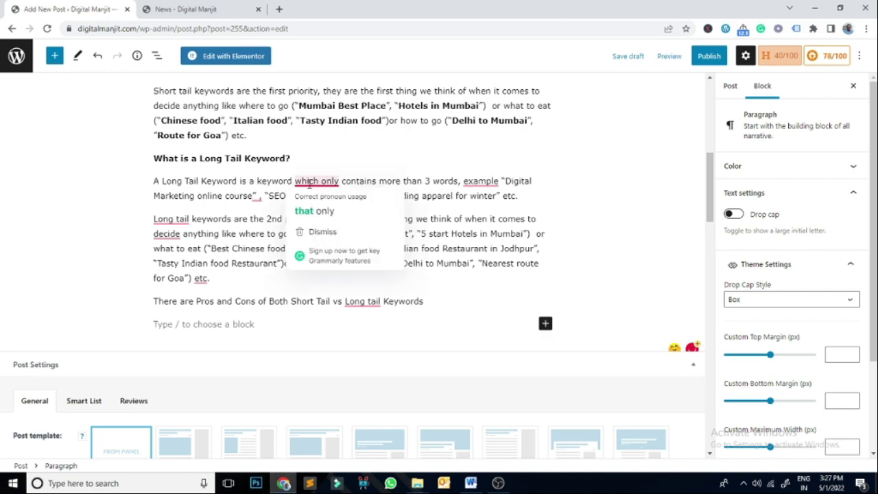
pyautogui.click(322, 212)
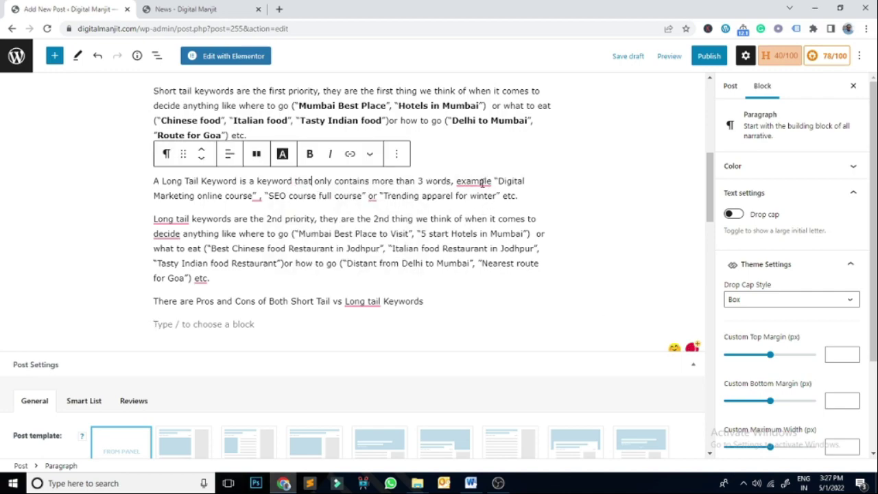
pyautogui.moveTo(482, 182)
pyautogui.click(488, 211)
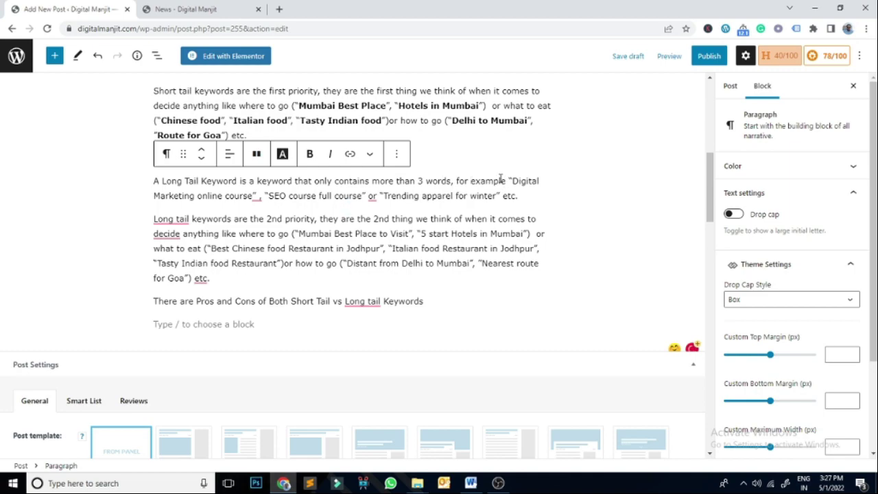
pyautogui.write(',')
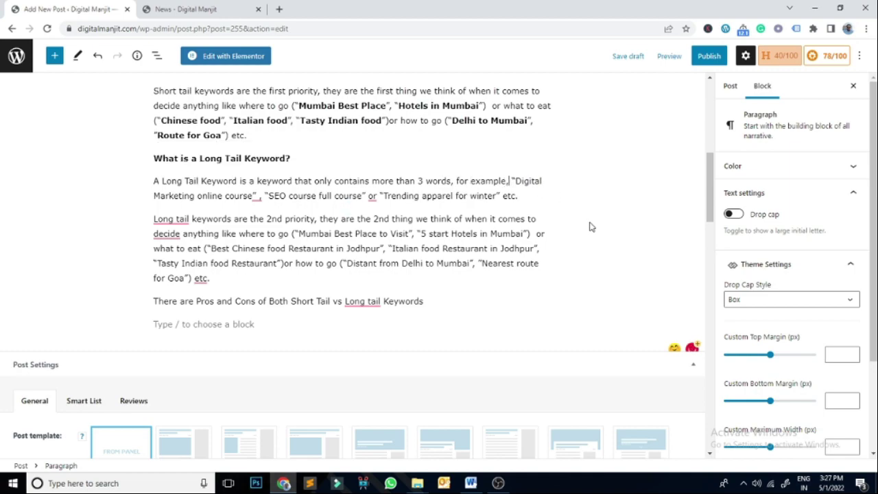
pyautogui.moveTo(256, 196)
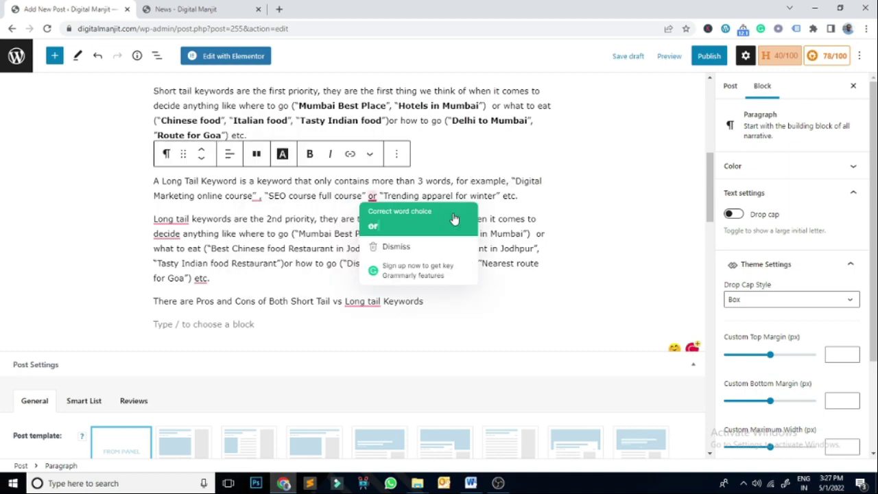
pyautogui.click(453, 221)
# Make the example keywords "Digital Marketing online course" and "SEO course full course" bold in the long tail definition
pyautogui.moveTo(252, 196); pyautogui.dragTo(516, 180)
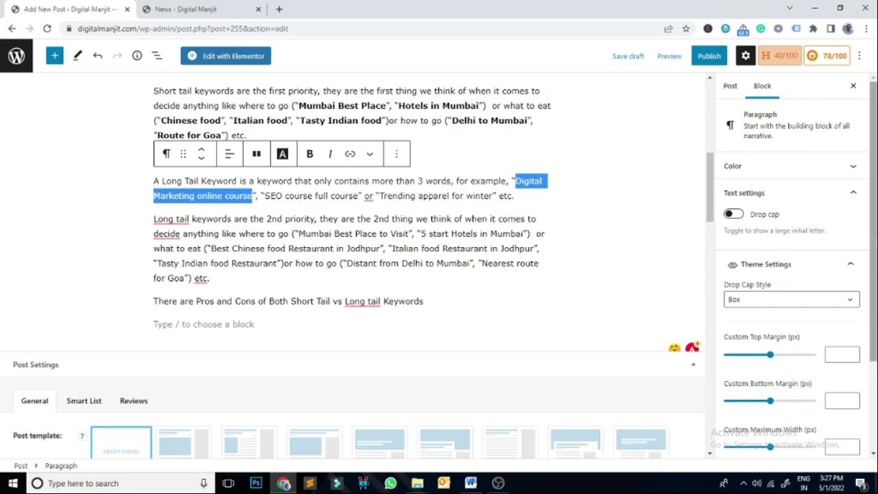
pyautogui.hotkey('ctrl', 'b')
pyautogui.click(279, 196)
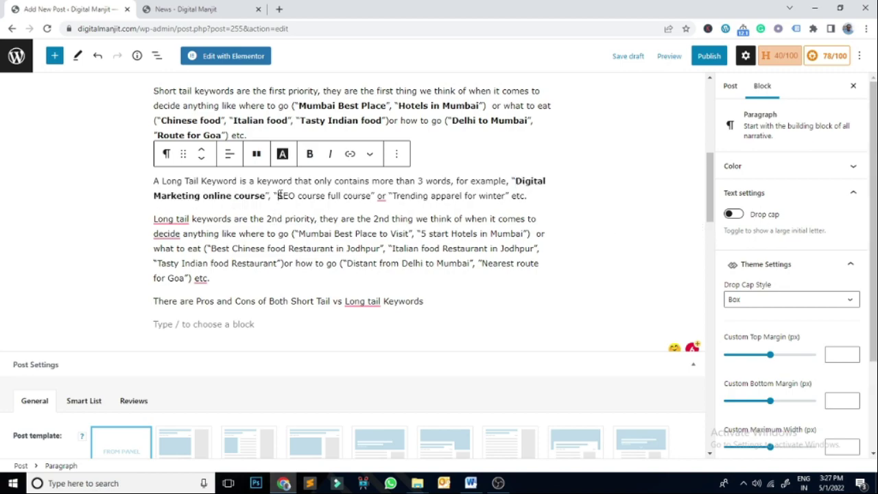
pyautogui.moveTo(278, 196); pyautogui.dragTo(375, 197)
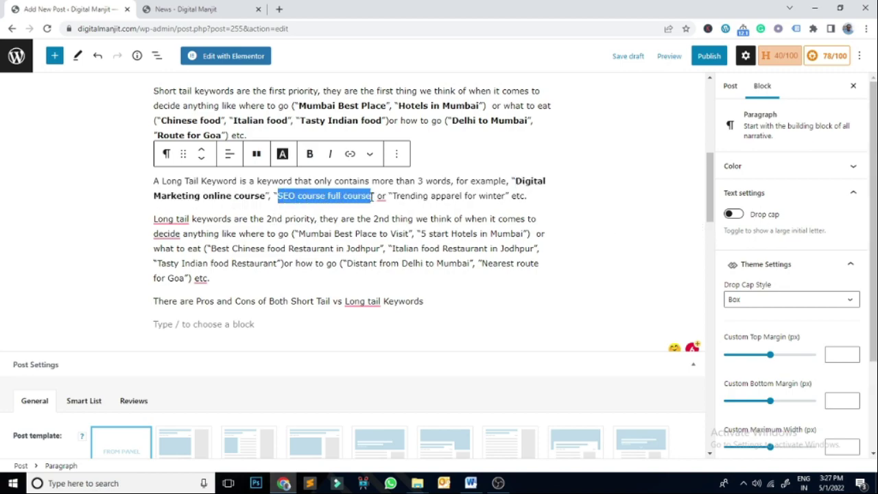
pyautogui.hotkey('ctrl', 'b')
# Accept Grammarly's removal of "or" before "Trending apparel for winter" in the long tail definition
pyautogui.moveTo(397, 197)
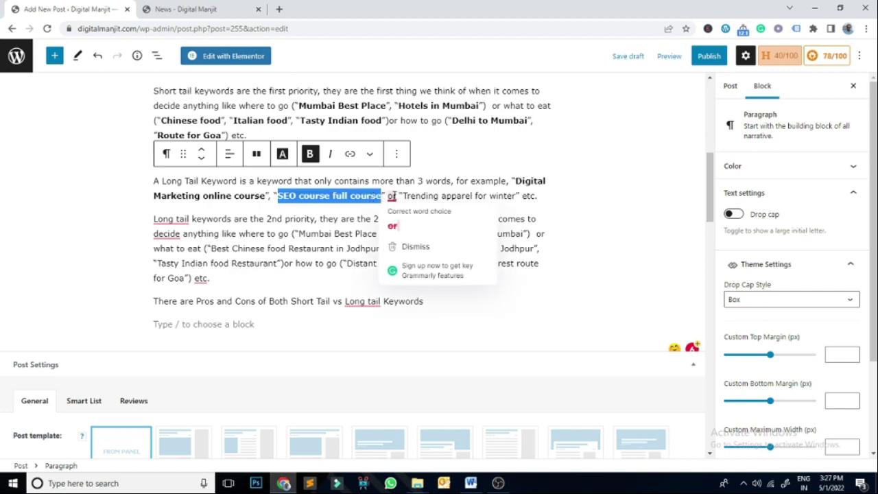
pyautogui.click(424, 210)
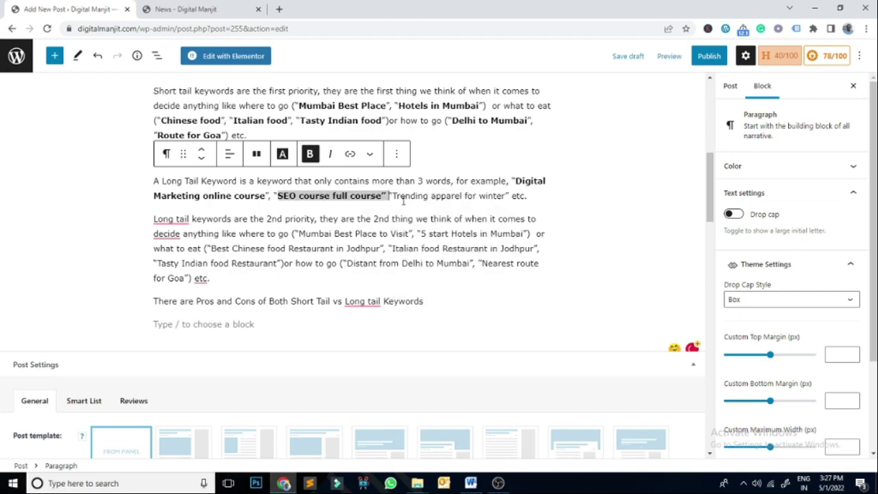
# Insert a comma after "SEO course full course" and make "Trending apparel for winter" bold in the long tail definition
pyautogui.write(',')
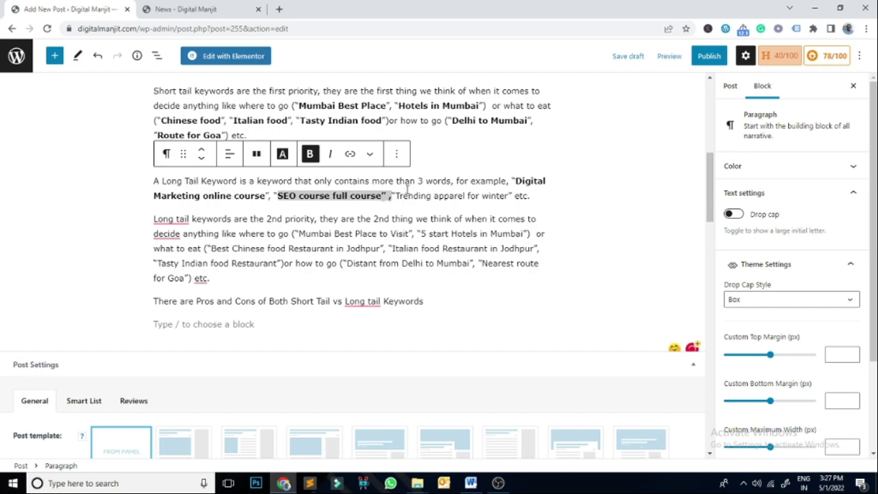
pyautogui.click(397, 196)
pyautogui.moveTo(392, 197)
pyautogui.click(428, 214)
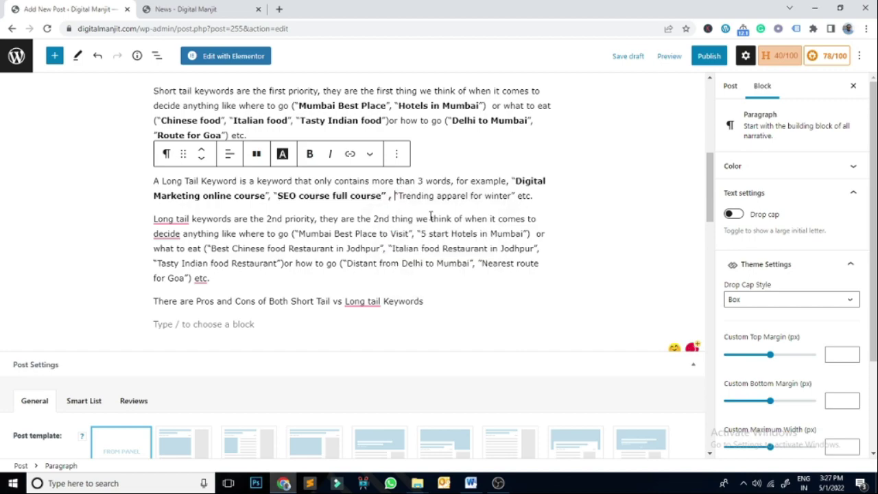
pyautogui.moveTo(398, 195); pyautogui.dragTo(516, 196)
pyautogui.hotkey('shift', 'Left')
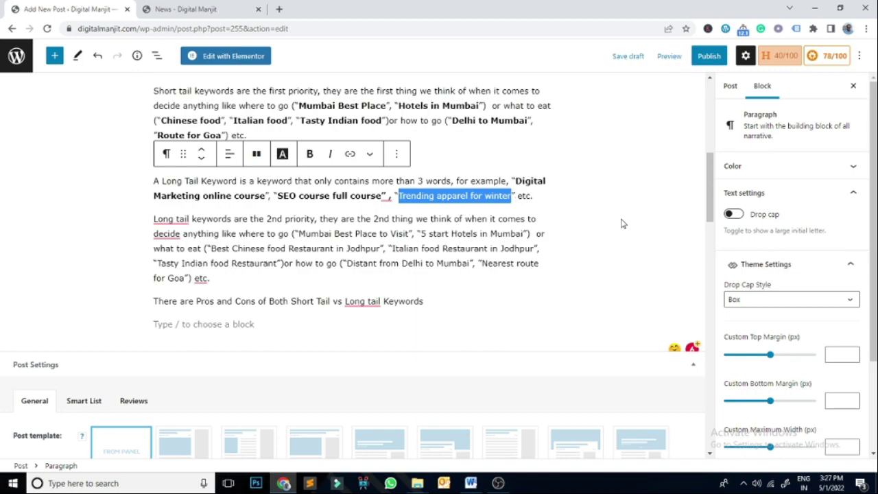
pyautogui.hotkey('ctrl', 'b')
pyautogui.click(516, 219)
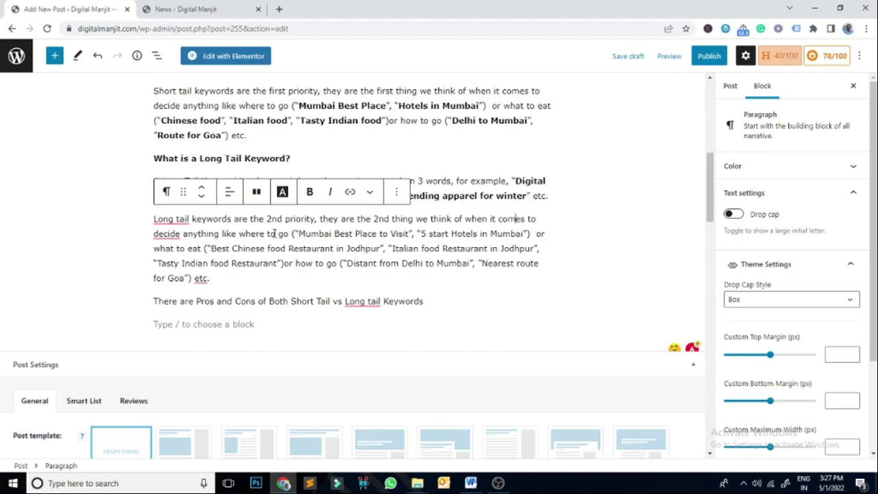
# Accept Grammarly's change of "decide" to "deciding" in the paragraph about long tail keywords being the 2nd priority
pyautogui.moveTo(165, 223)
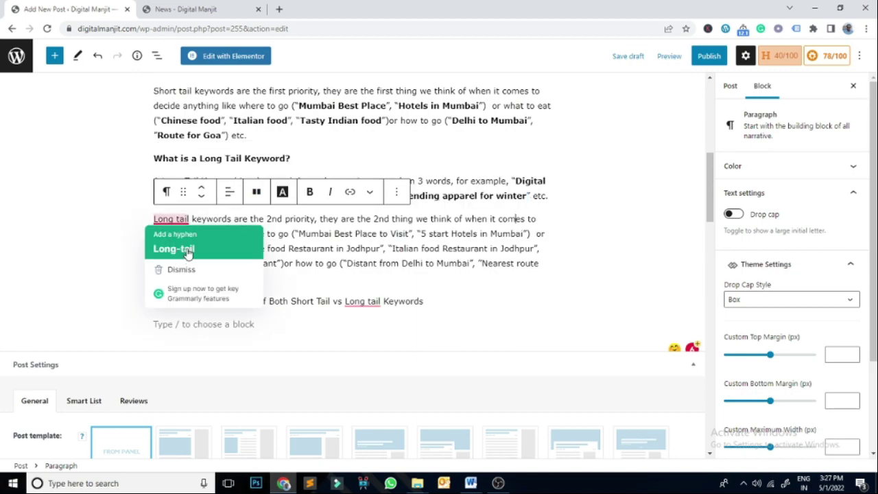
pyautogui.moveTo(334, 219); pyautogui.dragTo(333, 234)
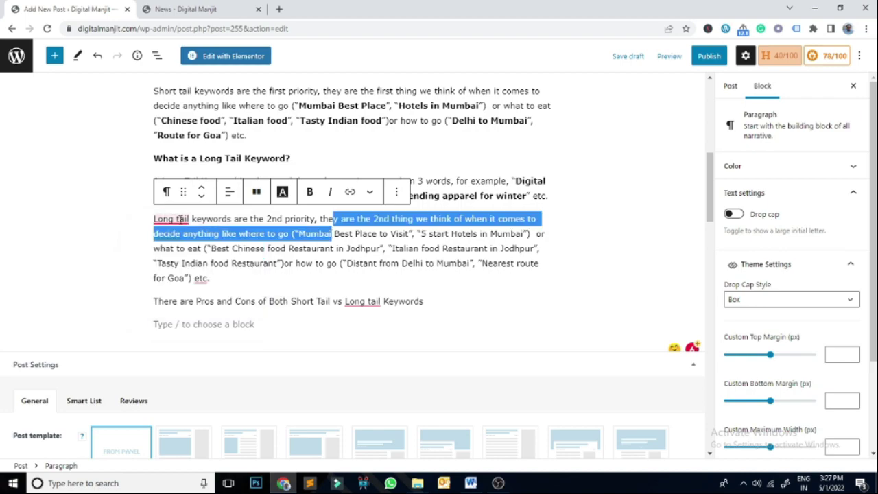
pyautogui.click(488, 234)
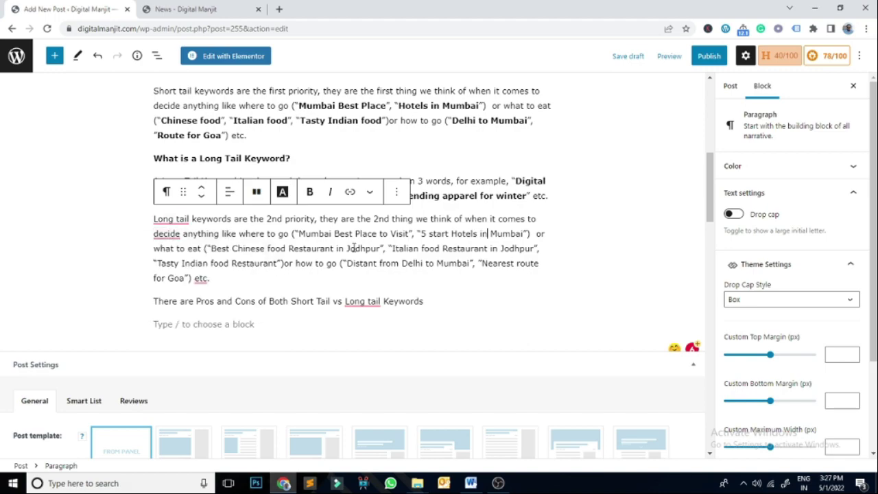
pyautogui.moveTo(181, 234)
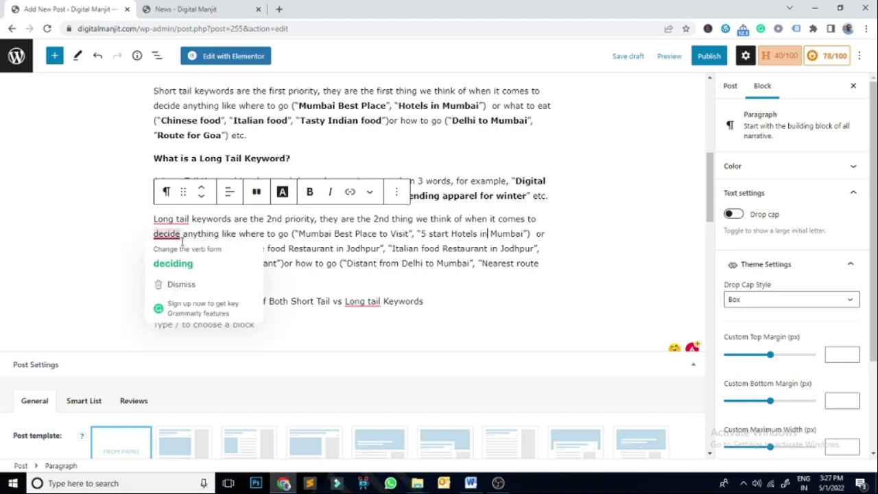
pyautogui.click(181, 264)
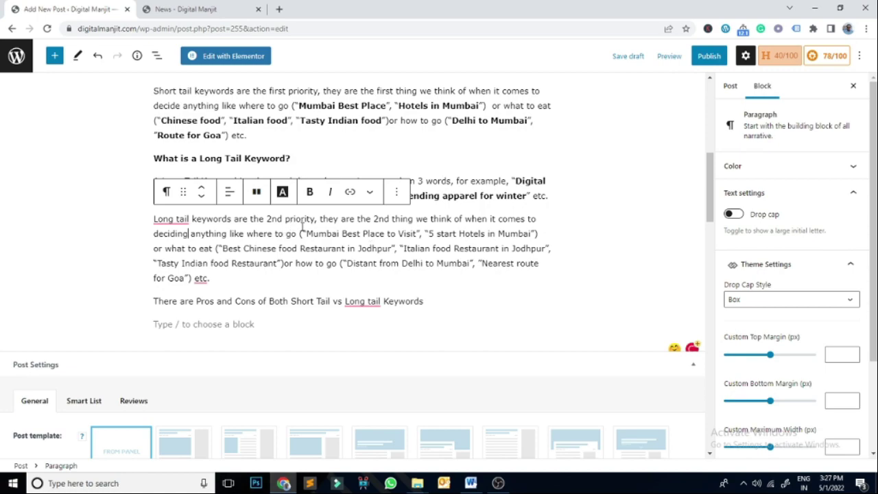
# Make the example keywords "Mumbai Best Place to Visit" and "5 start Hotels in Mumbai" bold
pyautogui.moveTo(306, 233); pyautogui.dragTo(416, 235)
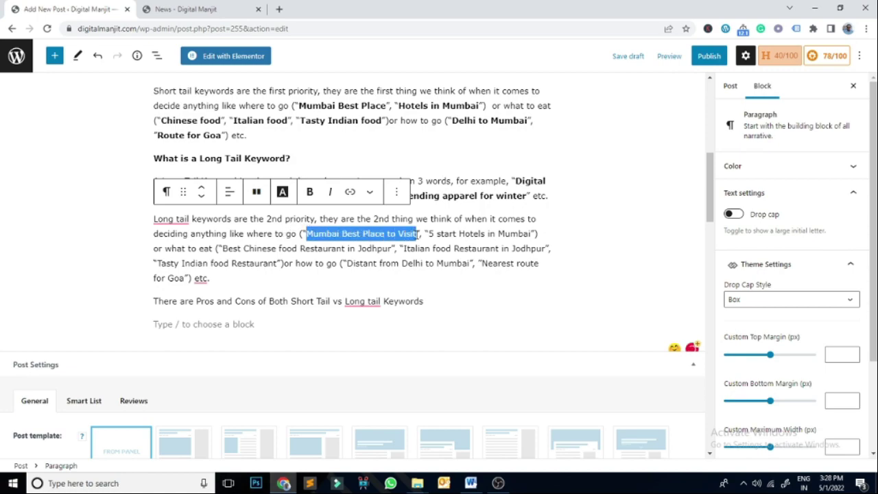
pyautogui.hotkey('ctrl', 'b')
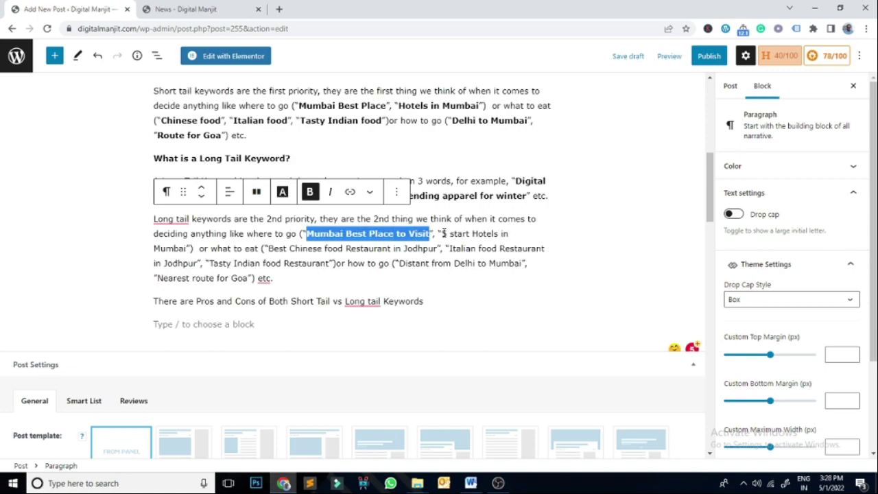
pyautogui.click(442, 233)
pyautogui.moveTo(442, 234); pyautogui.dragTo(186, 249)
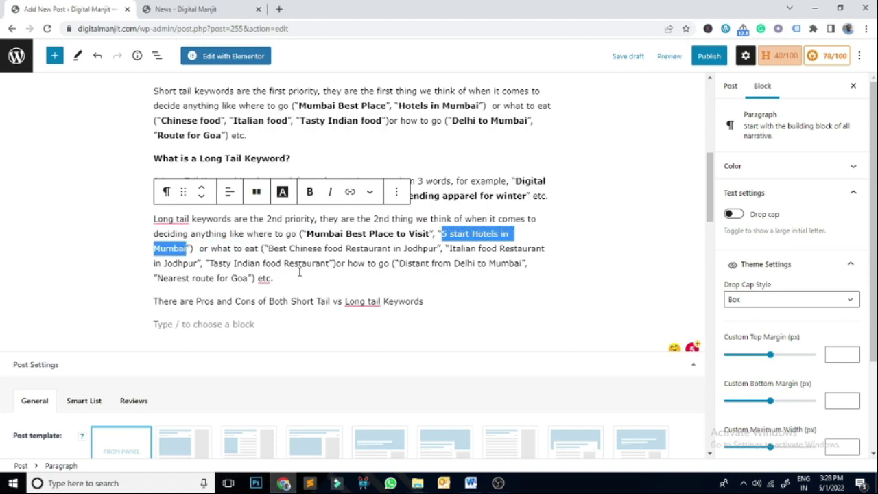
pyautogui.hotkey('ctrl', 'b')
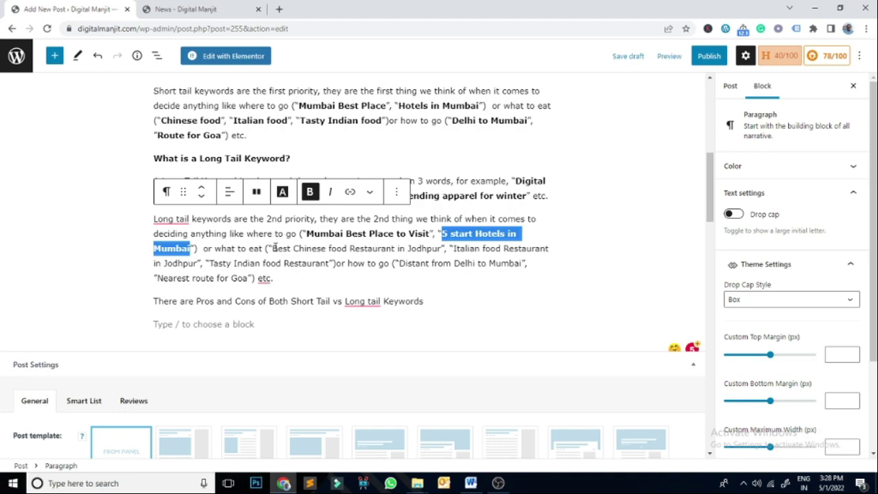
# Make "Best Chinese food Restaurant in Jodhpur", "Italian food Restaurant in Jodhpur" and "Tasty Indian food Restaurant" bold in the same paragraph
pyautogui.moveTo(273, 249); pyautogui.dragTo(245, 263)
pyautogui.hotkey('ctrl', 'b')
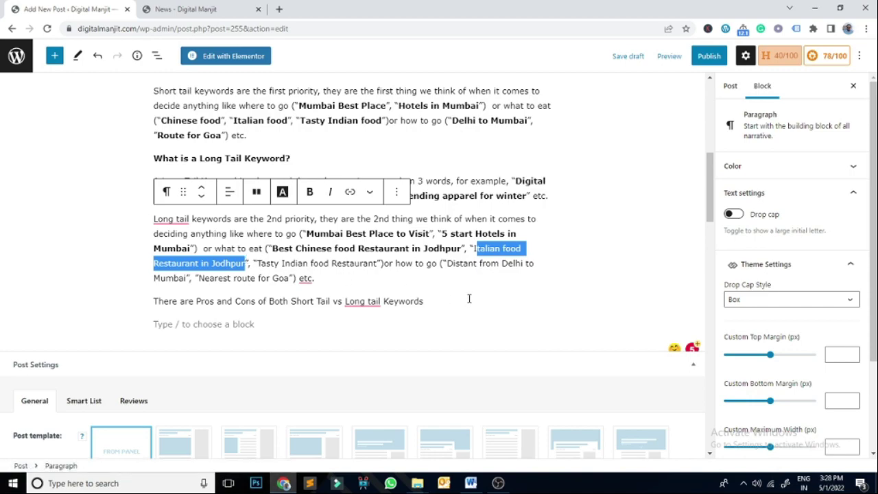
pyautogui.hotkey('ctrl', 'b')
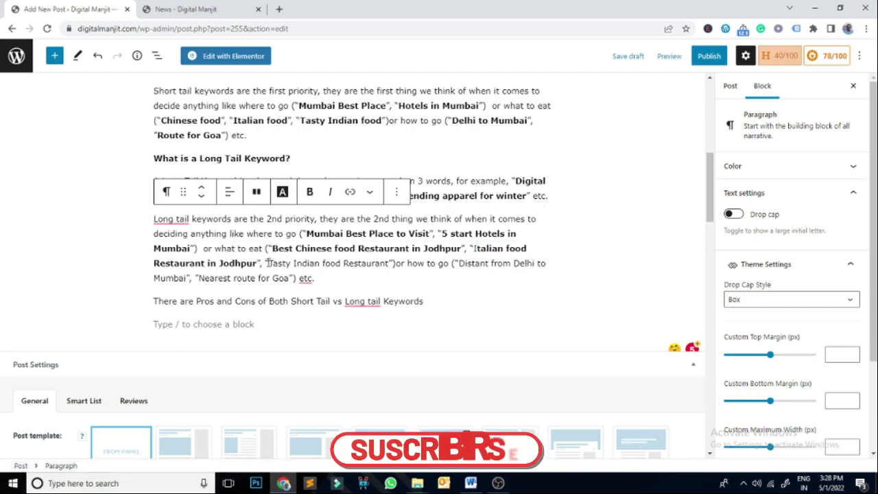
pyautogui.moveTo(269, 264); pyautogui.dragTo(390, 265)
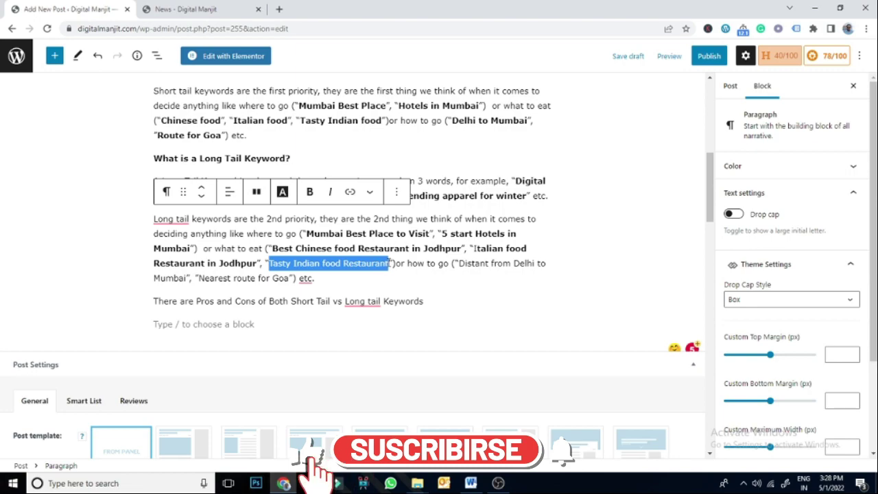
pyautogui.hotkey('ctrl', 'b')
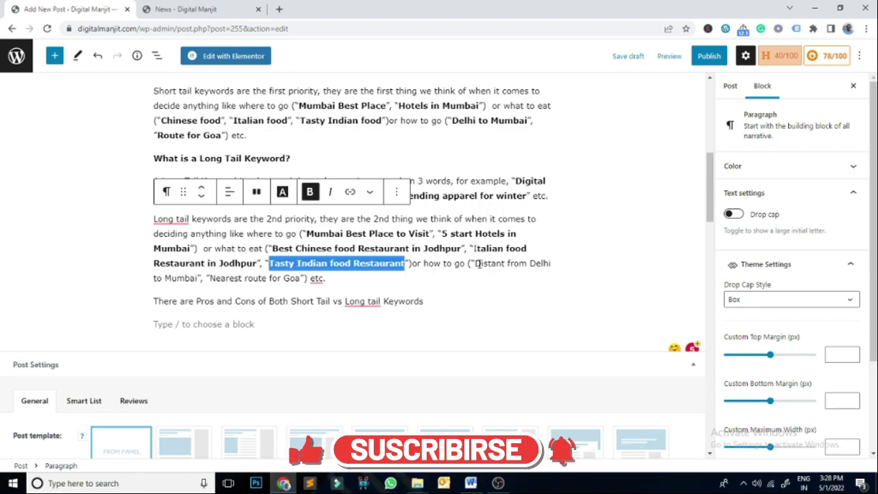
# Make "Distant from Delhi to Mumbai" and "Nearest route for Goa" bold, and accept Grammarly's comma before the closing "etc."
pyautogui.moveTo(477, 264); pyautogui.dragTo(337, 280)
pyautogui.hotkey('ctrl', 'b')
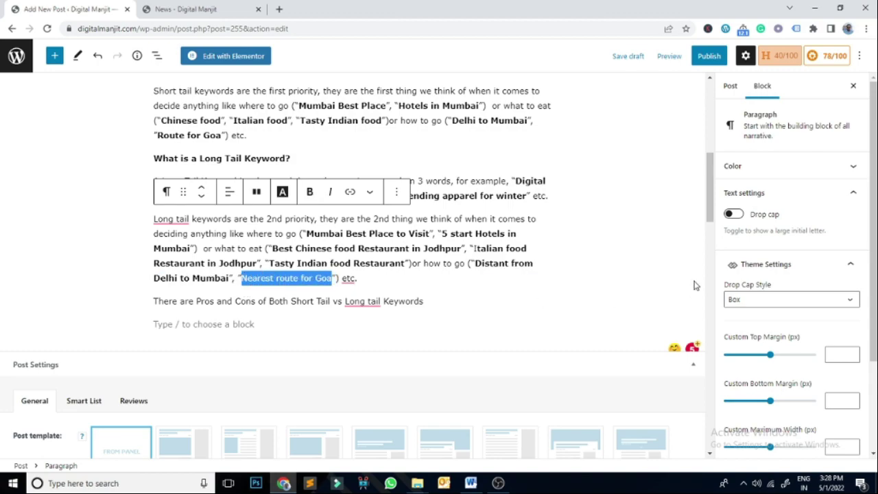
pyautogui.hotkey('ctrl', 'b')
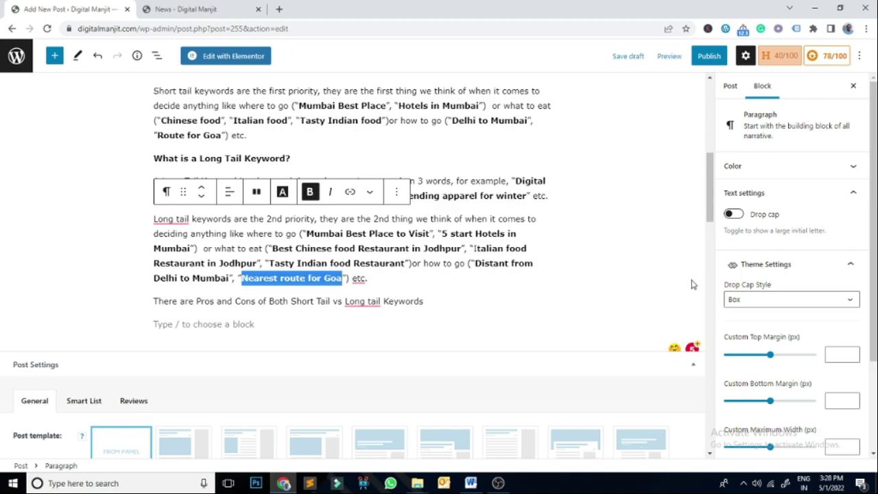
pyautogui.click(434, 275)
pyautogui.moveTo(358, 280)
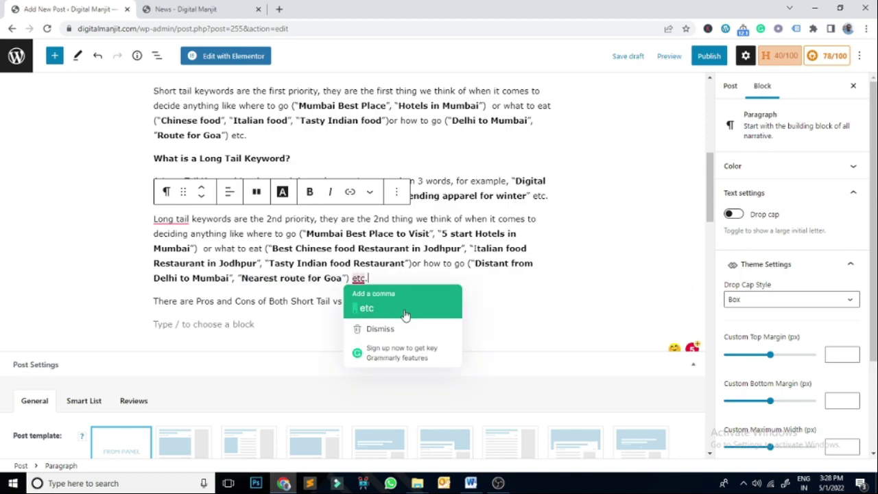
pyautogui.click(363, 308)
# Copy the heading "The Short and Long Keywords" from the Word article into the empty block at the end of the WordPress post
pyautogui.scroll(-1, 480, 271)
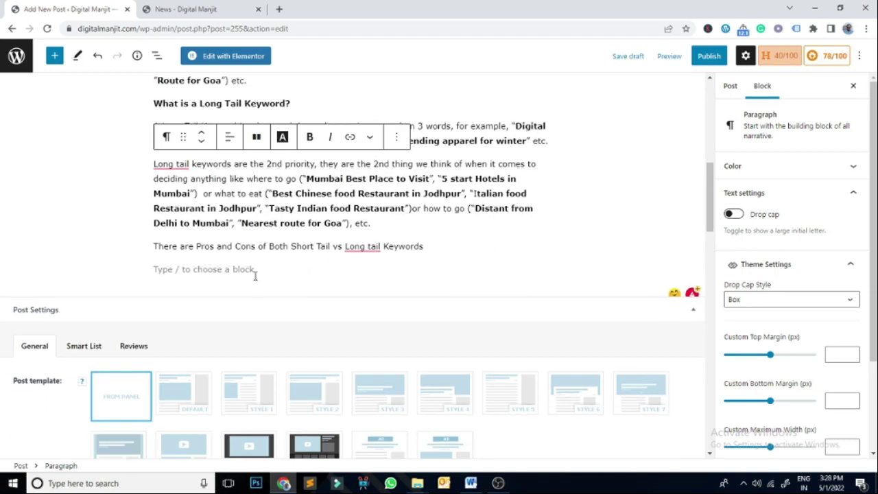
pyautogui.hotkey('alt', 'Tab')
pyautogui.scroll(-1, 522, 285)
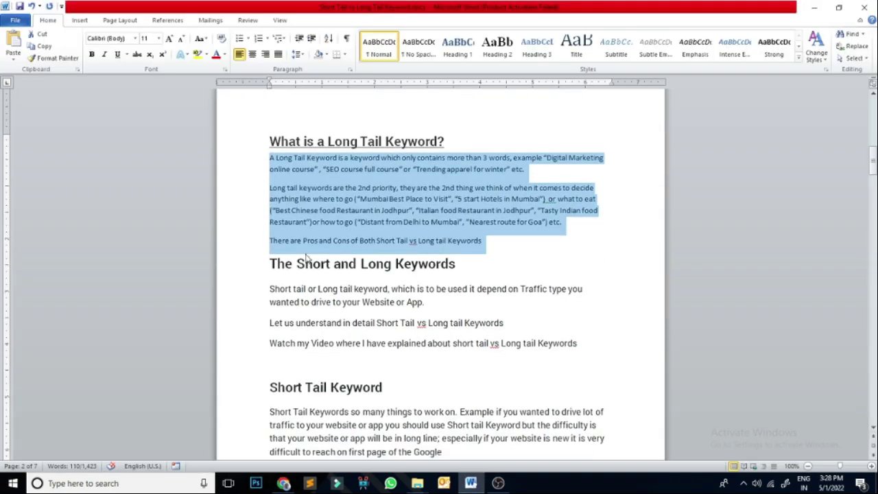
pyautogui.moveTo(271, 265); pyautogui.dragTo(457, 264)
pyautogui.hotkey('ctrl', 'c')
pyautogui.hotkey('alt', 'Tab')
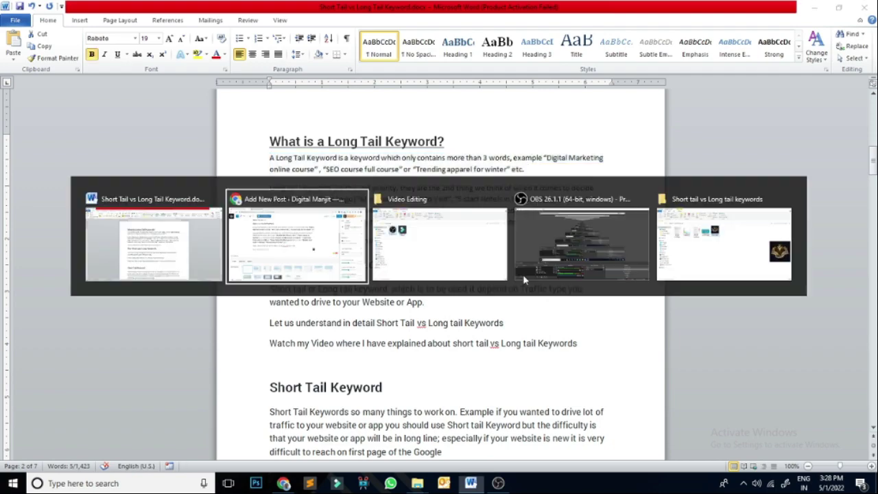
pyautogui.hotkey('ctrl', 'v')
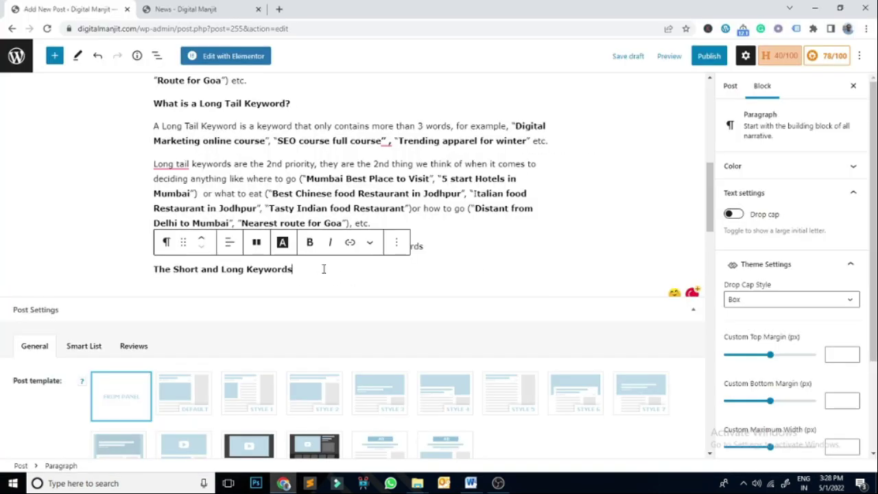
# Copy the three Word paragraphs from "Short tail or Long tail keyword" to "Watch my Video" below "The Short and Long Keywords" in the post
pyautogui.hotkey('alt', 'Tab')
pyautogui.moveTo(270, 291); pyautogui.dragTo(622, 341)
pyautogui.hotkey('ctrl', 'c')
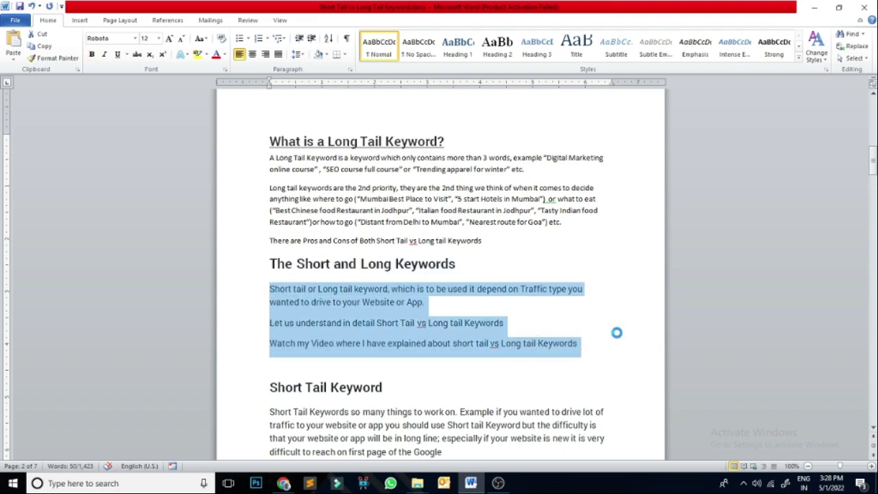
pyautogui.hotkey('alt', 'Tab')
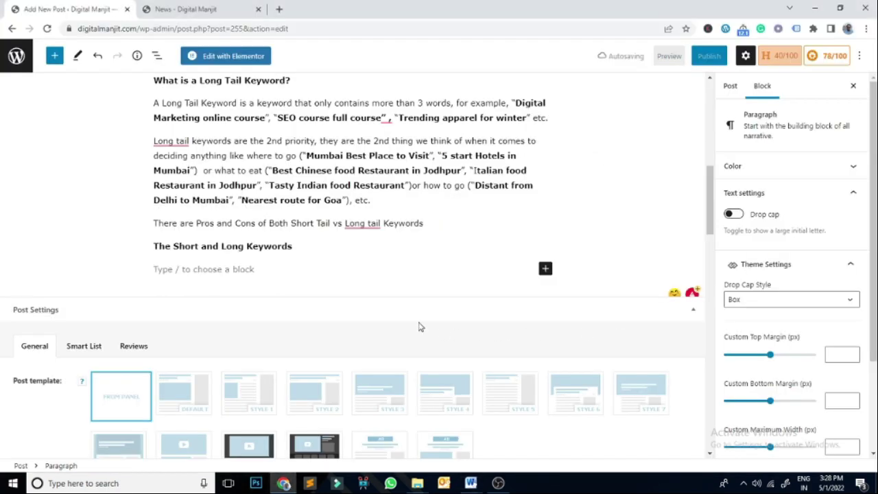
pyautogui.hotkey('ctrl', 'v')
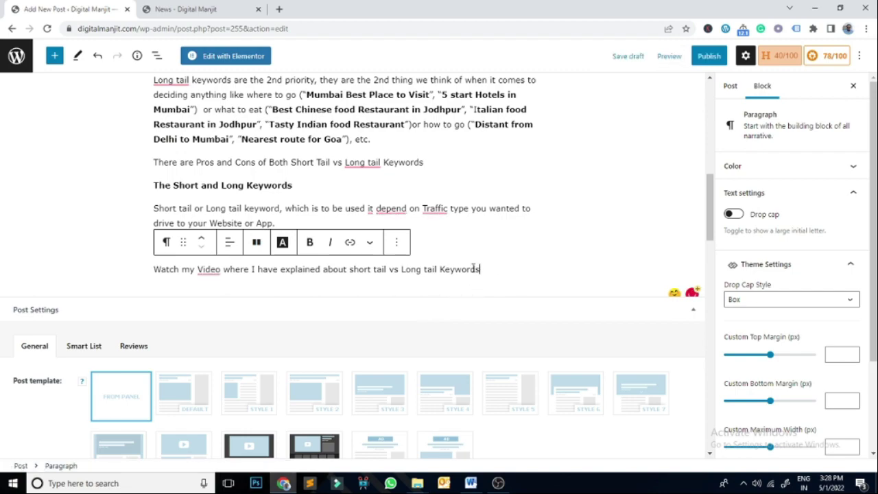
# Make the whole sentence "Watch my Video where I have explained about short tail vs Long tail Keywords" bold
pyautogui.moveTo(479, 269); pyautogui.dragTo(153, 274)
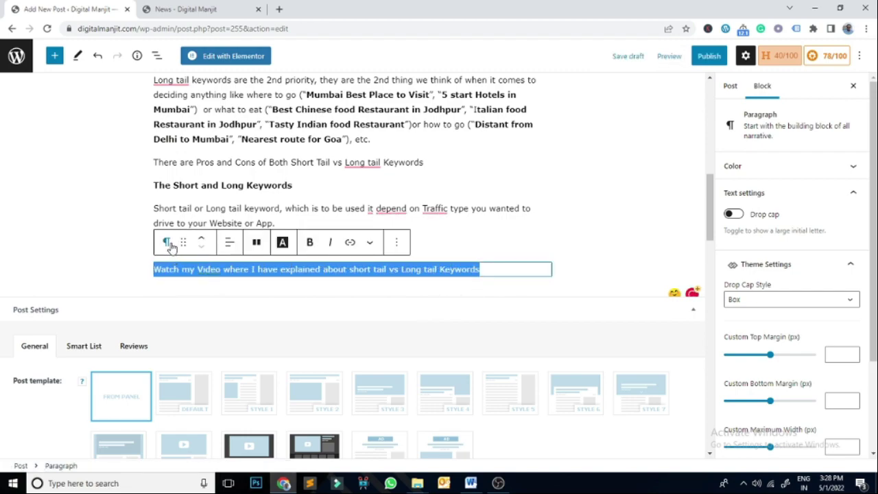
pyautogui.click(311, 244)
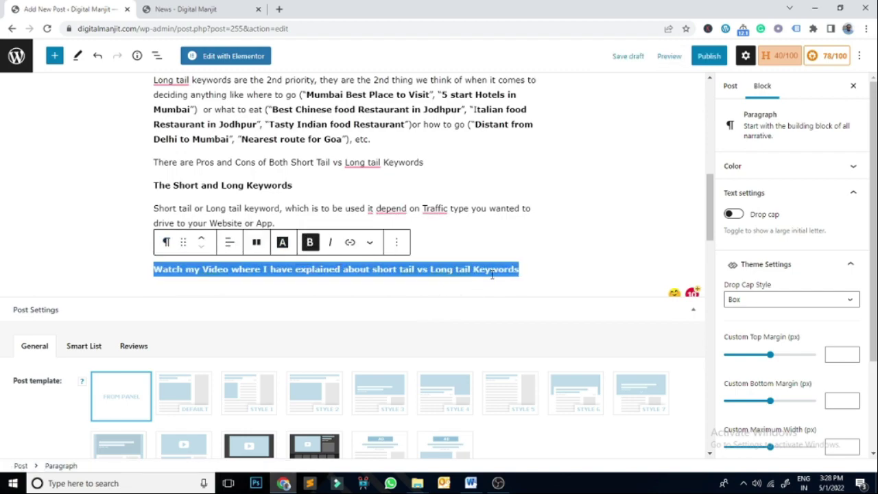
pyautogui.click(531, 271)
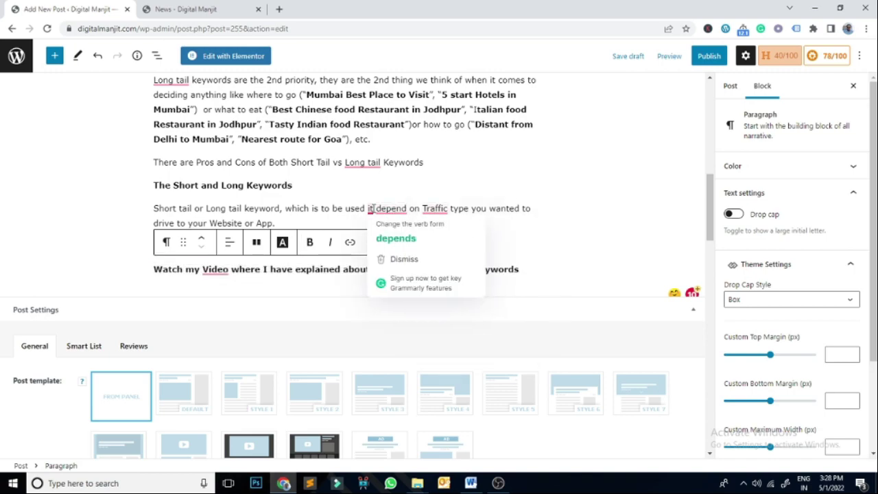
# Accept Grammarly's corrections so the paragraph below "The Short and Long Keywords" reads "used depending on the Traffic type"
pyautogui.moveTo(370, 208)
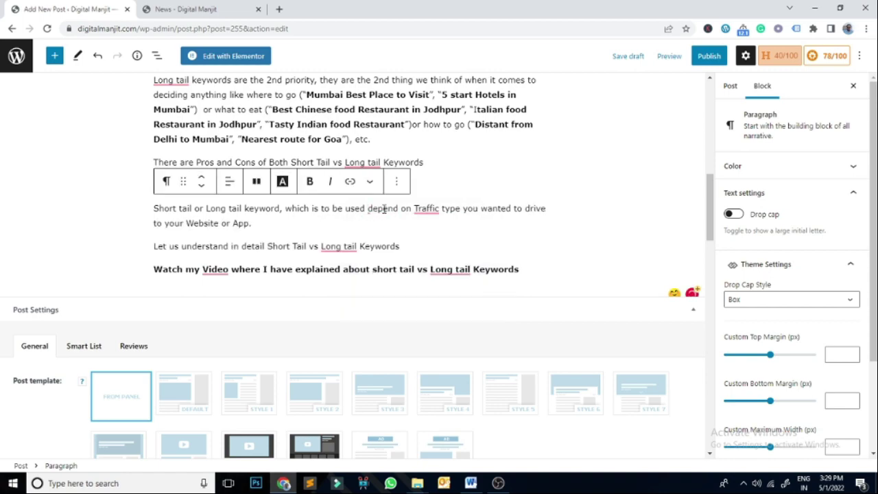
pyautogui.moveTo(384, 209)
pyautogui.click(400, 240)
pyautogui.moveTo(439, 209)
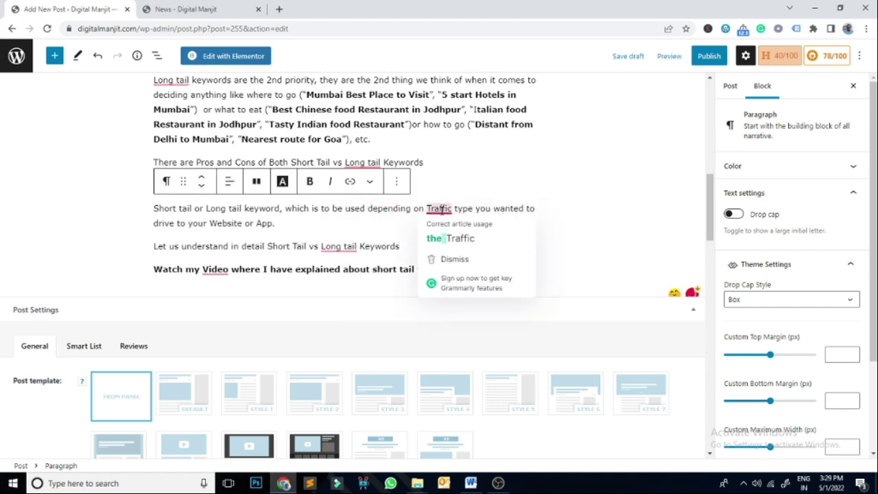
pyautogui.click(450, 238)
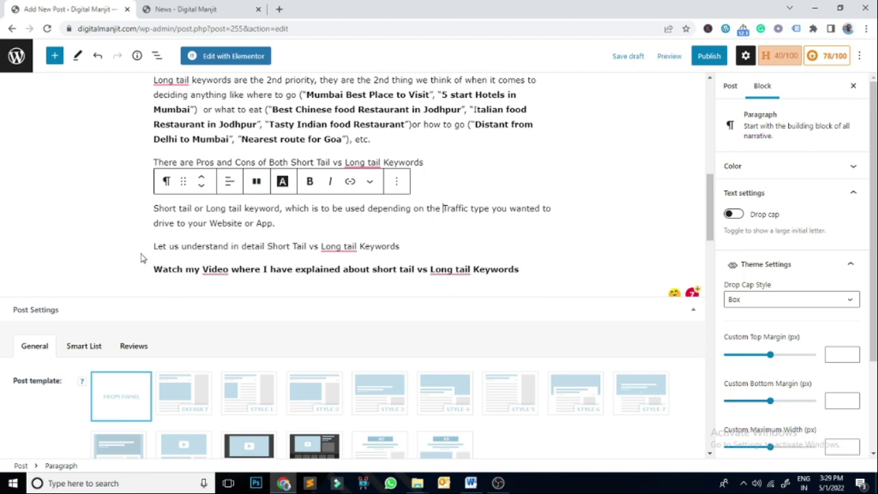
# Accept Grammarly's lowercase "video" in the bold "Watch my Video" sentence and add an empty block below it
pyautogui.moveTo(216, 271)
pyautogui.click(224, 299)
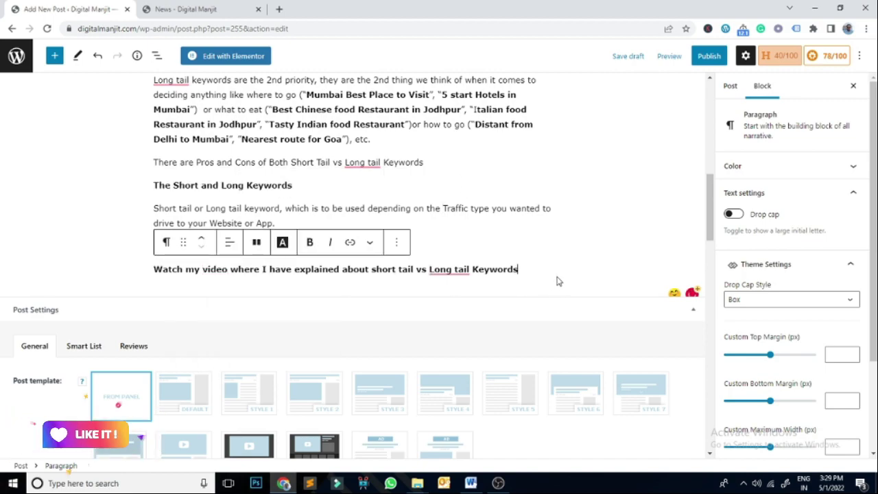
pyautogui.press('Return')
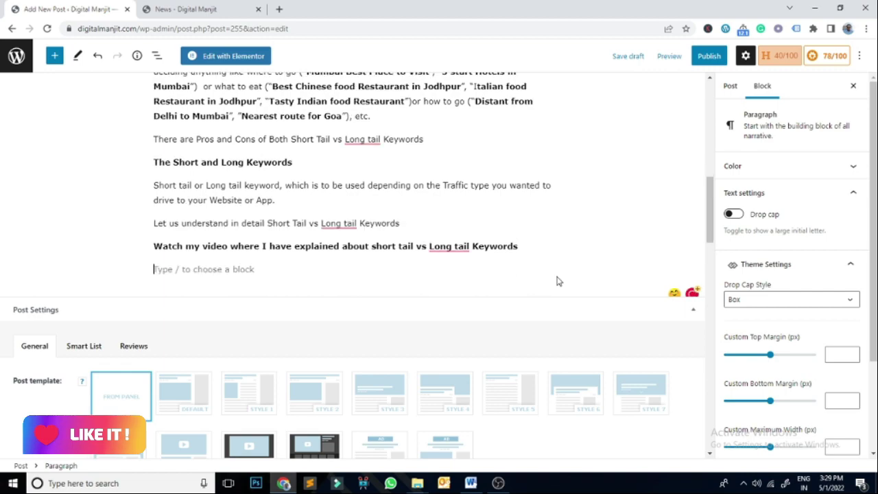
# Open the YouTube channel page youtube.com/digitalmanjit in a new browser tab
pyautogui.click(279, 9)
pyautogui.write('you')
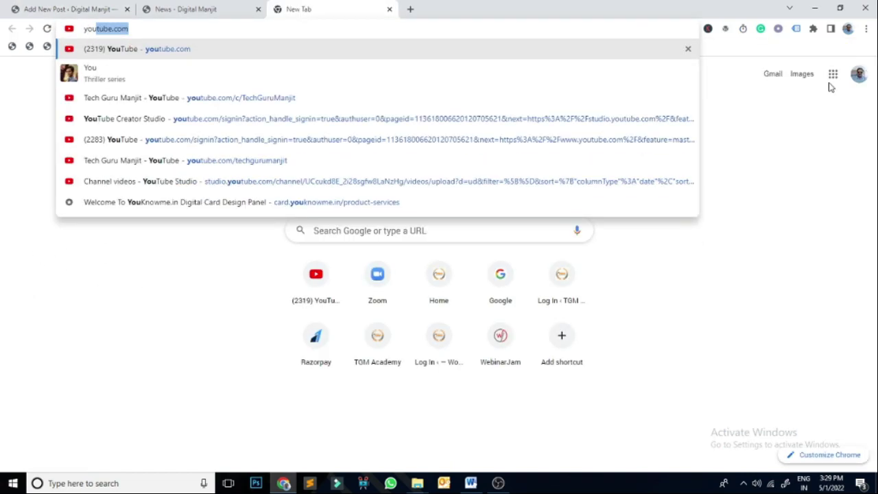
pyautogui.press('Right')
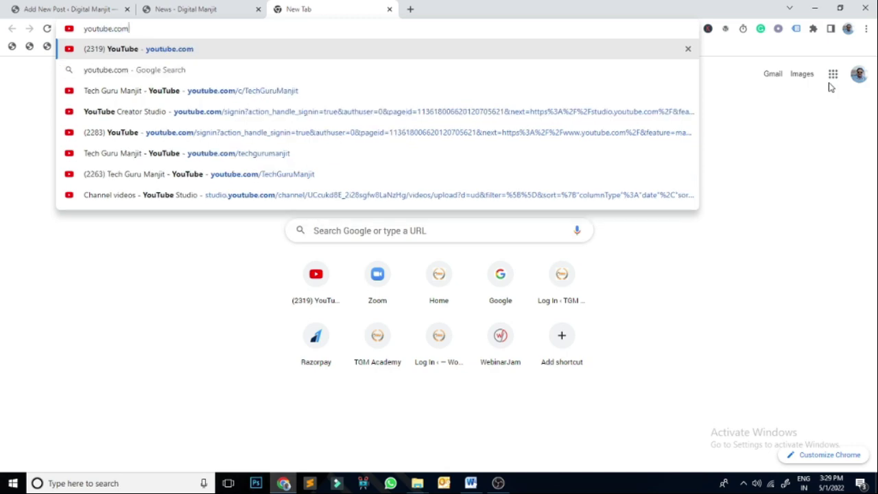
pyautogui.write('/digit')
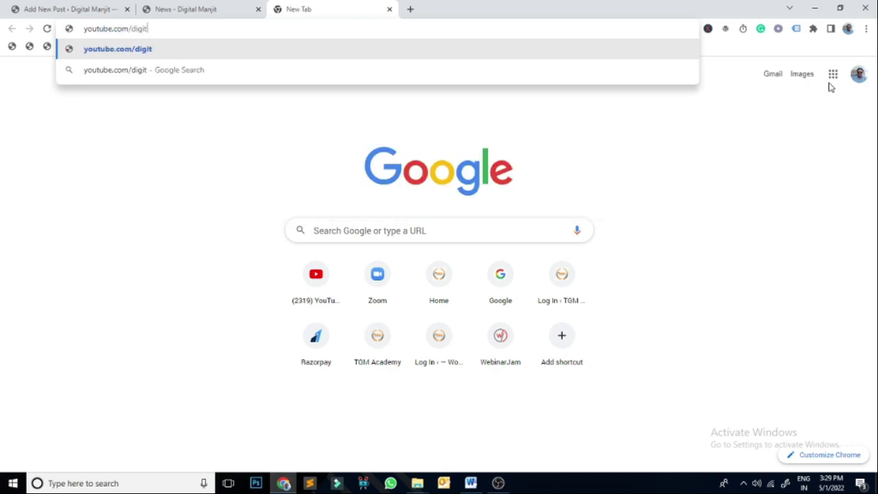
pyautogui.write('almanjit')
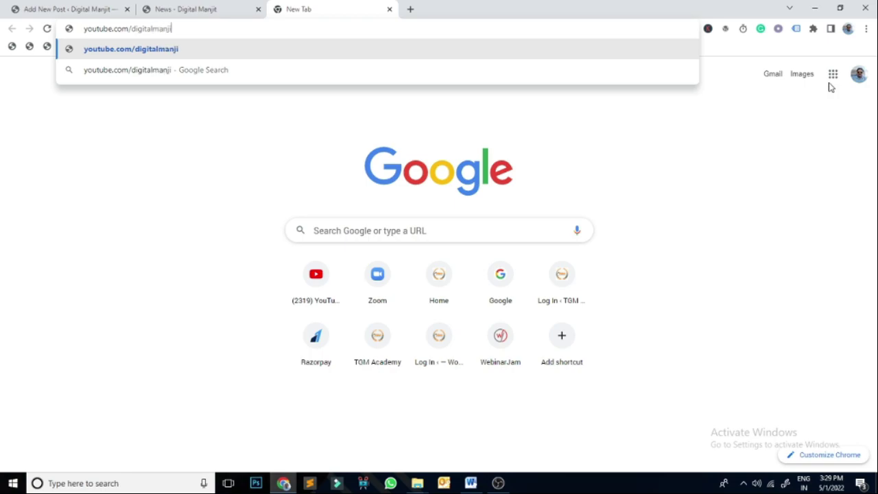
pyautogui.press('Return')
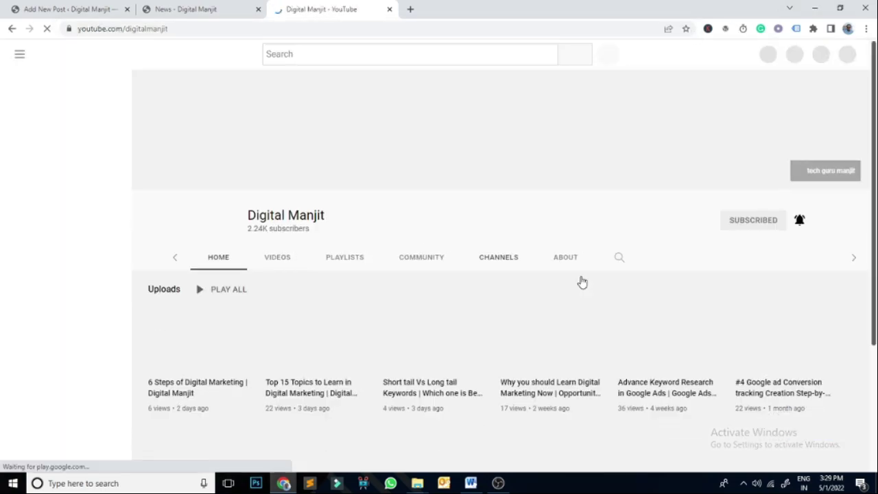
# Open the channel's "Short tail Vs Long tail Keywords" video, pause it, copy its web address and return to the post
pyautogui.click(235, 263)
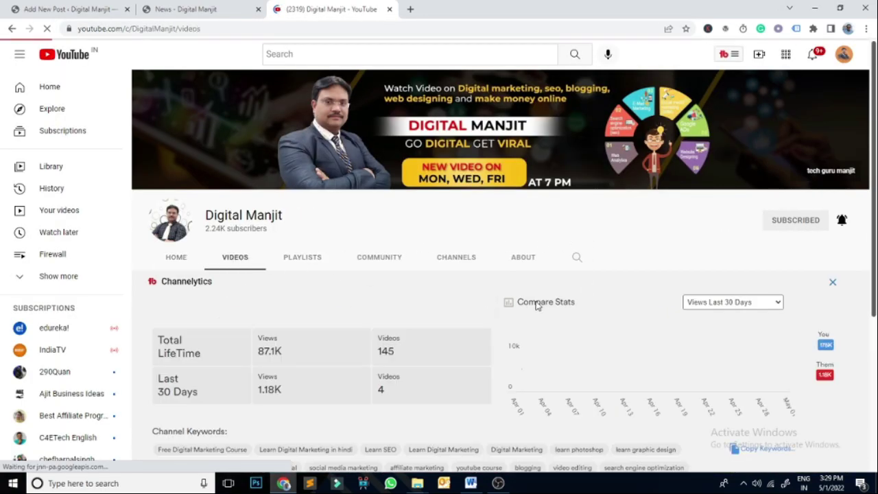
pyautogui.scroll(-2, 566, 308)
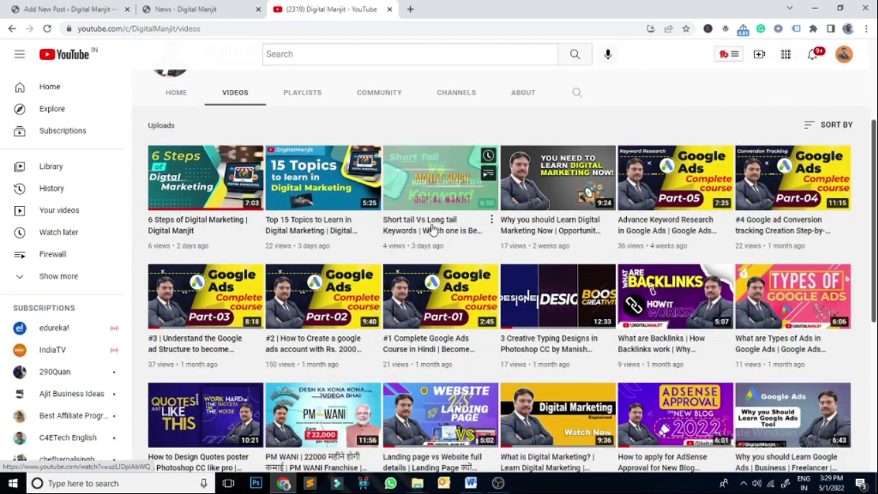
pyautogui.click(432, 227)
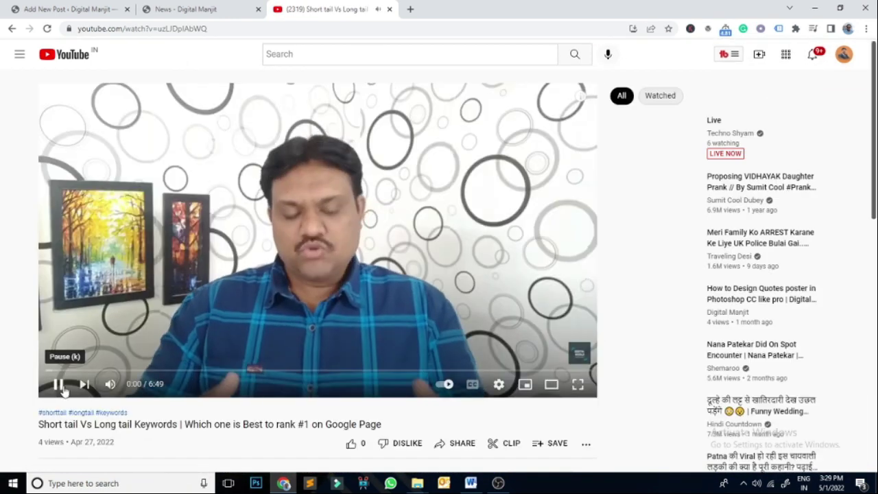
pyautogui.click(61, 384)
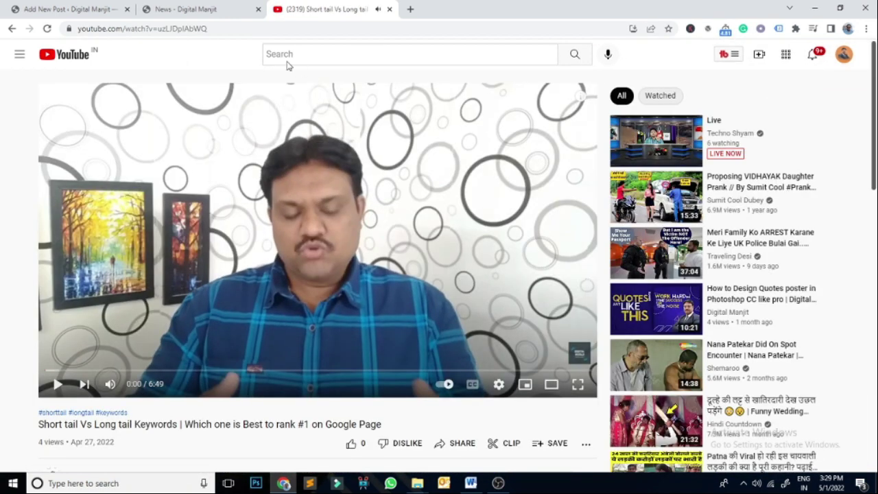
pyautogui.click(229, 28)
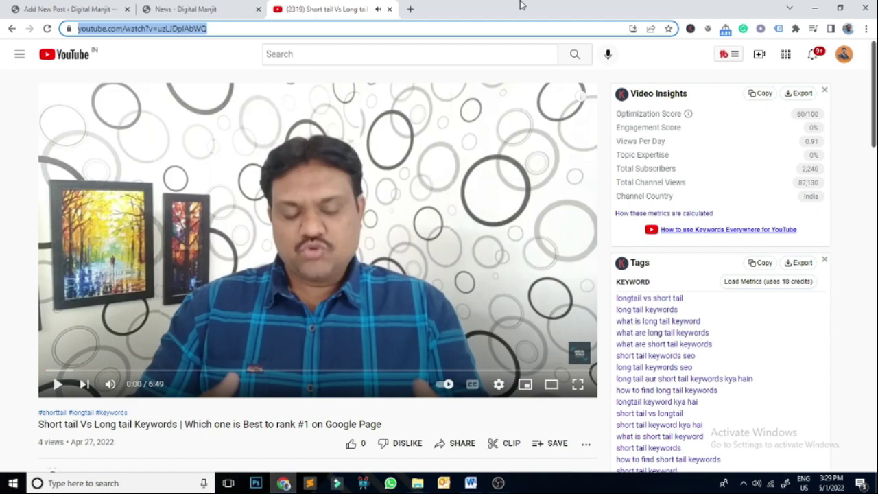
pyautogui.click(69, 9)
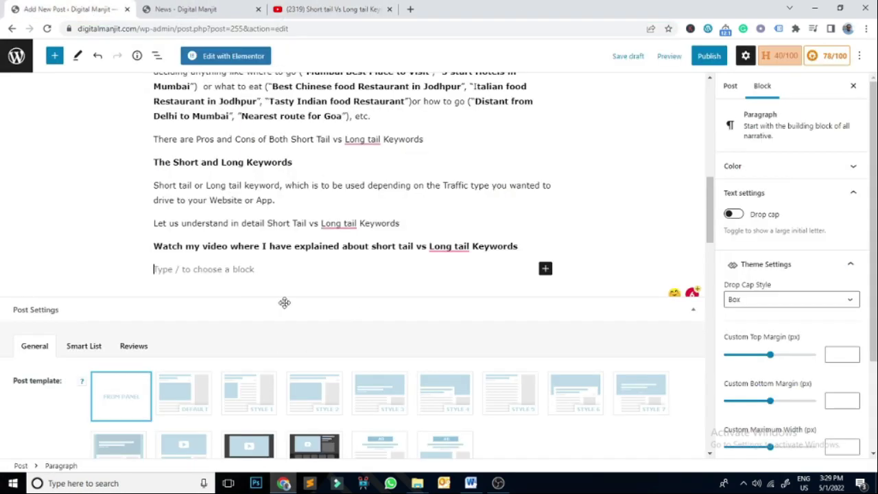
# Try to embed the video in a YouTube block below the "Watch my video" sentence, with the link ending in "?rel=0"
pyautogui.click(545, 268)
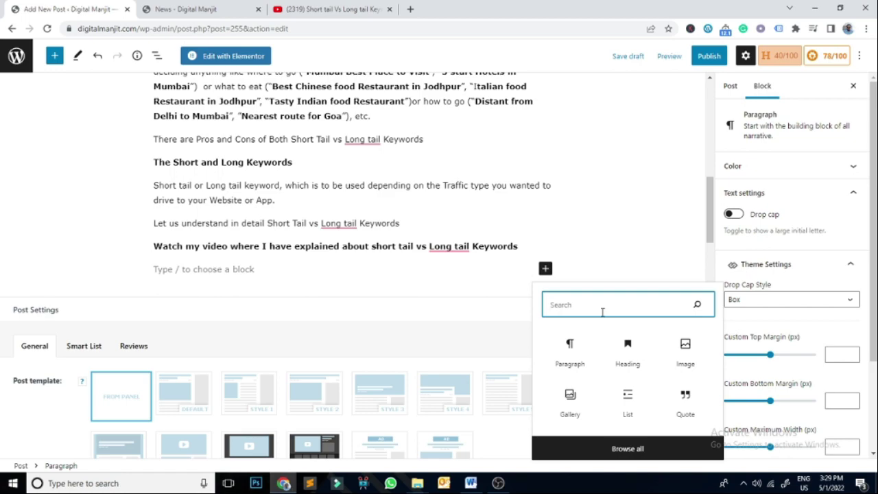
pyautogui.write('video')
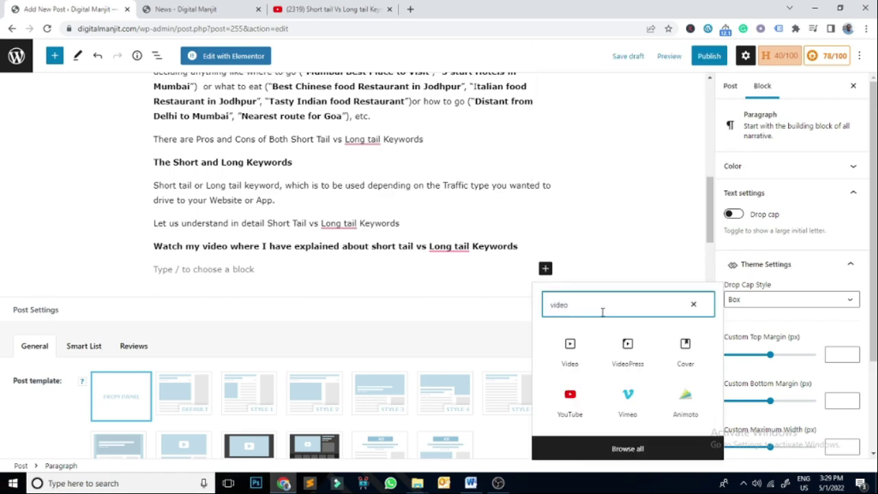
pyautogui.click(575, 401)
pyautogui.write('https://www.youtube.com/watch?v=uzLJDpIAbWQ')
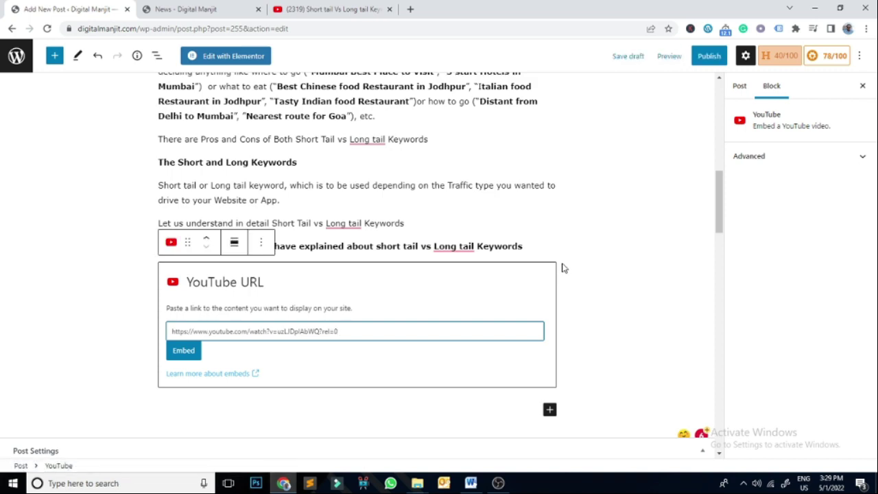
pyautogui.click(185, 351)
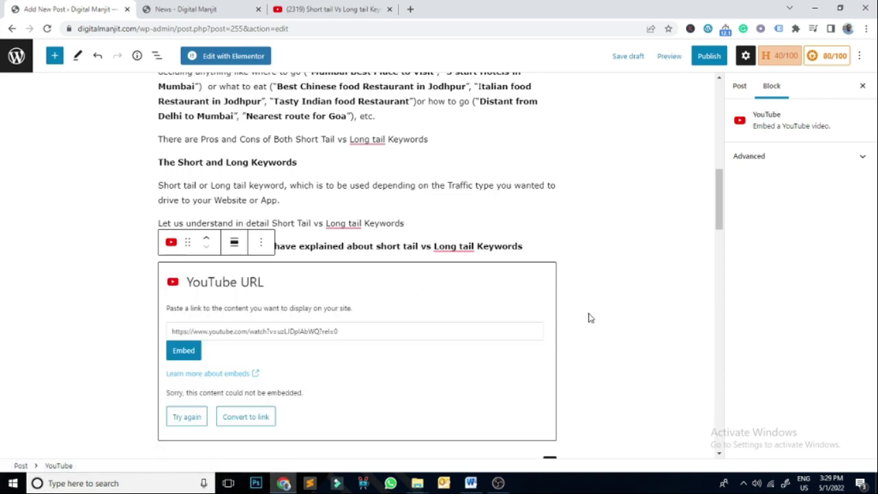
# Remove "?rel=0" from the link in the YouTube block and retry the embed
pyautogui.click(185, 418)
pyautogui.click(364, 331)
pyautogui.press('BackSpace')
pyautogui.press('BackSpace')
pyautogui.press('BackSpace')
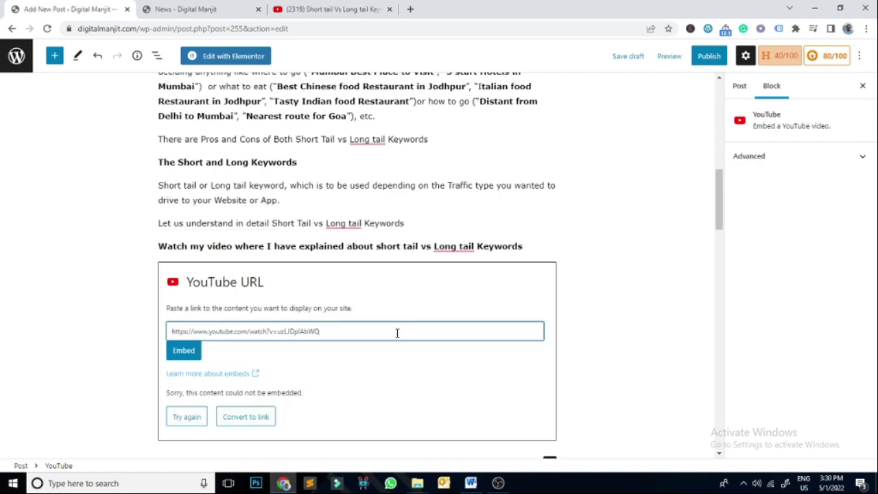
pyautogui.click(186, 417)
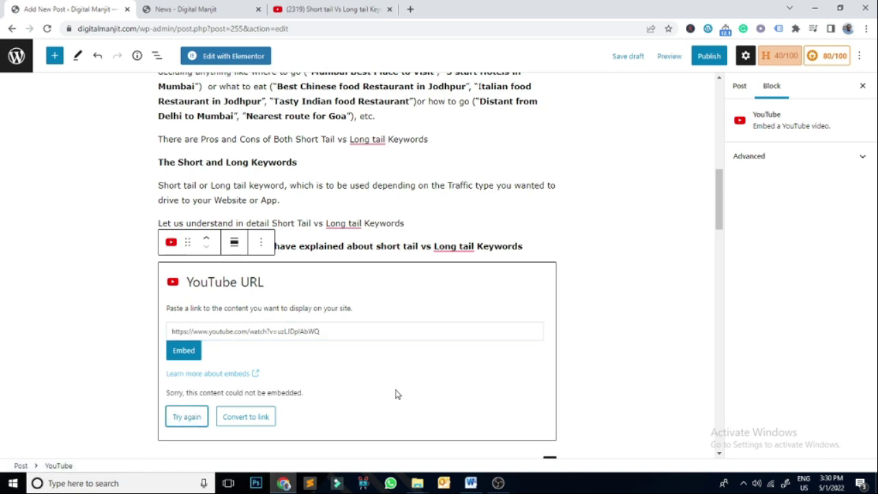
pyautogui.click(186, 418)
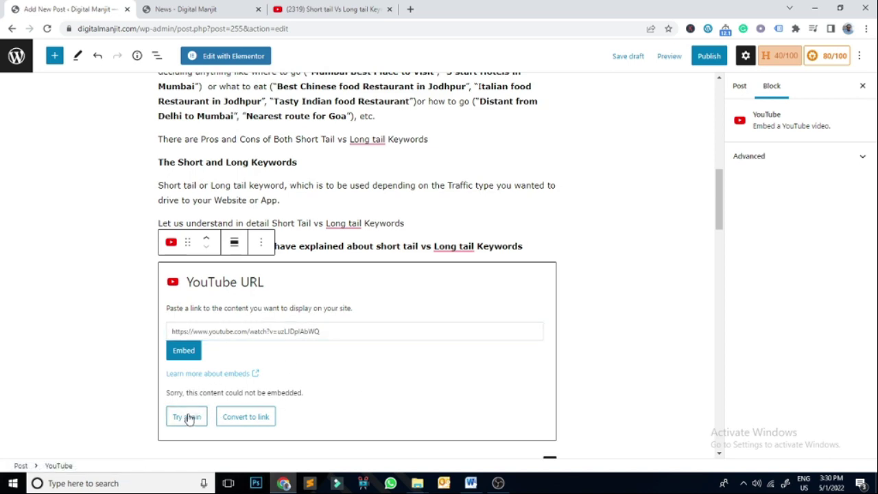
# Convert the YouTube block to a plain link and delete that link text
pyautogui.click(255, 423)
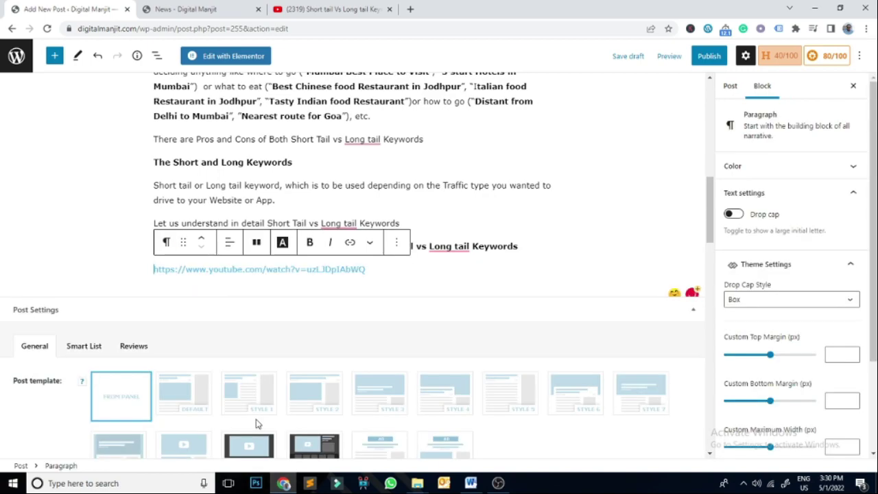
pyautogui.tripleClick(374, 270)
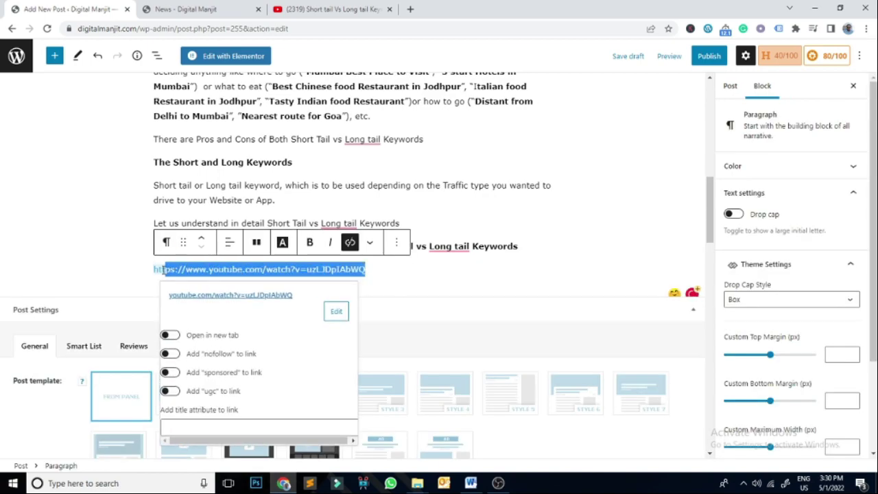
pyautogui.press('BackSpace')
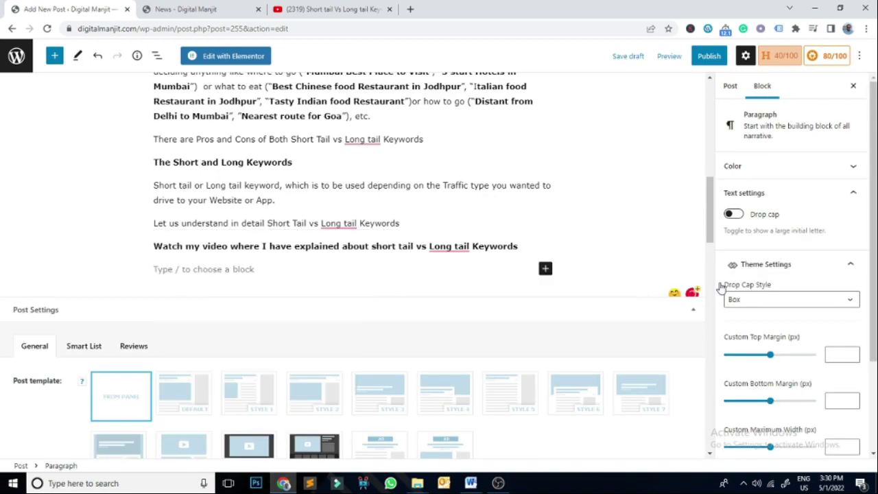
pyautogui.click(545, 268)
pyautogui.click(686, 357)
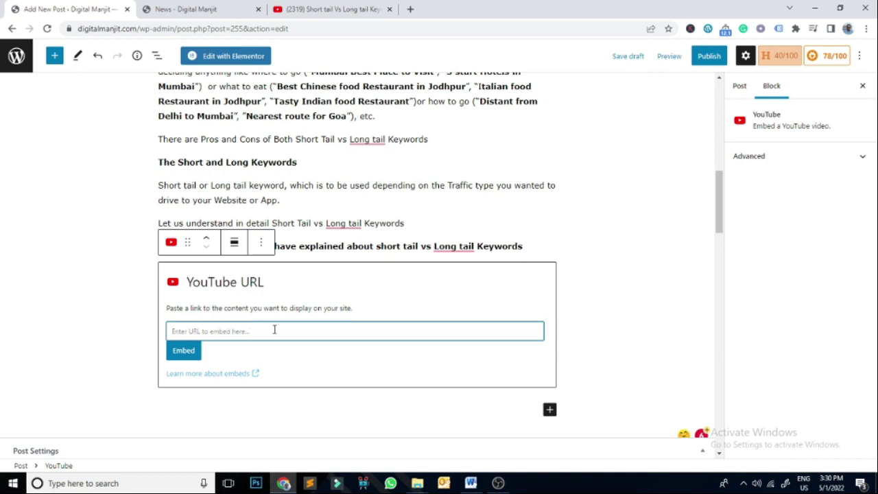
pyautogui.write('https://www.youtube.com/watch?v=uzLIDplAbWQ')
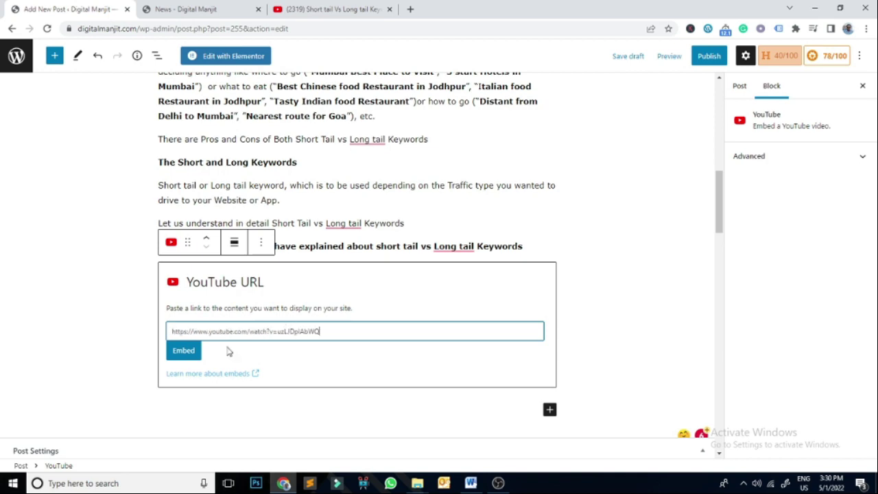
pyautogui.click(191, 354)
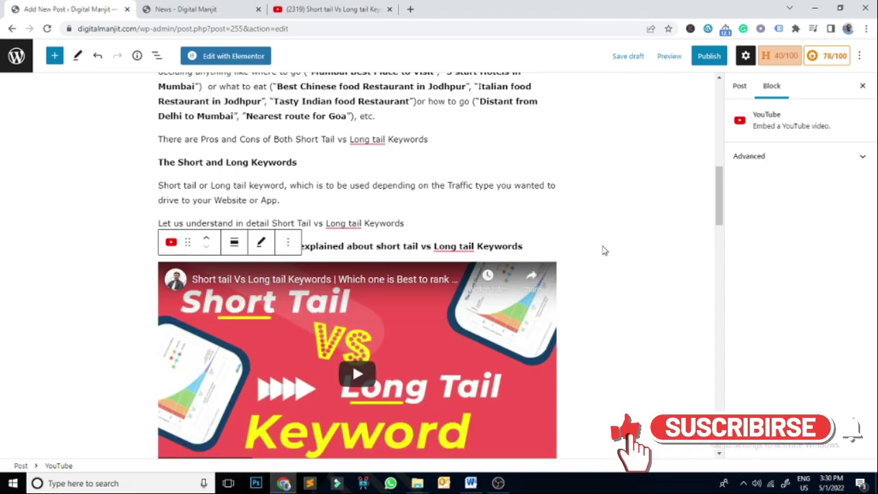
pyautogui.scroll(-2, 597, 237)
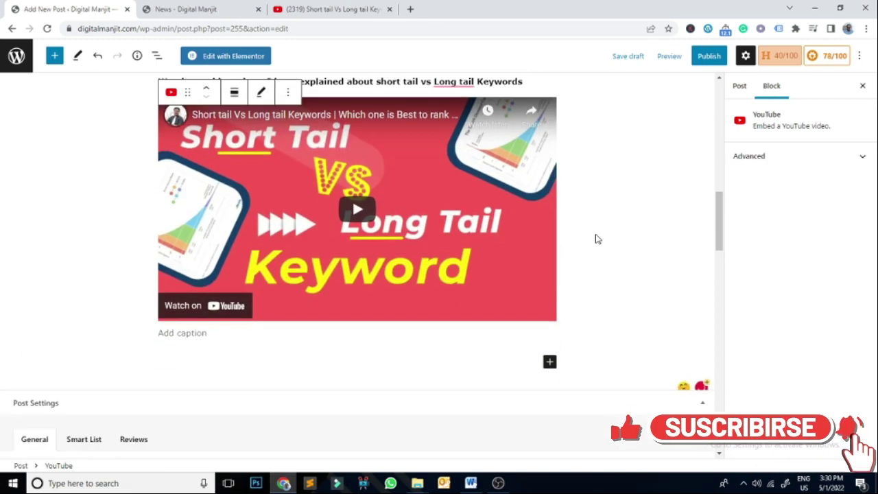
pyautogui.click(202, 335)
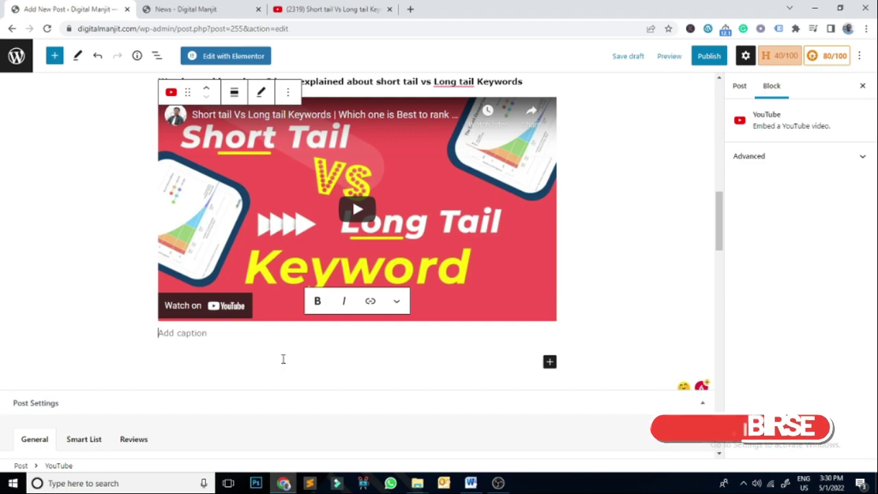
pyautogui.click(428, 369)
# Copy the heading "Short Tail Keyword" from the Word article into the post below the embedded video
pyautogui.hotkey('alt', 'Tab')
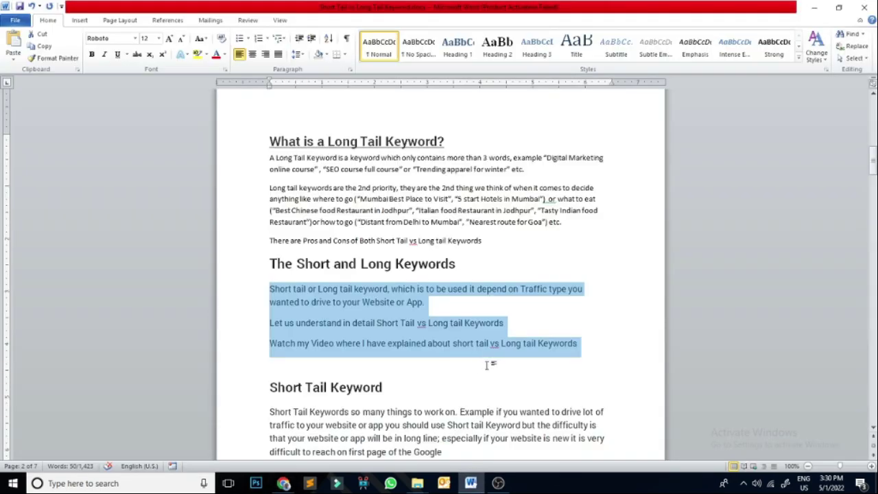
pyautogui.scroll(-3, 496, 322)
pyautogui.click(271, 310)
pyautogui.moveTo(270, 309); pyautogui.dragTo(370, 310)
pyautogui.hotkey('ctrl', 'c')
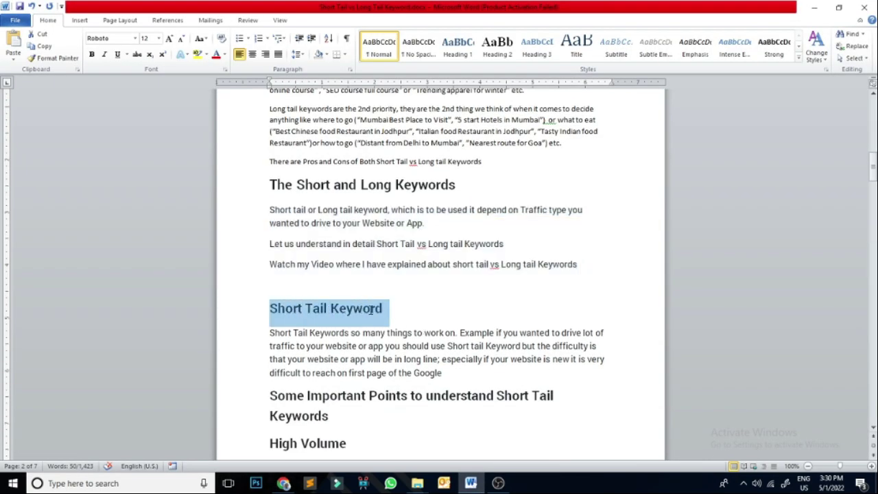
pyautogui.hotkey('alt', 'Tab')
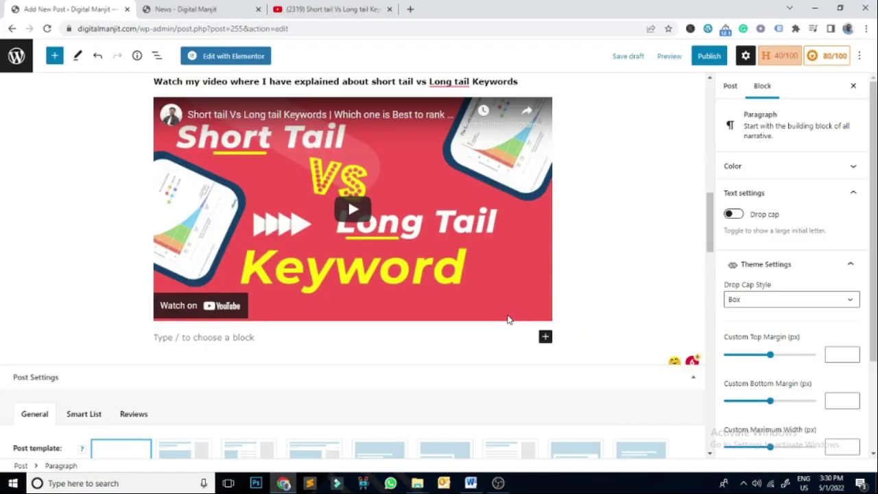
pyautogui.hotkey('alt', 'Tab')
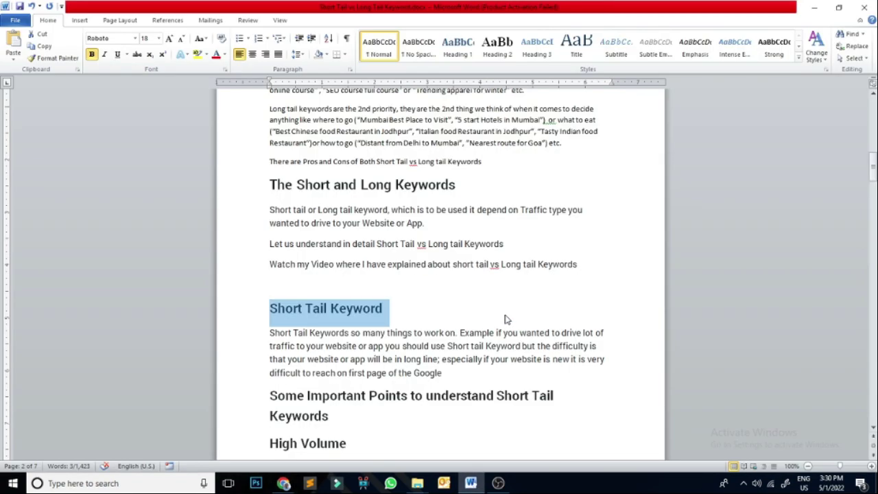
pyautogui.hotkey('alt', 'Tab')
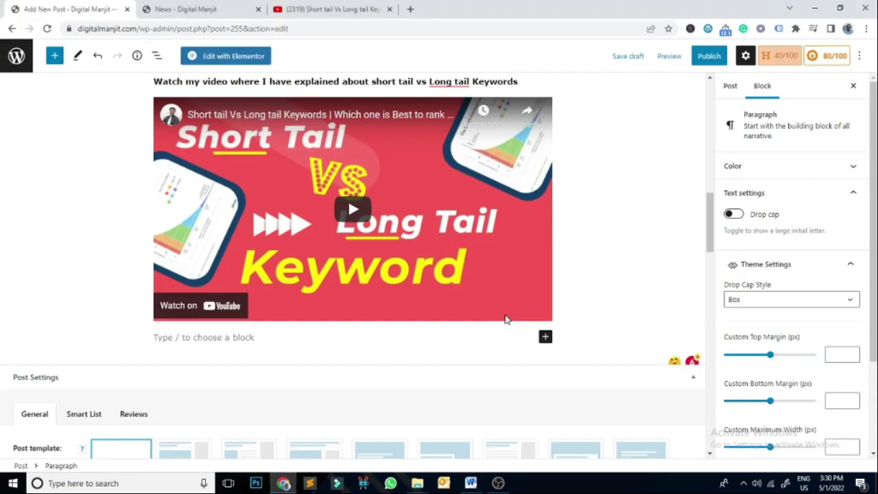
pyautogui.hotkey('ctrl', 'v')
pyautogui.press('Return')
# Copy the Word paragraph starting "Short Tail Keywords so many things to work on" below the "Short Tail Keyword" heading in the post
pyautogui.hotkey('alt', 'Tab')
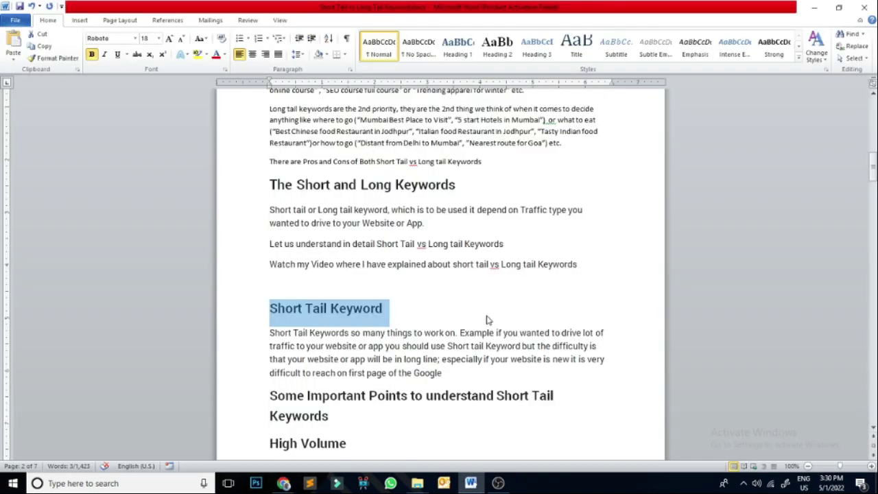
pyautogui.scroll(-1, 329, 327)
pyautogui.moveTo(269, 280); pyautogui.dragTo(450, 323)
pyautogui.hotkey('ctrl', 'c')
pyautogui.hotkey('alt', 'Tab')
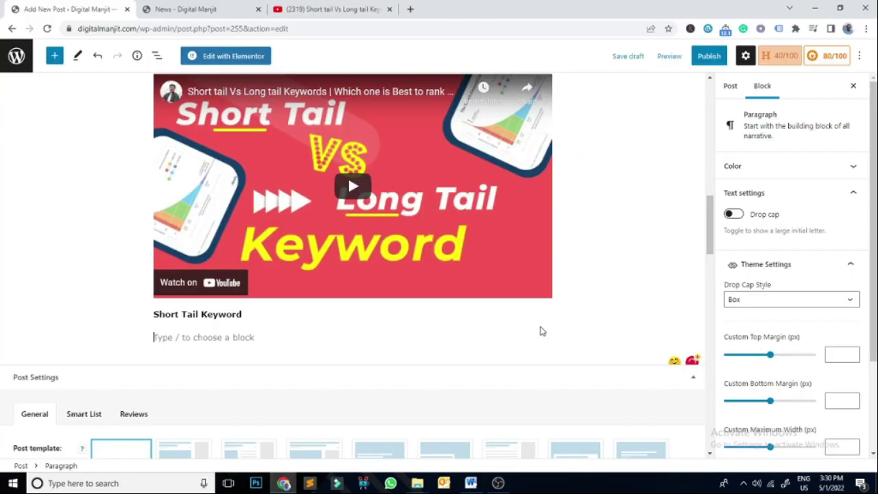
pyautogui.hotkey('ctrl', 'v')
pyautogui.press('Return')
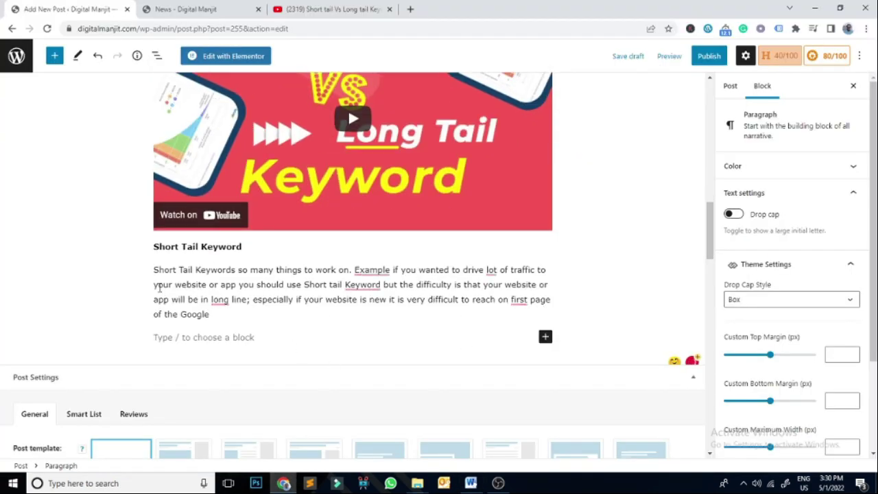
# Apply the Grammarly suggestions "For example", "a lot" and "Keywords" in the paragraph under the "Short Tail Keyword" heading
pyautogui.click(371, 270)
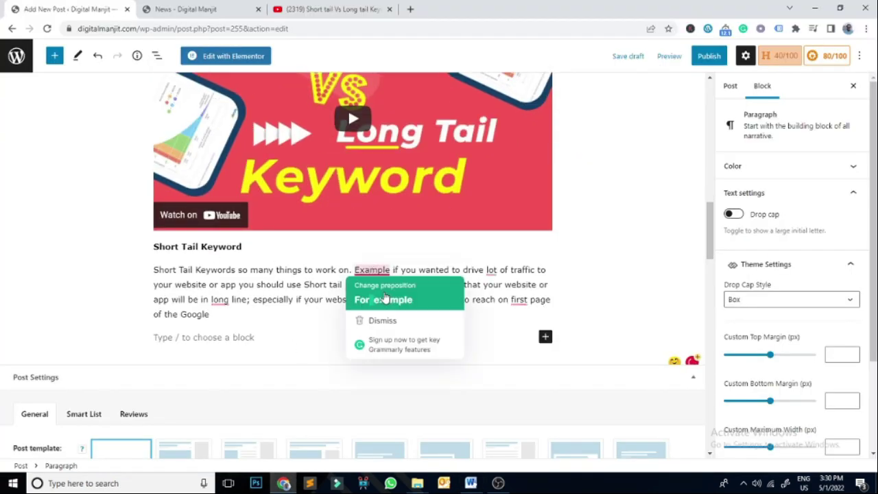
pyautogui.click(384, 298)
pyautogui.click(506, 270)
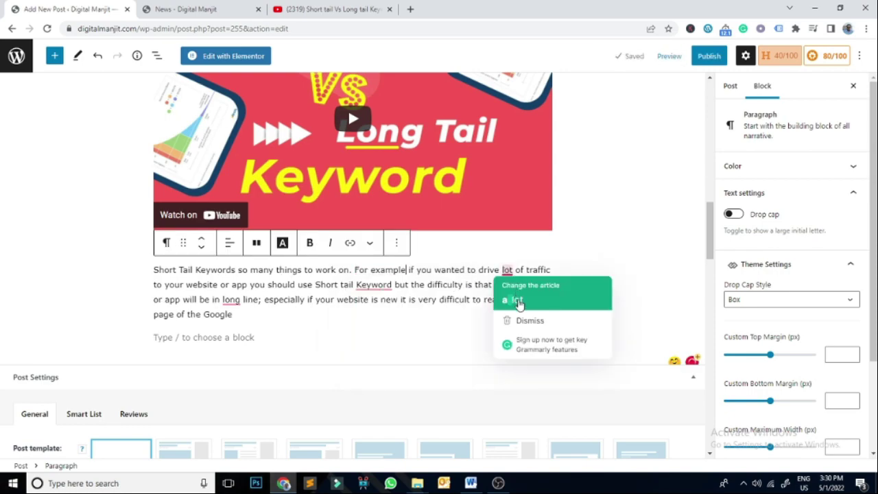
pyautogui.click(525, 299)
pyautogui.click(405, 283)
pyautogui.click(406, 315)
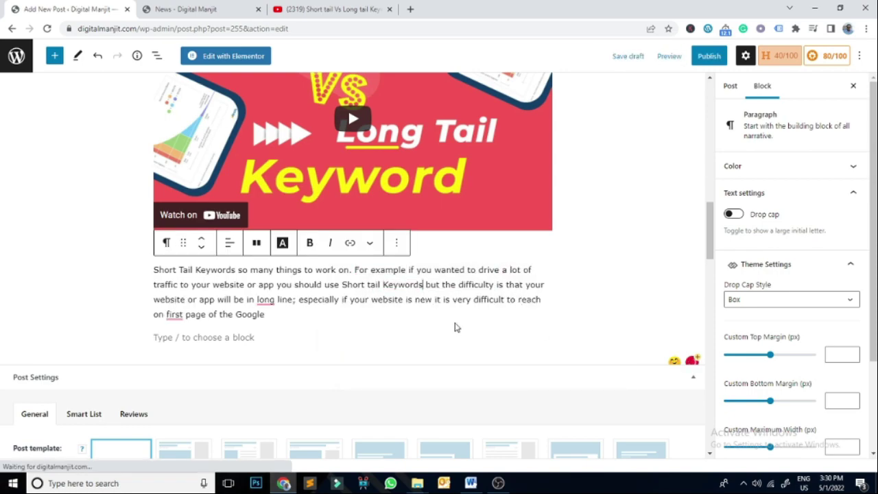
# Correct the same paragraph to read "a long line", "For example," with a comma and "the first page" using the grammar suggestions
pyautogui.click(267, 300)
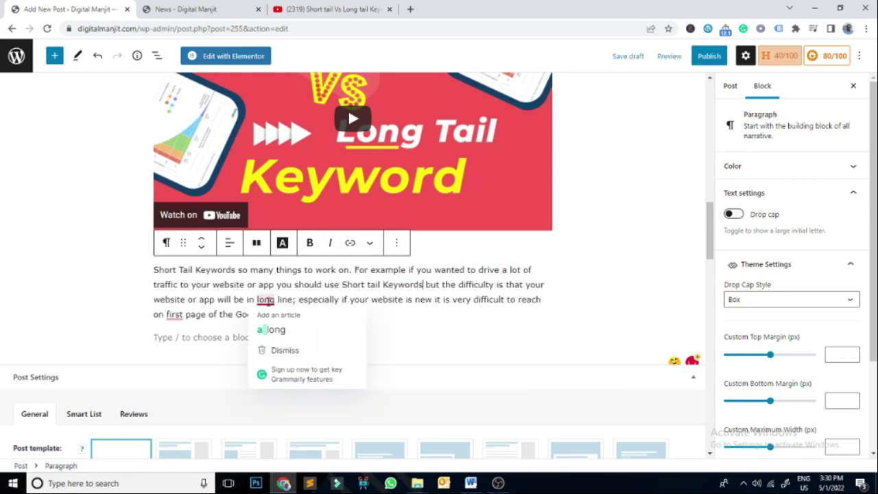
pyautogui.click(278, 329)
pyautogui.click(397, 275)
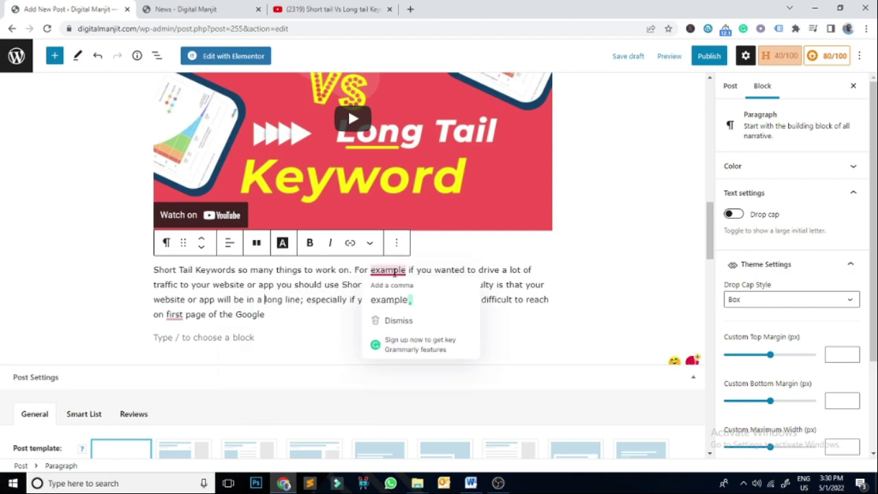
pyautogui.click(394, 297)
pyautogui.click(175, 314)
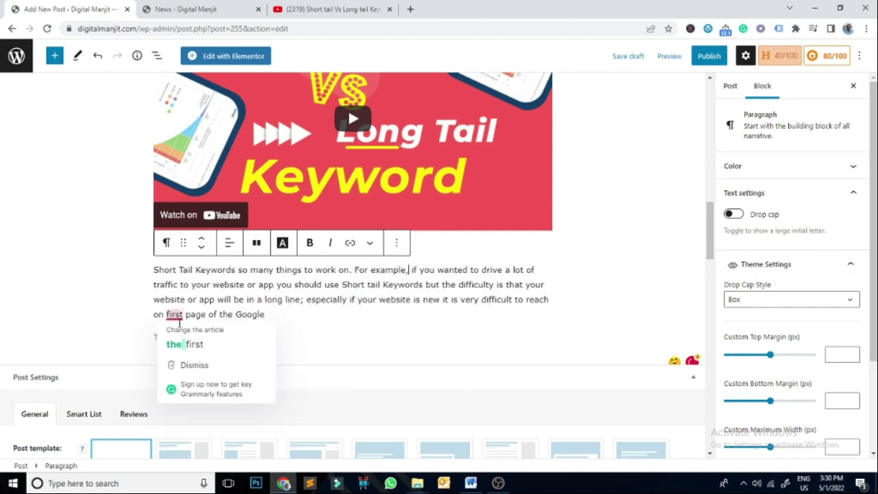
pyautogui.click(240, 345)
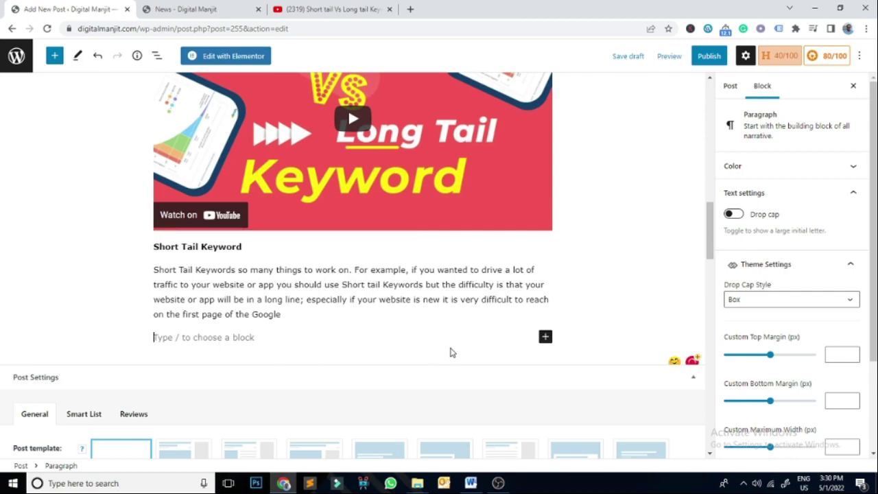
# Copy the heading "Some Important Points to understand Short Tail Keywords" from the Word article into the empty block at the post's end
pyautogui.hotkey('alt', 'Tab')
pyautogui.scroll(-1, 458, 309)
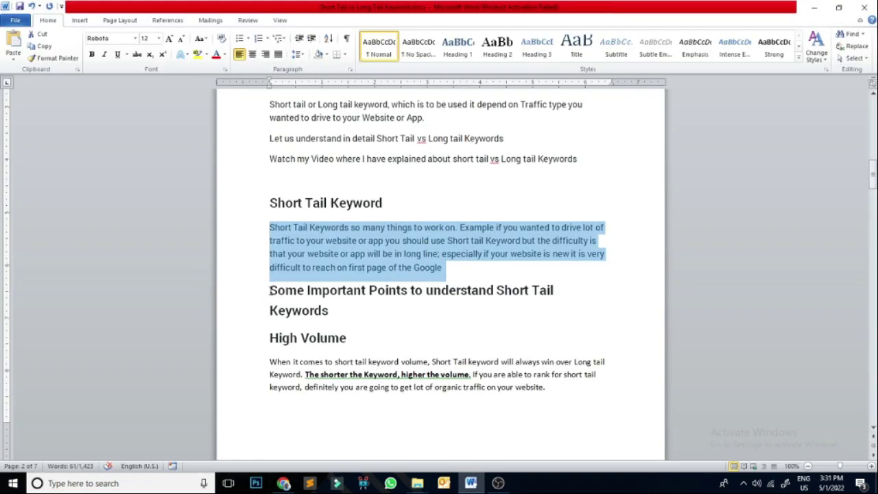
pyautogui.moveTo(270, 291); pyautogui.dragTo(345, 313)
pyautogui.hotkey('ctrl', 'c')
pyautogui.hotkey('alt', 'Tab')
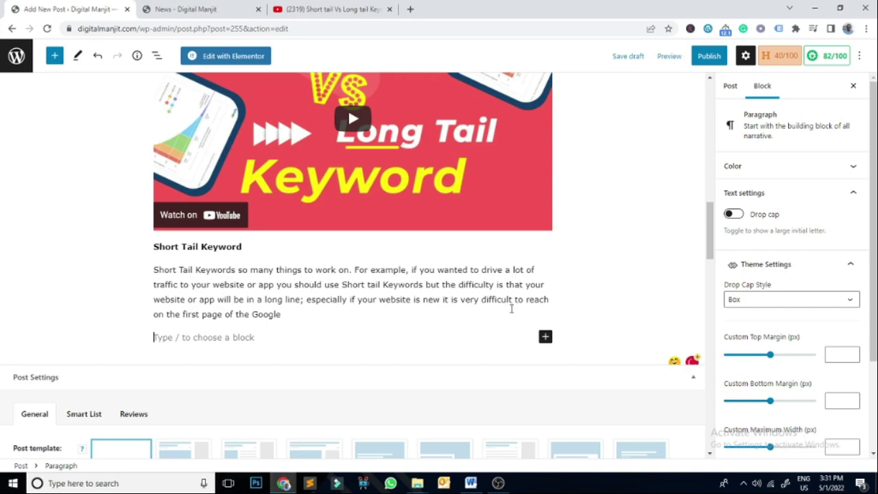
pyautogui.hotkey('ctrl', 'v')
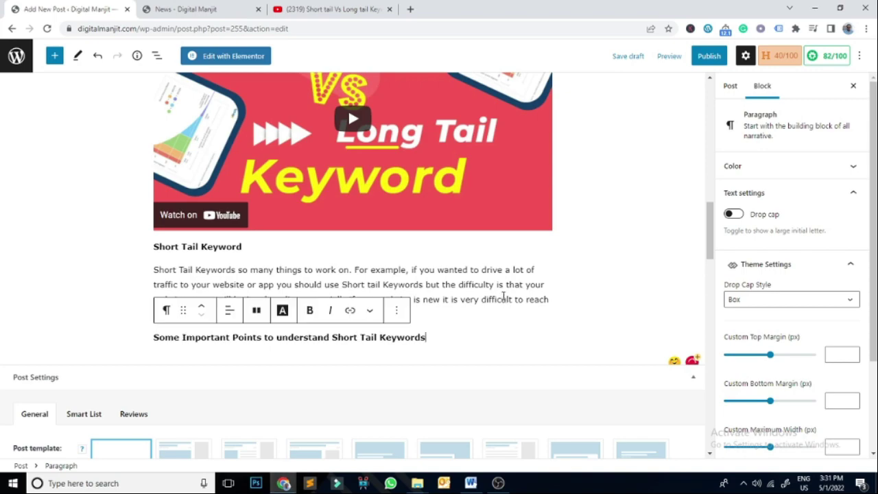
# Copy the heading "High Volume" from the Word article to below the "Some Important Points" heading in the post
pyautogui.hotkey('alt', 'Tab')
pyautogui.moveTo(268, 341); pyautogui.dragTo(348, 338)
pyautogui.hotkey('ctrl', 'c')
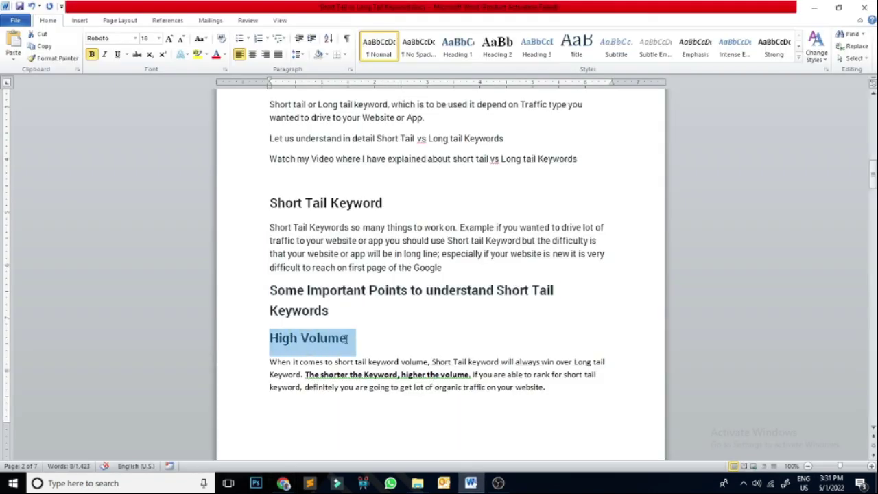
pyautogui.hotkey('alt', 'Tab')
pyautogui.hotkey('ctrl', 'v')
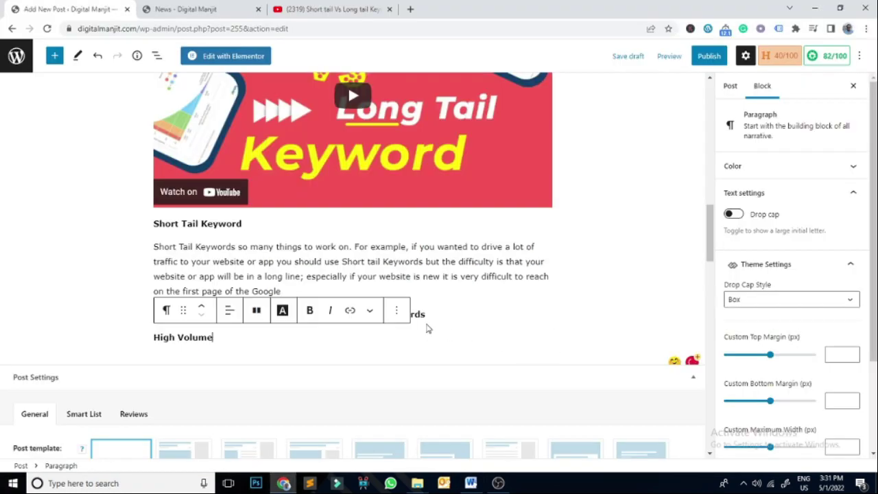
# Copy the Word paragraph starting "When it comes to short tail keyword volume" to below the "High Volume" heading in the post
pyautogui.hotkey('alt', 'Tab')
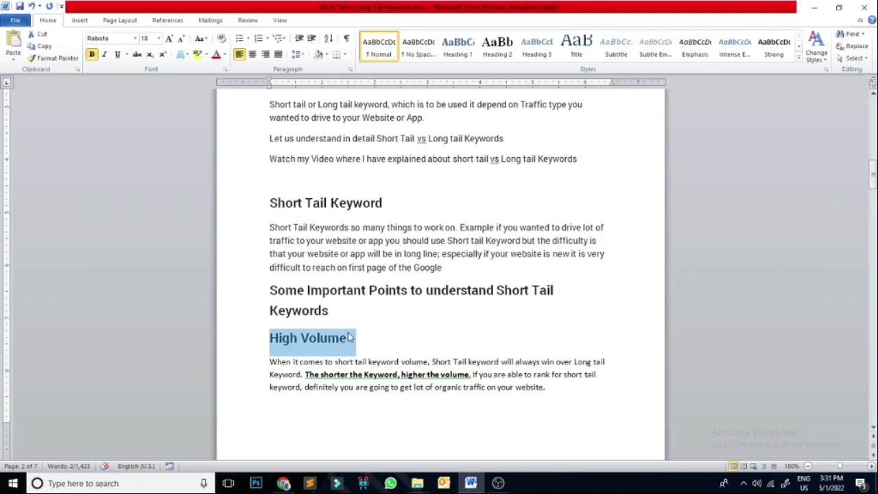
pyautogui.scroll(-2, 450, 306)
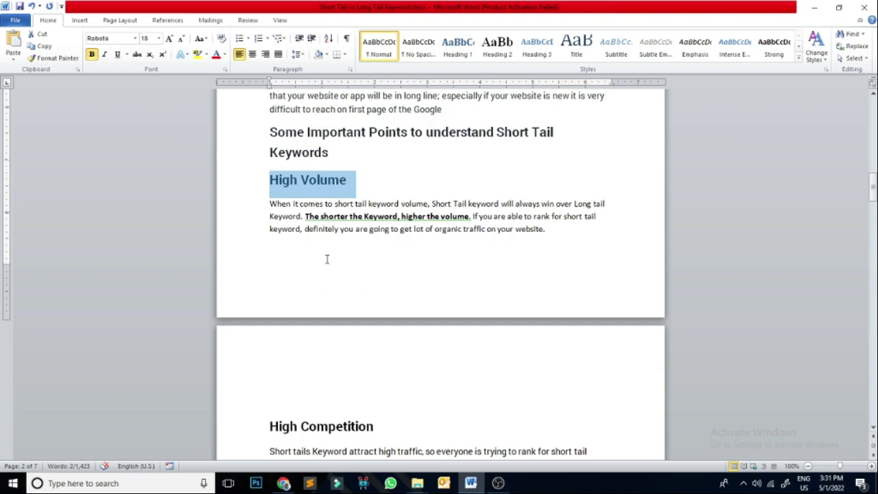
pyautogui.moveTo(268, 203); pyautogui.dragTo(547, 232)
pyautogui.hotkey('ctrl', 'c')
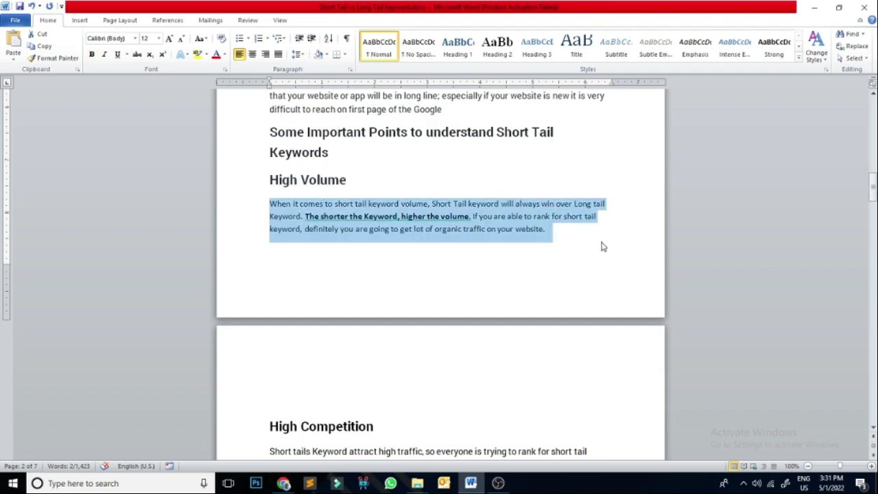
pyautogui.hotkey('alt', 'Tab')
pyautogui.hotkey('ctrl', 'v')
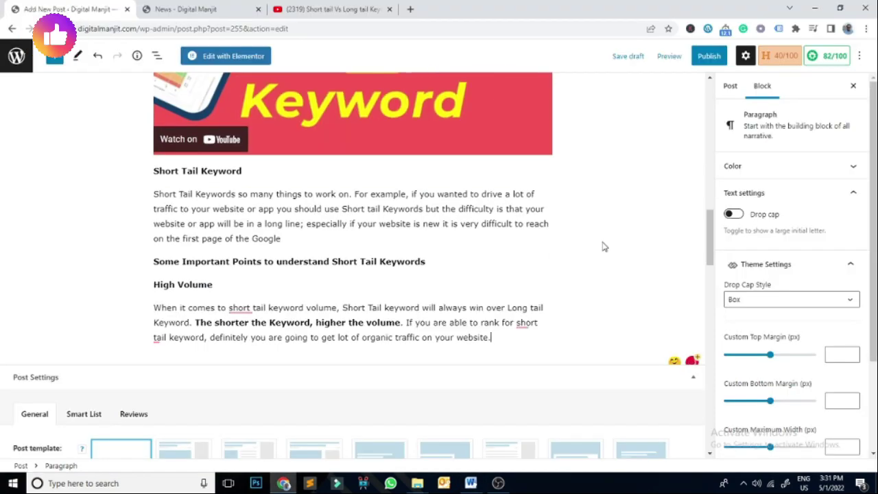
# Copy the heading "High Competition" from the Word article to below the High Volume paragraph in the post
pyautogui.hotkey('alt', 'Tab')
pyautogui.scroll(-3, 343, 322)
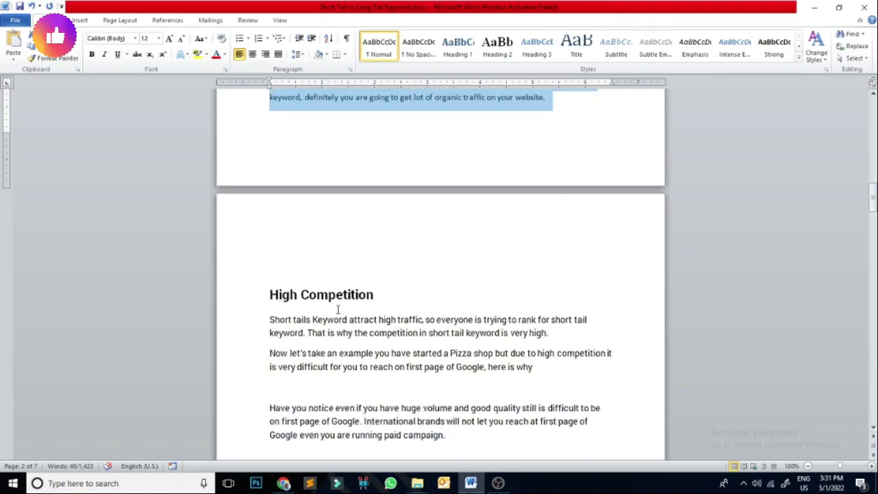
pyautogui.moveTo(268, 294); pyautogui.dragTo(372, 294)
pyautogui.hotkey('ctrl', 'c')
pyautogui.hotkey('alt', 'Tab')
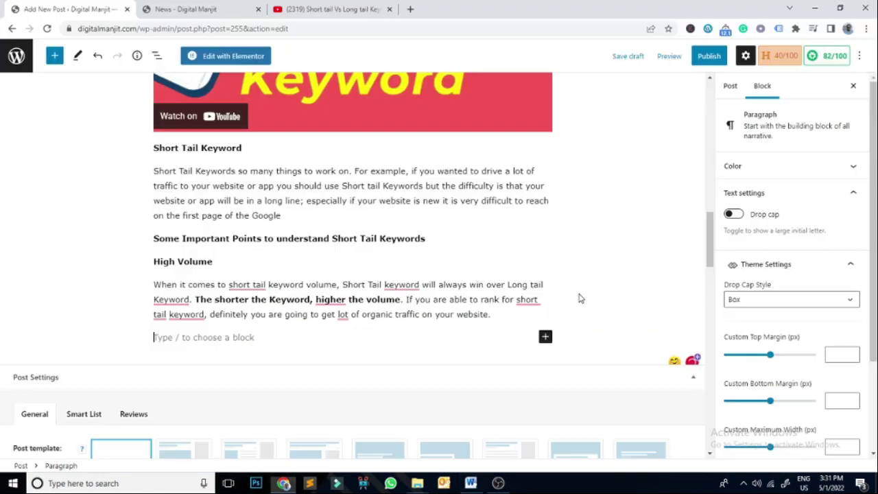
pyautogui.hotkey('ctrl', 'v')
# Copy the three Word paragraphs under "High Competition" below that heading in the post and add an empty block after them
pyautogui.hotkey('alt', 'Tab')
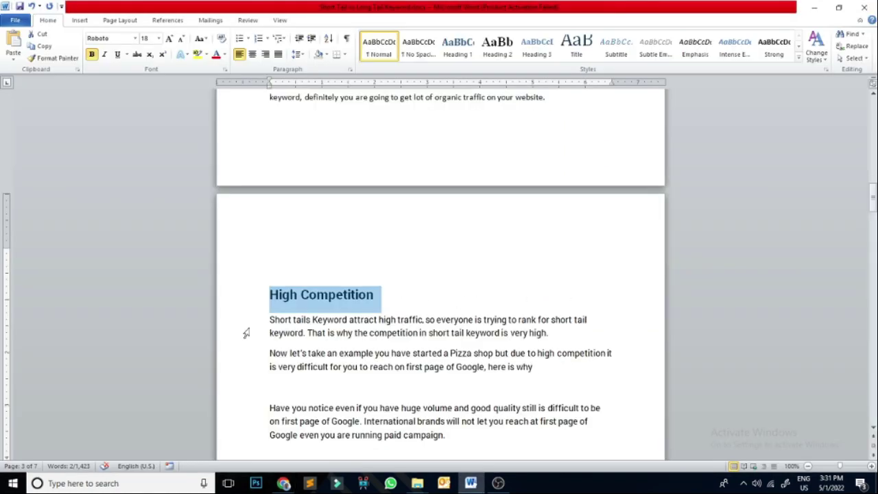
pyautogui.moveTo(271, 321); pyautogui.dragTo(449, 439)
pyautogui.hotkey('ctrl', 'c')
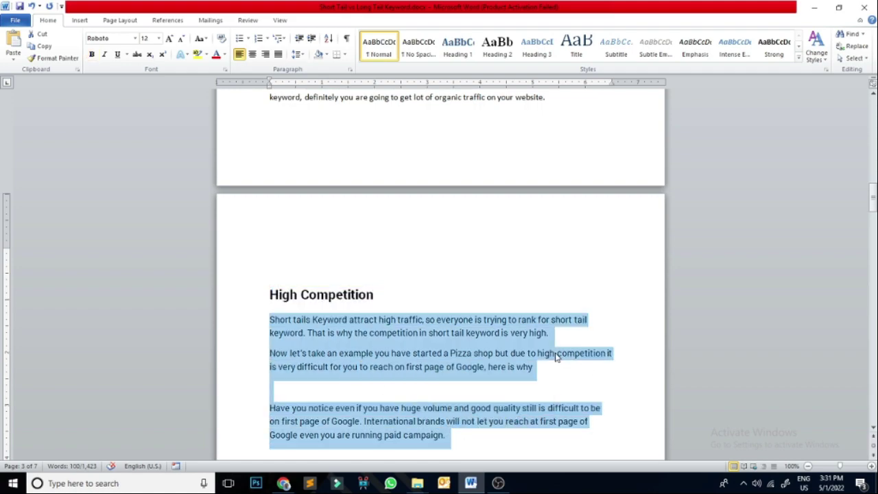
pyautogui.hotkey('alt', 'Tab')
pyautogui.hotkey('ctrl', 'v')
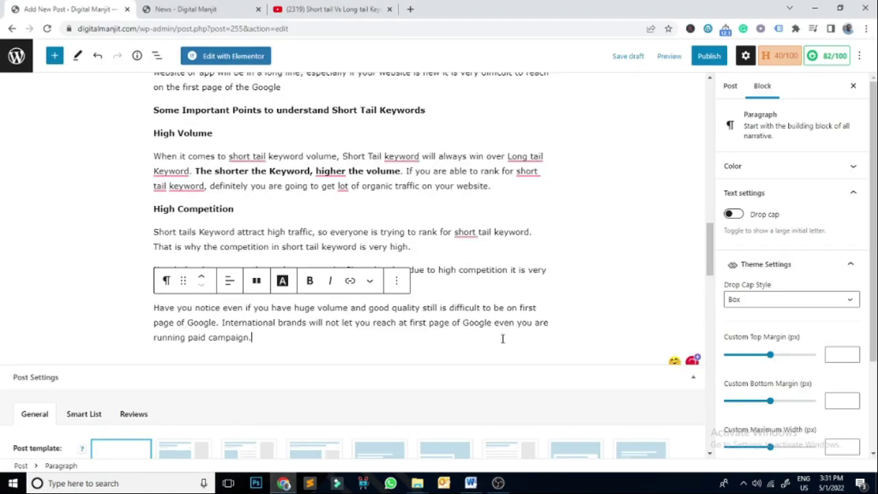
pyautogui.press('Return')
# Apply the grammar suggestions "keywords", "Keywords" and "the higher" in the first two sentences of the High Volume paragraph
pyautogui.scroll(2, 431, 291)
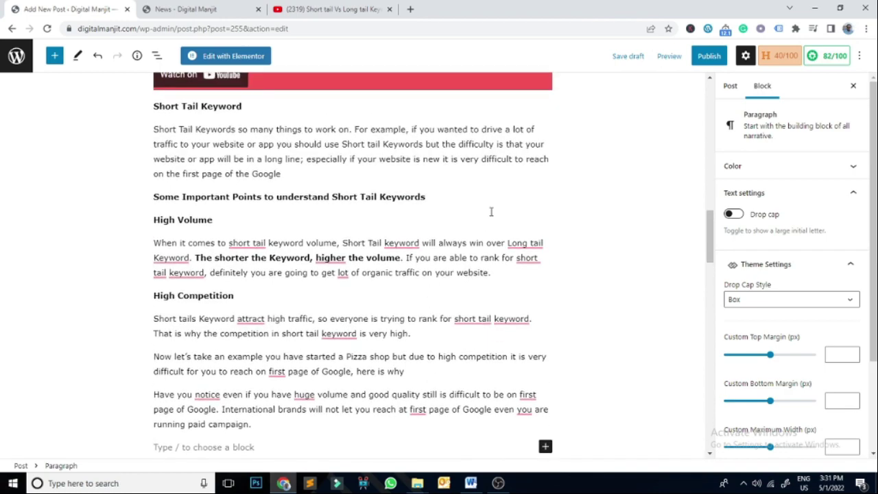
pyautogui.moveTo(254, 240)
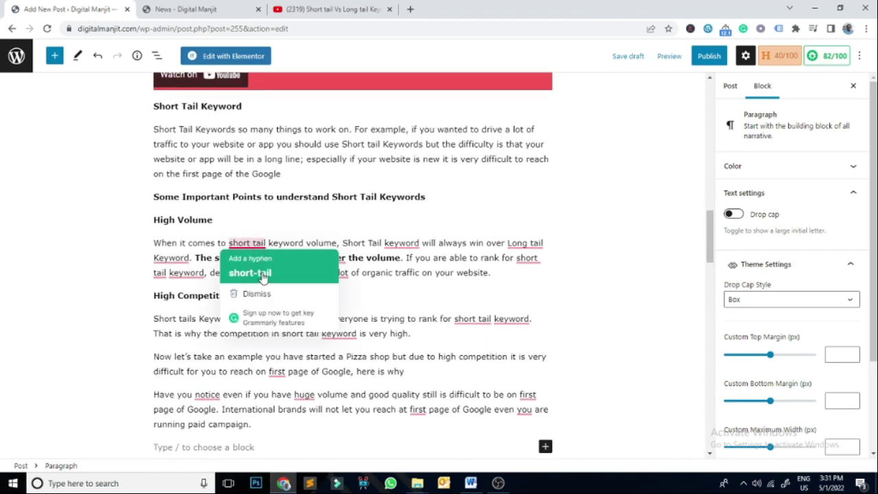
pyautogui.moveTo(402, 245)
pyautogui.click(406, 273)
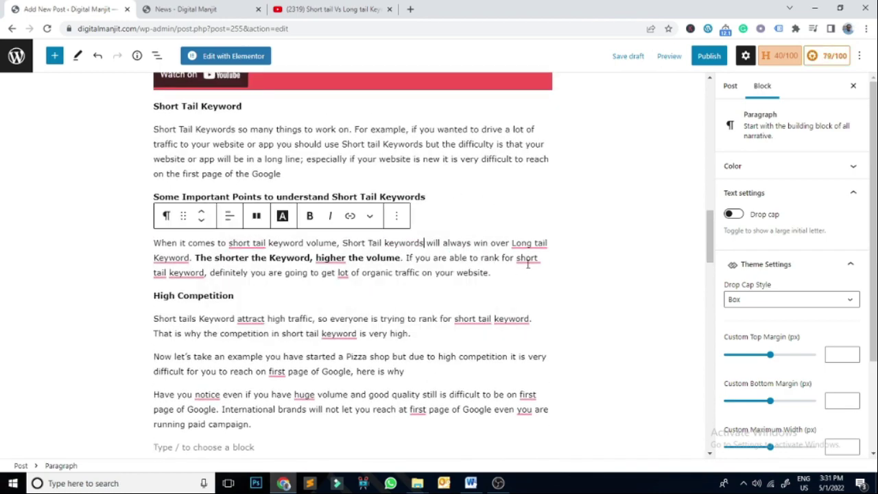
pyautogui.moveTo(179, 254)
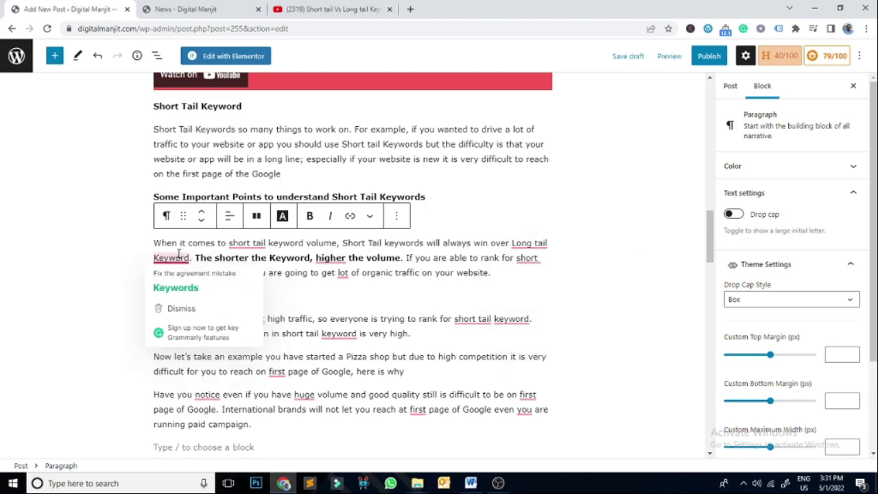
pyautogui.click(184, 288)
pyautogui.moveTo(350, 259)
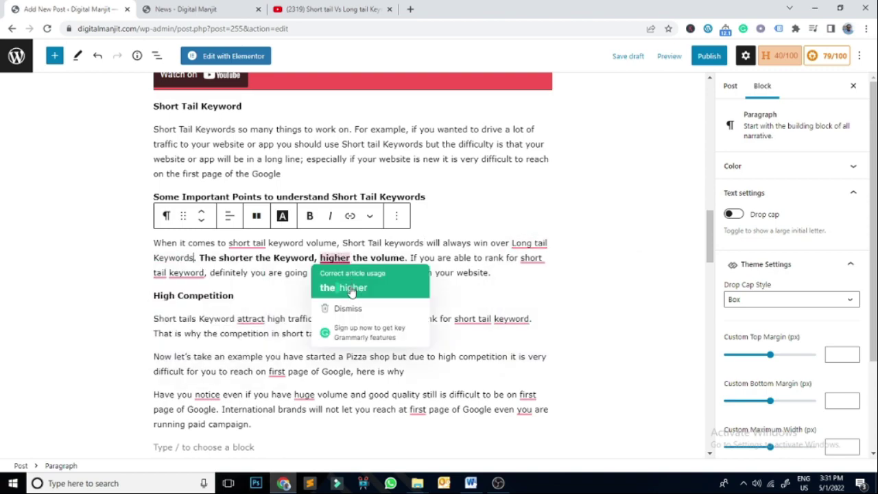
pyautogui.click(352, 289)
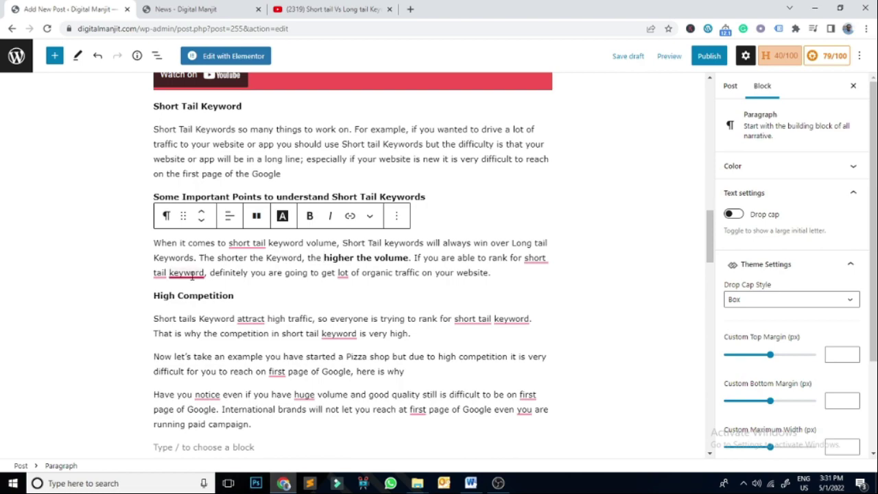
# Correct the High Volume paragraph's last sentence to "short tail keywords" and "a lot" with the grammar suggestions
pyautogui.moveTo(186, 273)
pyautogui.click(190, 303)
pyautogui.moveTo(348, 272)
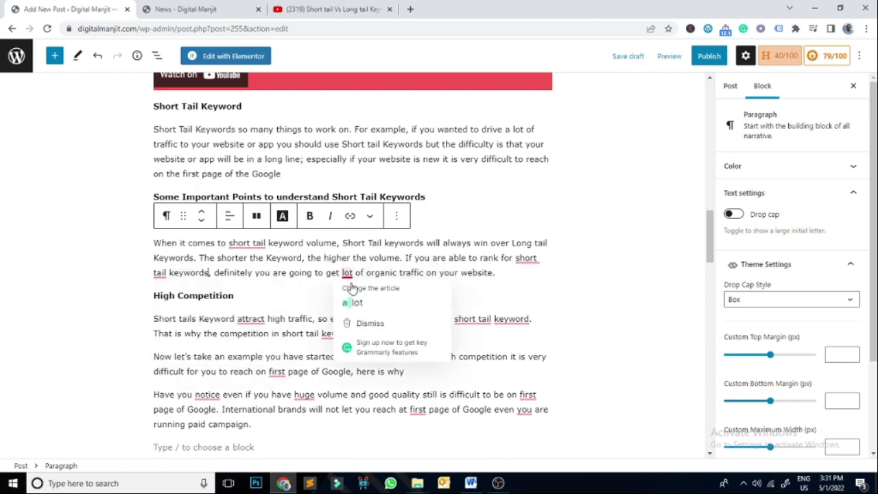
pyautogui.click(352, 302)
# Apply the suggestion "attracts" and change both flagged "keyword" words to "keywords" in the first High Competition paragraph
pyautogui.scroll(-1, 594, 325)
pyautogui.scroll(-1, 595, 325)
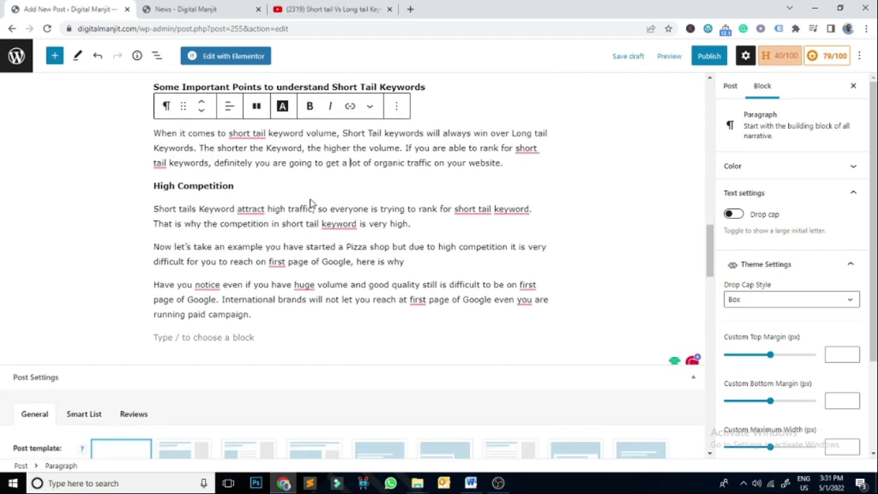
pyautogui.moveTo(240, 209)
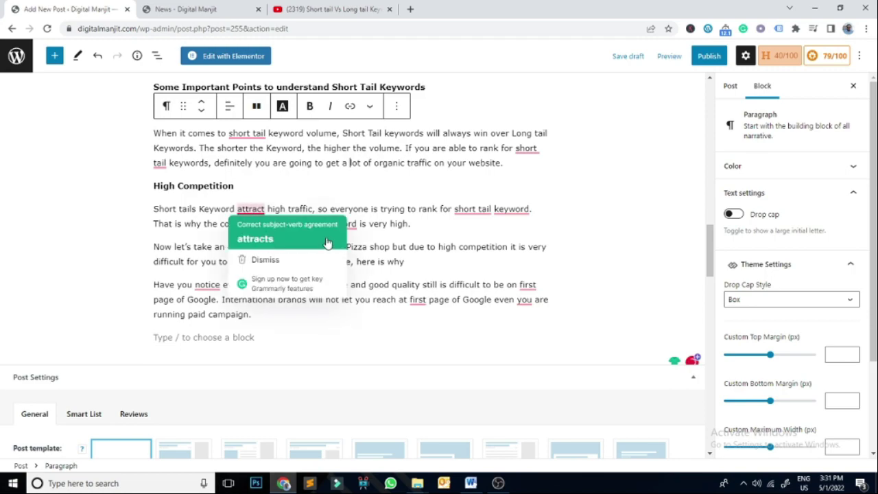
pyautogui.click(261, 237)
pyautogui.moveTo(512, 208)
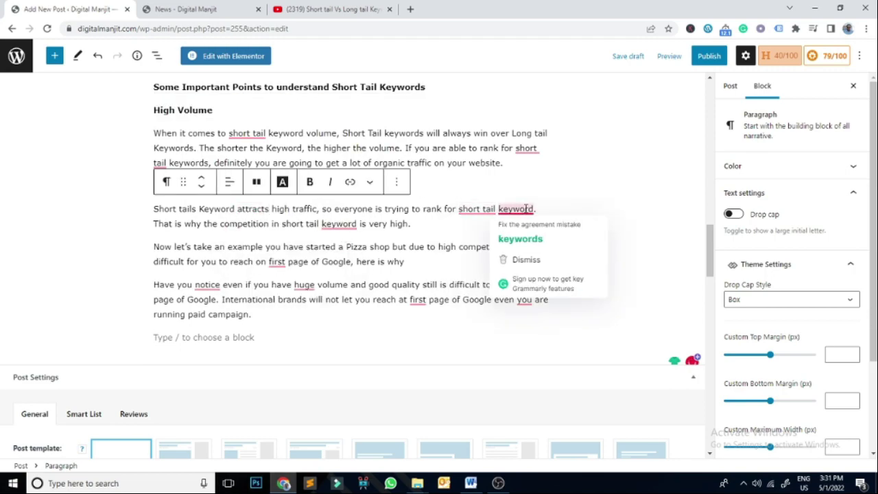
pyautogui.click(511, 240)
pyautogui.moveTo(339, 225)
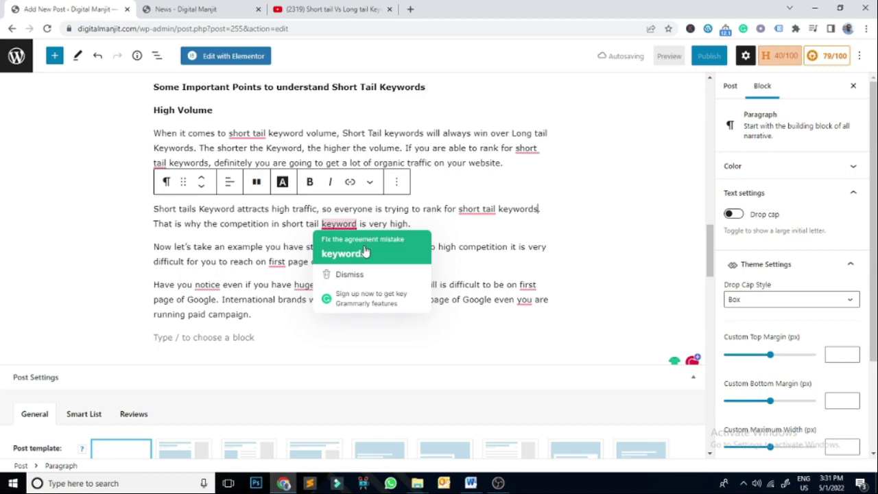
pyautogui.click(352, 253)
# Apply the suggestions "the first" in the Pizza shop paragraph, and "noticed" and "a huge" in the paragraph below it
pyautogui.moveTo(276, 261)
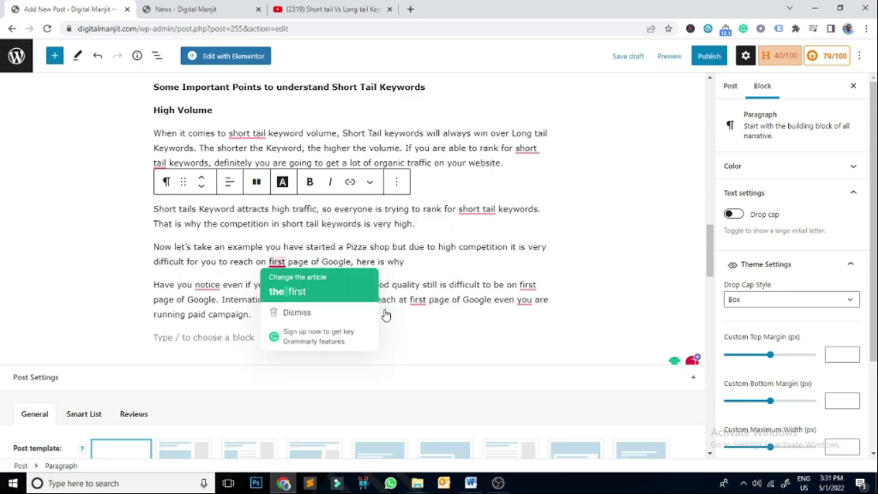
pyautogui.click(296, 291)
pyautogui.moveTo(208, 284)
pyautogui.click(213, 315)
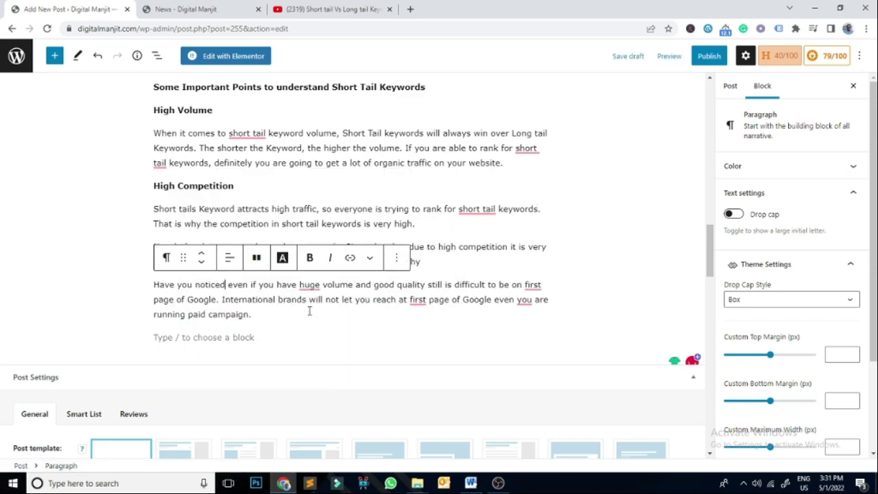
pyautogui.moveTo(309, 290)
pyautogui.click(320, 315)
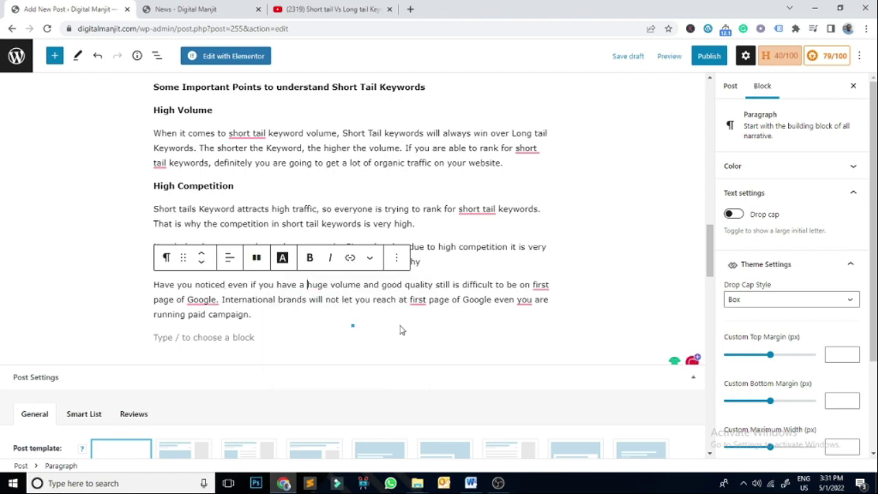
# In the last High Competition paragraph, apply both "the first" suggestions and "if you", and remove the flagged "at" after "reach" with its suggestion
pyautogui.moveTo(204, 301)
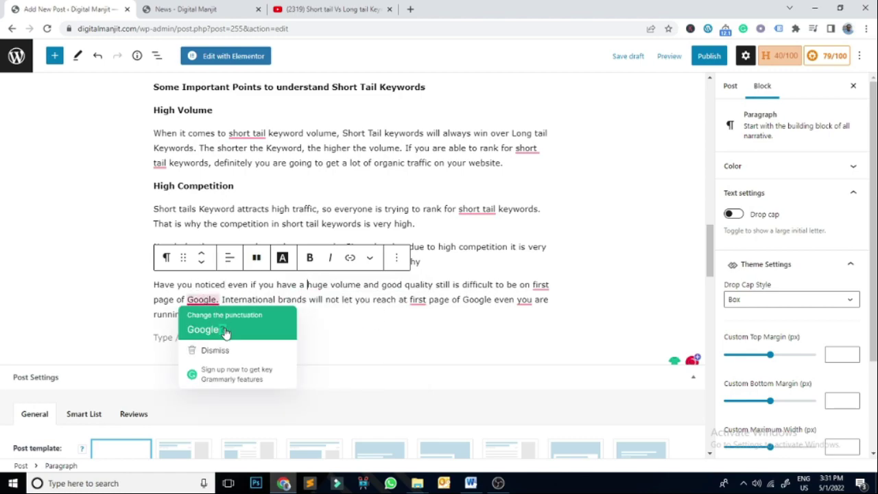
pyautogui.moveTo(540, 286)
pyautogui.click(546, 313)
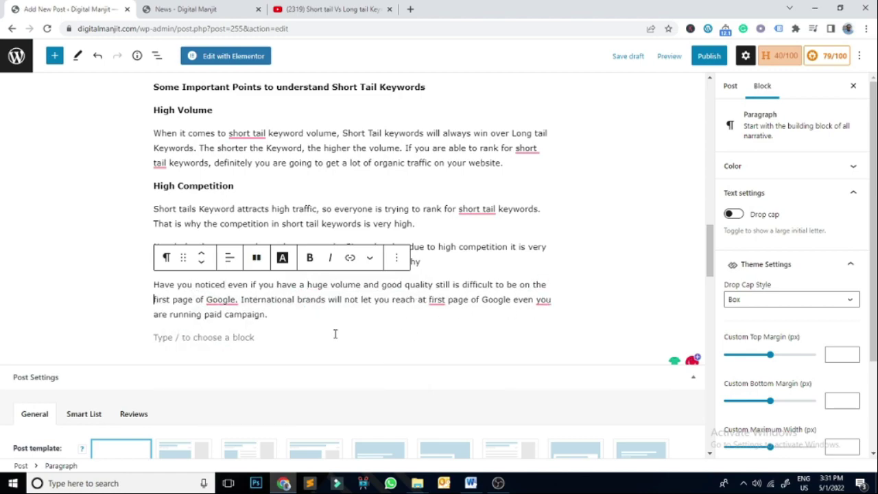
pyautogui.moveTo(453, 307)
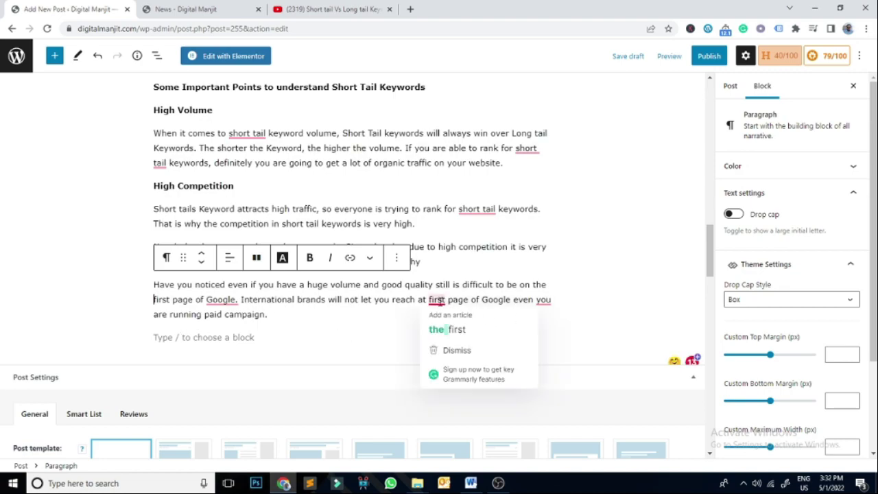
pyautogui.click(442, 327)
pyautogui.moveTo(157, 314)
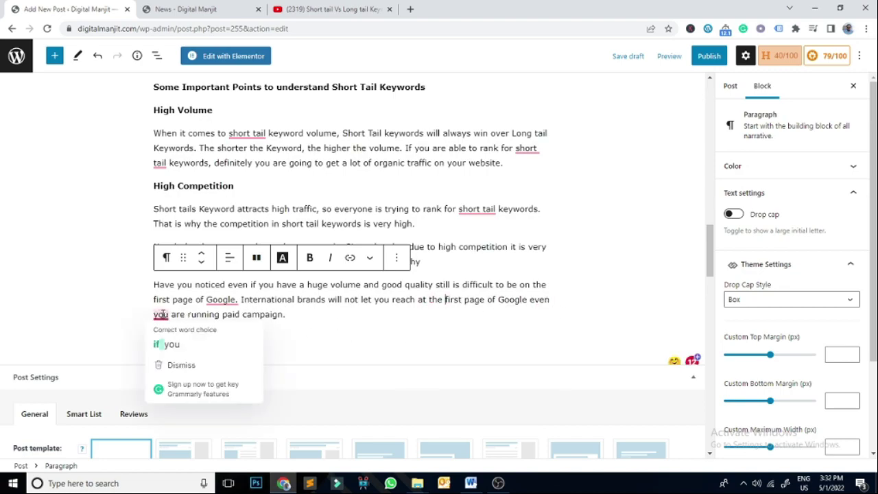
pyautogui.click(169, 343)
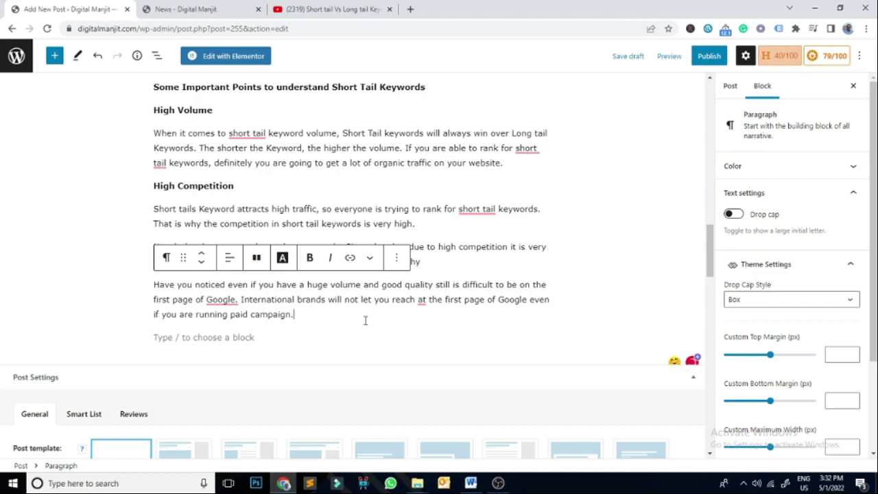
pyautogui.click(221, 334)
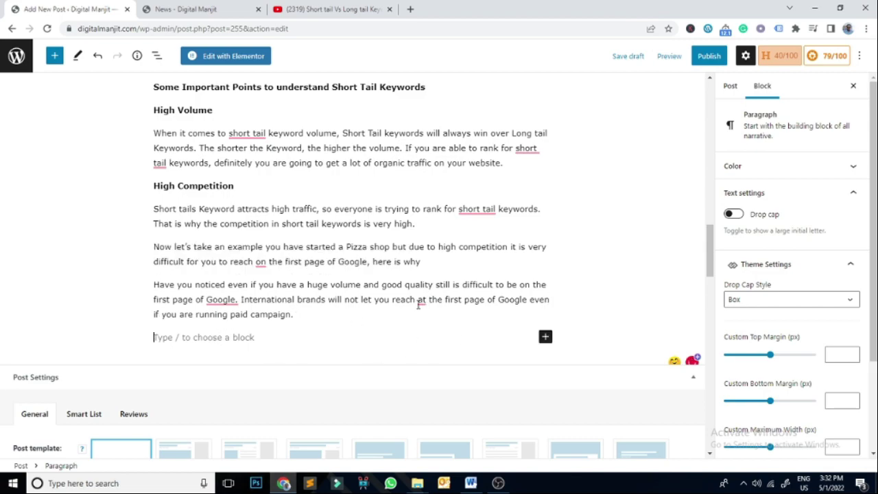
pyautogui.moveTo(419, 306)
pyautogui.click(422, 331)
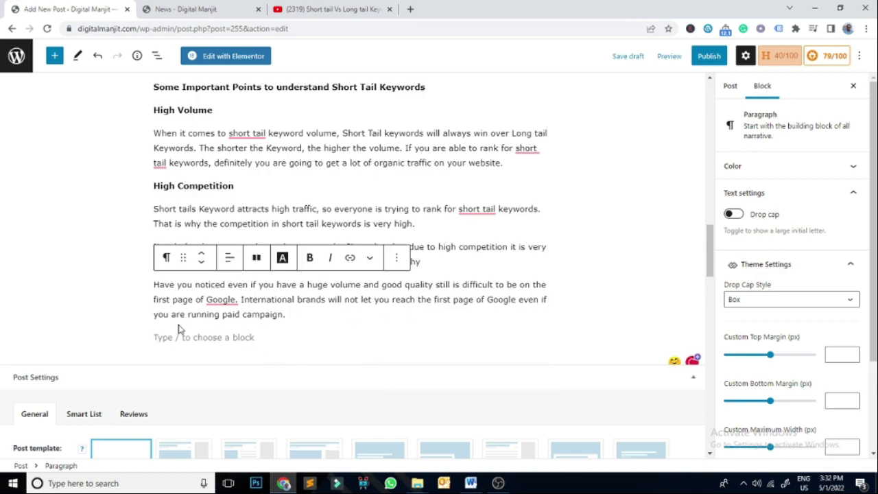
# Copy the "Low Focus" heading from the Word document and paste it at the end of the WordPress post
pyautogui.hotkey('alt', 'Tab')
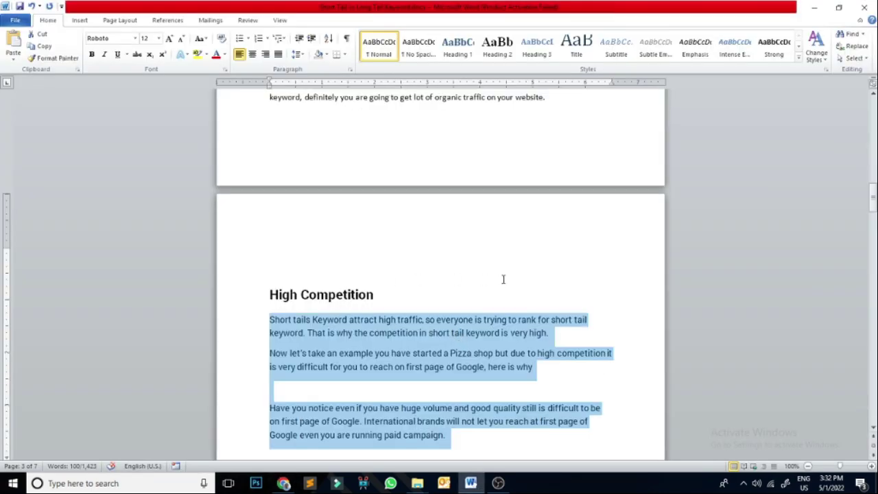
pyautogui.scroll(-3, 508, 285)
pyautogui.scroll(-2, 510, 287)
pyautogui.moveTo(276, 269); pyautogui.dragTo(338, 271)
pyautogui.hotkey('ctrl', 'c')
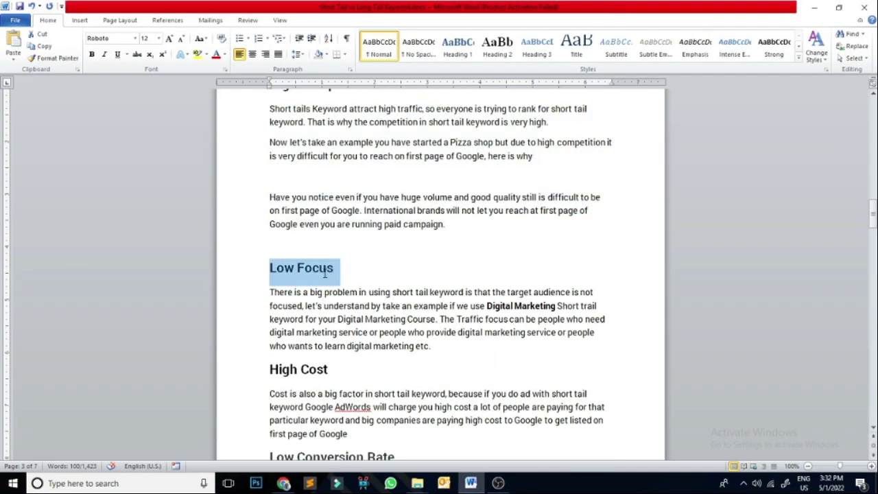
pyautogui.hotkey('alt', 'Tab')
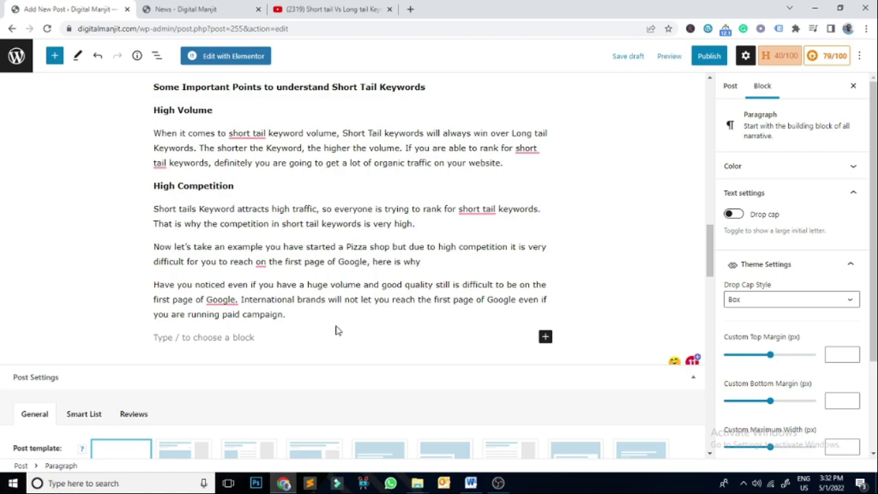
pyautogui.hotkey('ctrl', 'v')
# Copy the Low Focus paragraph from Word, paste it under its heading in the post and start a new block
pyautogui.hotkey('alt', 'Tab')
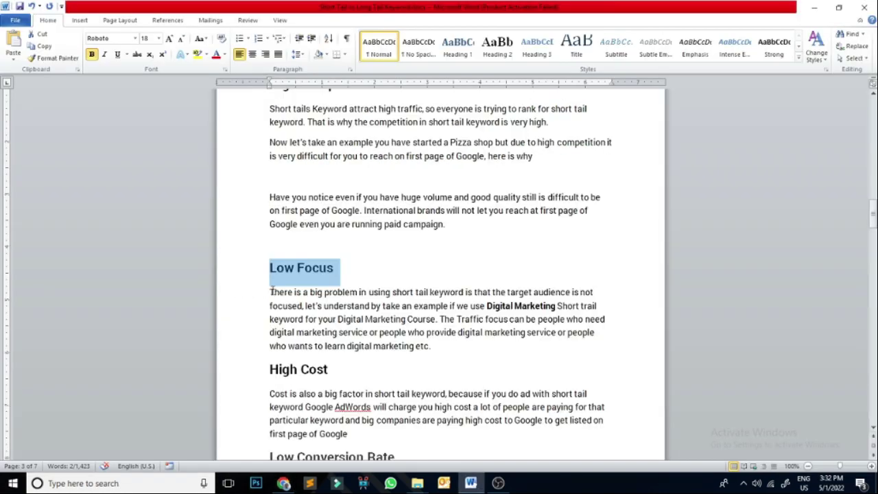
pyautogui.moveTo(272, 292); pyautogui.dragTo(435, 356)
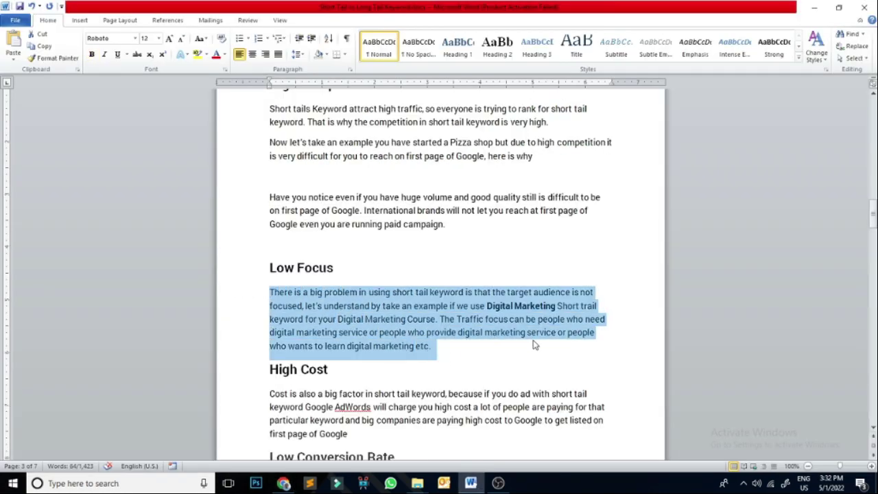
pyautogui.hotkey('ctrl', 'c')
pyautogui.hotkey('alt', 'Tab')
pyautogui.hotkey('ctrl', 'v')
pyautogui.press('Return')
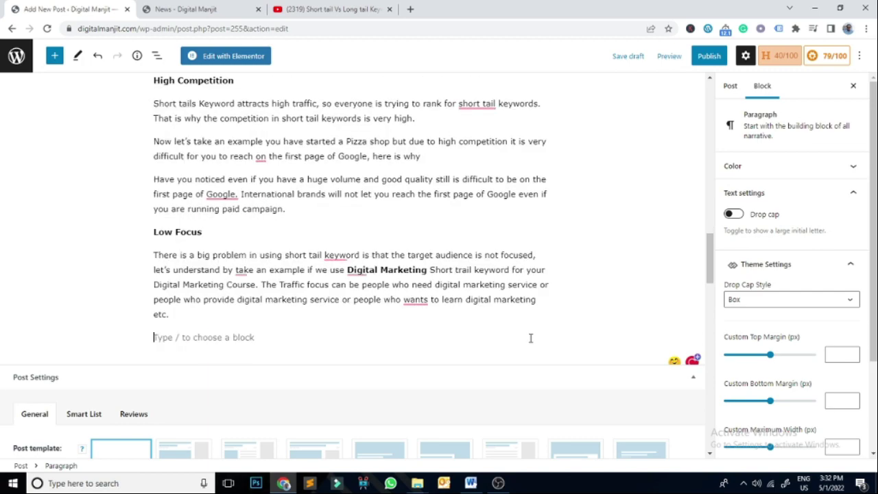
# Copy the "High Cost" heading from Word, paste it below the Low Focus paragraph and start a new block
pyautogui.hotkey('alt', 'Tab')
pyautogui.scroll(-2, 356, 280)
pyautogui.moveTo(270, 289); pyautogui.dragTo(337, 289)
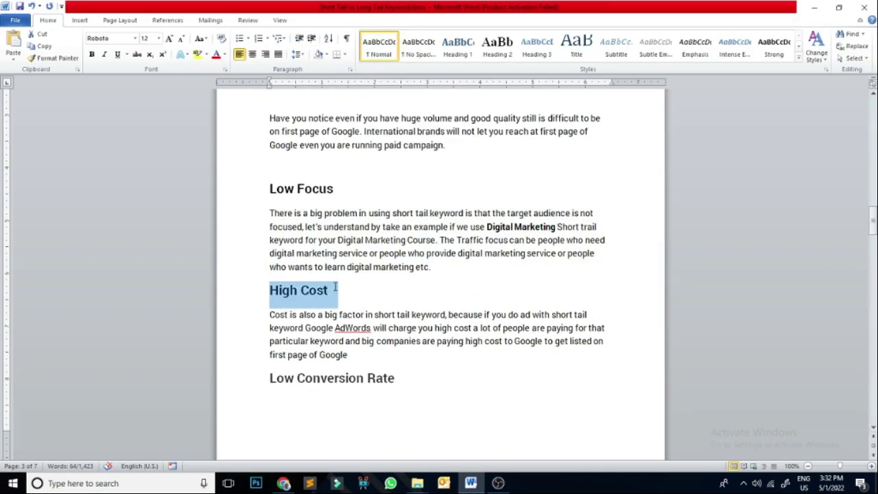
pyautogui.hotkey('ctrl', 'c')
pyautogui.hotkey('alt', 'Tab')
pyautogui.hotkey('ctrl', 'v')
pyautogui.press('Return')
# Copy the High Cost paragraph about Google AdWords from Word and paste it under its heading in the post
pyautogui.hotkey('alt', 'Tab')
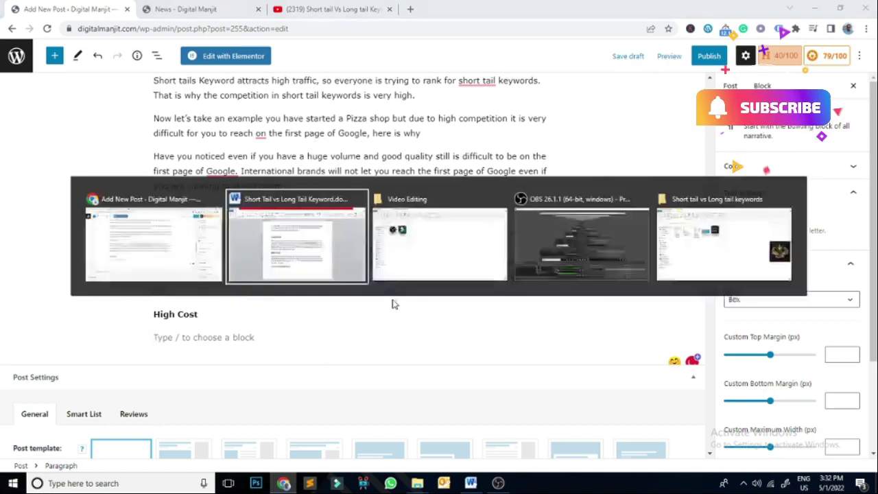
pyautogui.moveTo(271, 316); pyautogui.dragTo(428, 358)
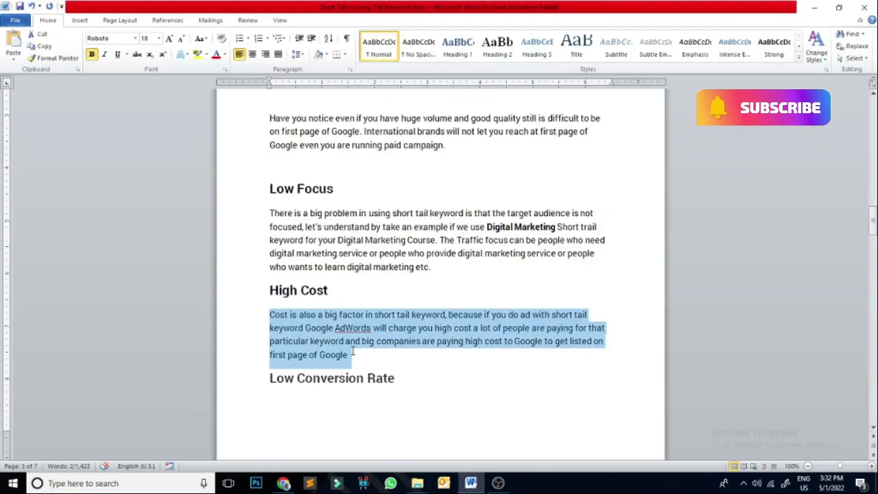
pyautogui.hotkey('ctrl', 'c')
pyautogui.hotkey('alt', 'Tab')
pyautogui.hotkey('ctrl', 'v')
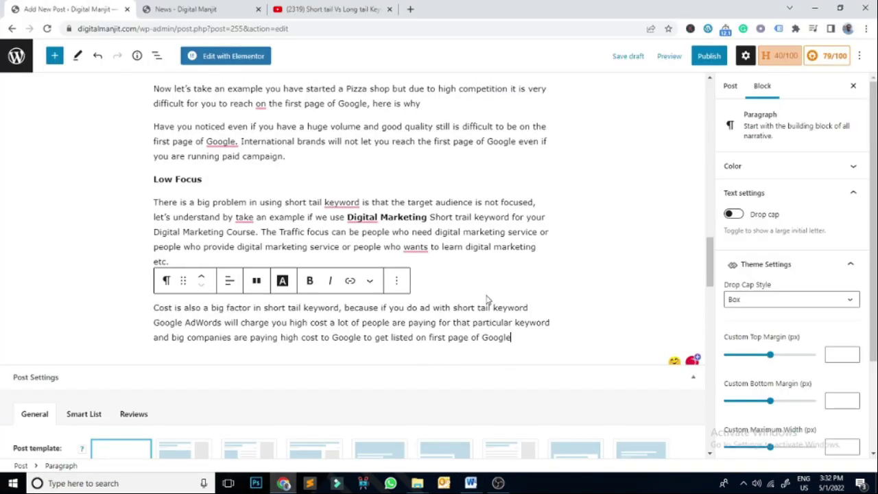
# Copy the "Low Conversion Rate" heading from Word and paste it into a new block below the High Cost paragraph
pyautogui.hotkey('alt', 'Tab')
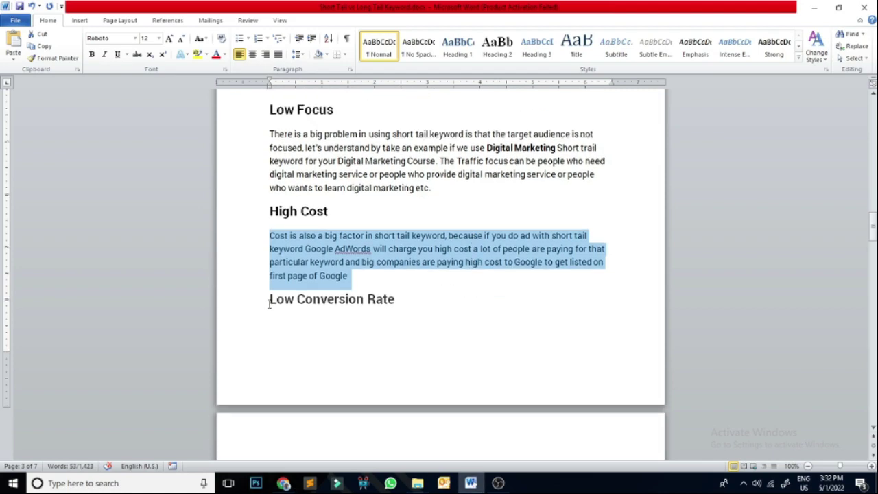
pyautogui.moveTo(269, 300); pyautogui.dragTo(395, 301)
pyautogui.hotkey('ctrl', 'c')
pyautogui.hotkey('alt', 'Tab')
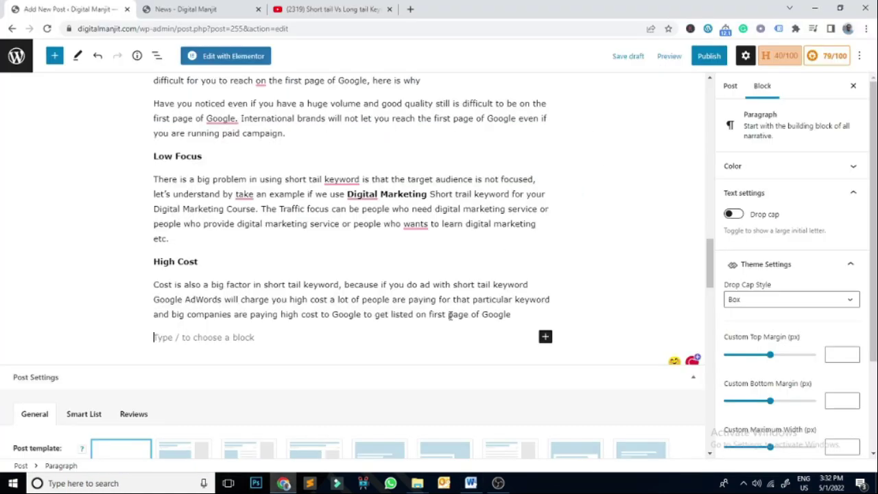
pyautogui.hotkey('ctrl', 'v')
# Copy the Low Conversion Rate paragraph from the next Word page and paste it under its heading in the post
pyautogui.hotkey('alt', 'Tab')
pyautogui.scroll(-4, 374, 303)
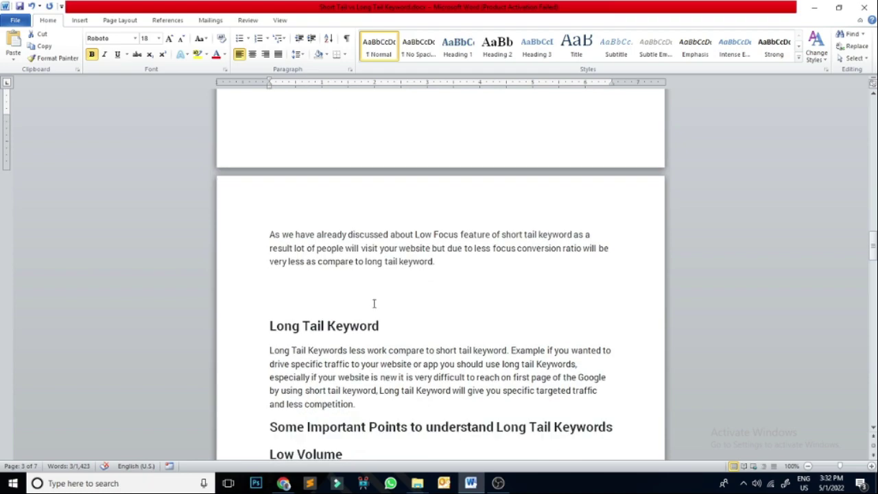
pyautogui.moveTo(267, 235); pyautogui.dragTo(459, 269)
pyautogui.hotkey('ctrl', 'c')
pyautogui.hotkey('alt', 'Tab')
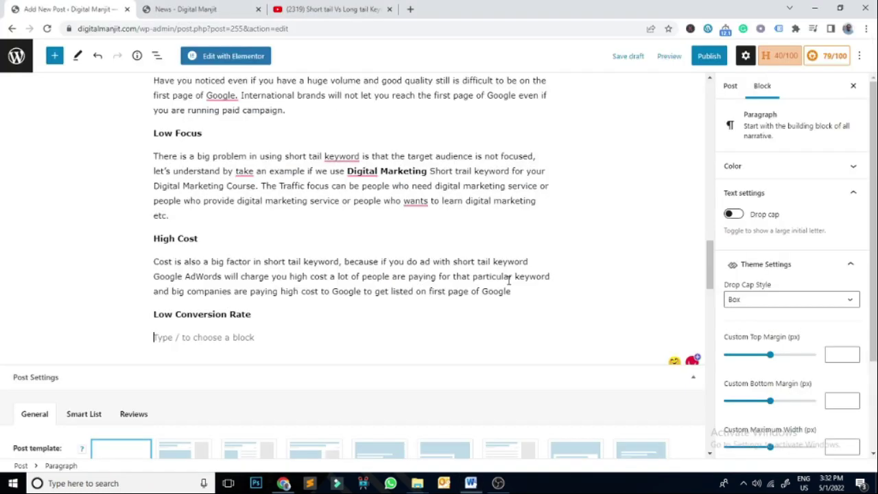
pyautogui.hotkey('ctrl', 'v')
# Copy the "Long Tail Keyword" heading from Word and paste it below the Low Conversion Rate paragraph in the post
pyautogui.hotkey('alt', 'Tab')
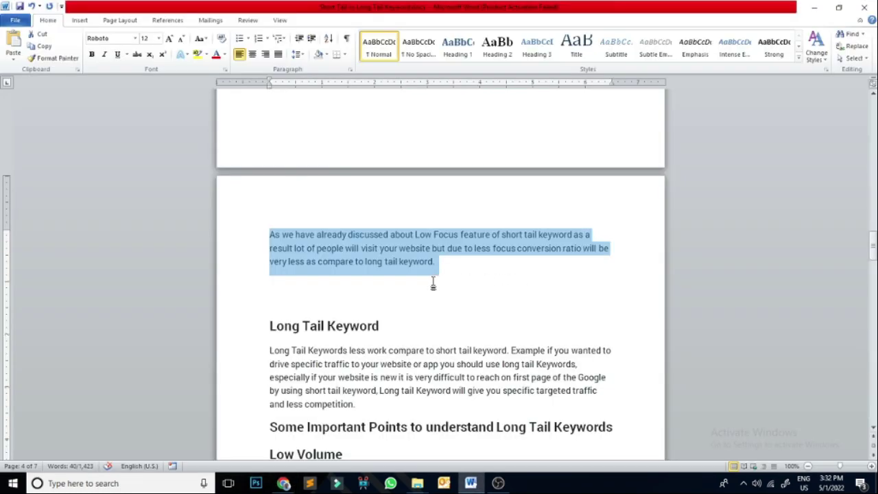
pyautogui.click(271, 247)
pyautogui.moveTo(271, 247); pyautogui.dragTo(388, 249)
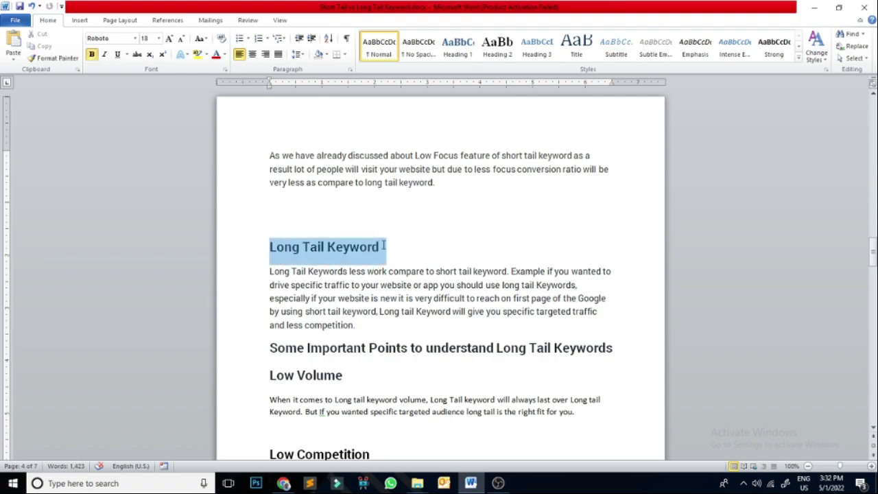
pyautogui.hotkey('ctrl', 'c')
pyautogui.hotkey('alt', 'Tab')
pyautogui.hotkey('ctrl', 'v')
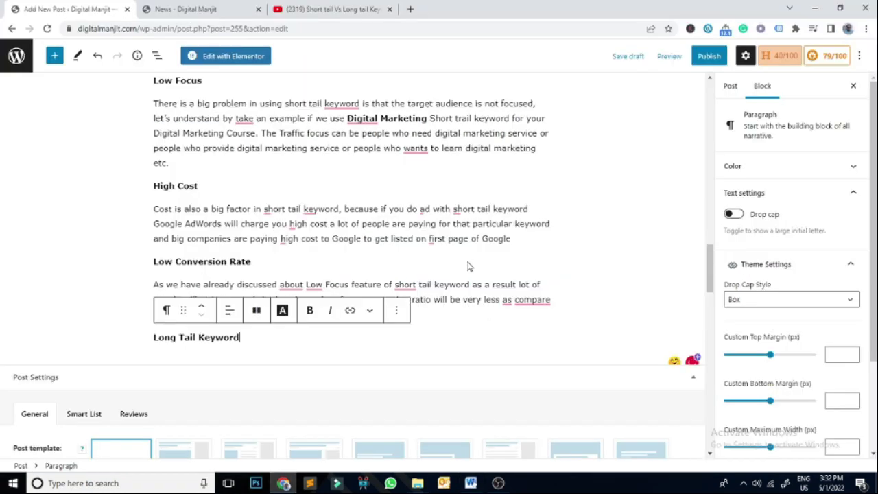
# Copy the Long Tail Keyword introduction paragraph from Word and paste it under its heading in the post
pyautogui.hotkey('alt', 'Tab')
pyautogui.moveTo(270, 273); pyautogui.dragTo(352, 328)
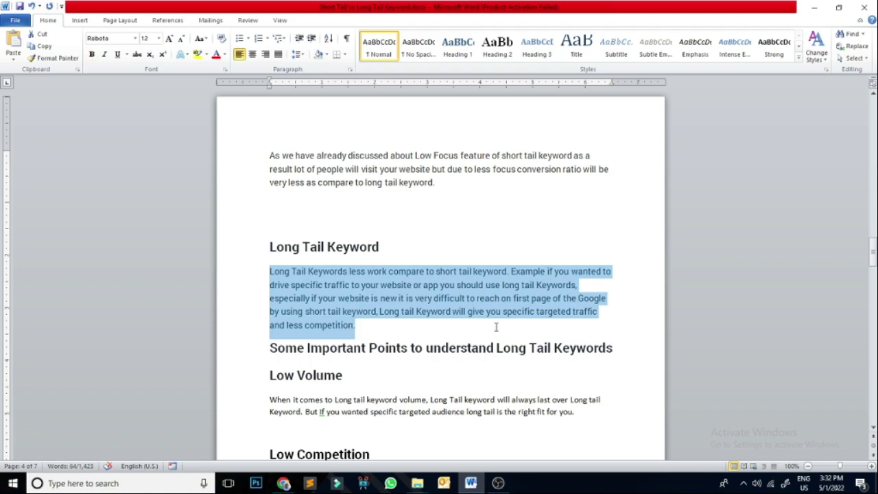
pyautogui.hotkey('ctrl', 'c')
pyautogui.hotkey('alt', 'Tab')
pyautogui.hotkey('ctrl', 'v')
# Copy the heading "Some Important Points to understand Long Tail Keywords" from Word and paste it at the end of the post
pyautogui.hotkey('alt', 'Tab')
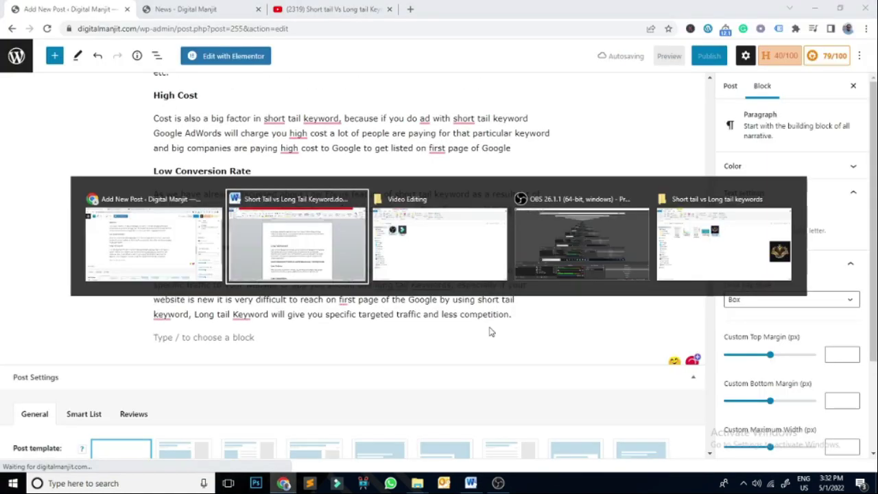
pyautogui.scroll(-1, 256, 269)
pyautogui.moveTo(266, 268); pyautogui.dragTo(617, 270)
pyautogui.hotkey('ctrl', 'c')
pyautogui.hotkey('alt', 'Tab')
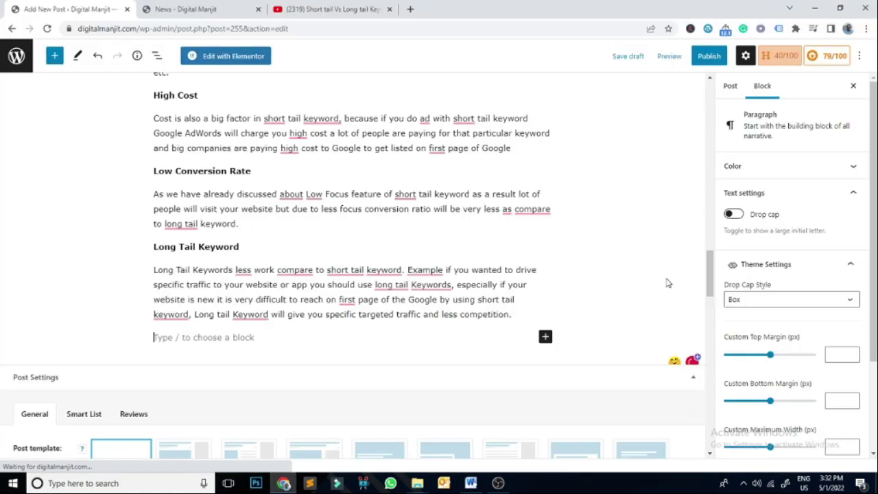
pyautogui.hotkey('ctrl', 'v')
# Copy the "Low Volume" heading from Word and paste it below the Important Points heading for long tail keywords
pyautogui.hotkey('alt', 'Tab')
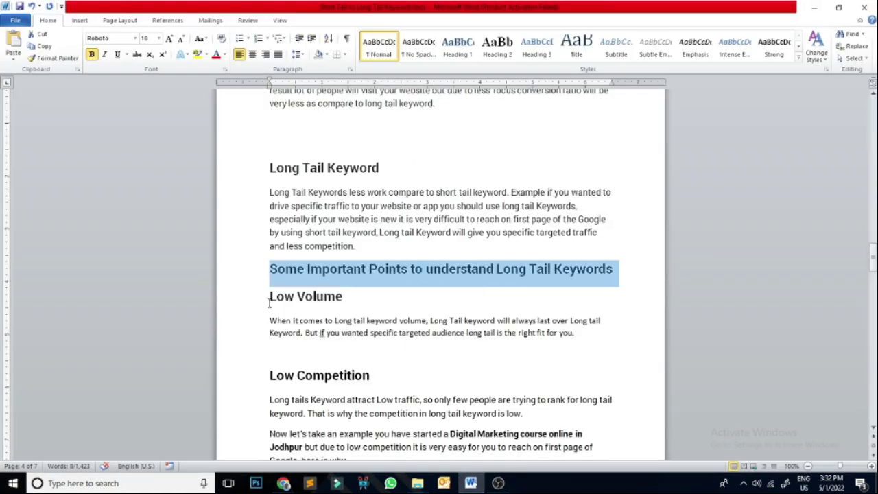
pyautogui.moveTo(270, 301); pyautogui.dragTo(349, 299)
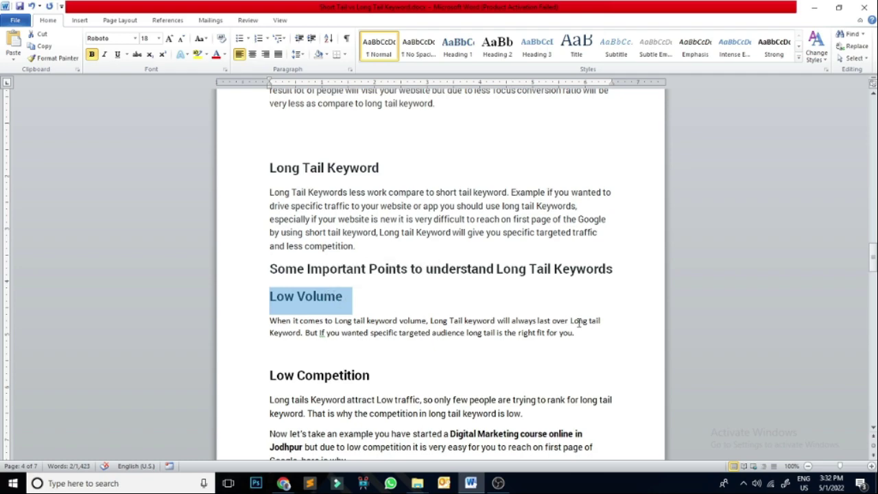
pyautogui.hotkey('ctrl', 'c')
pyautogui.hotkey('alt', 'Tab')
pyautogui.hotkey('ctrl', 'v')
# Copy the Low Volume paragraph from Word, paste it under its heading in the post and start a new block
pyautogui.hotkey('alt', 'Tab')
pyautogui.moveTo(268, 320); pyautogui.dragTo(582, 335)
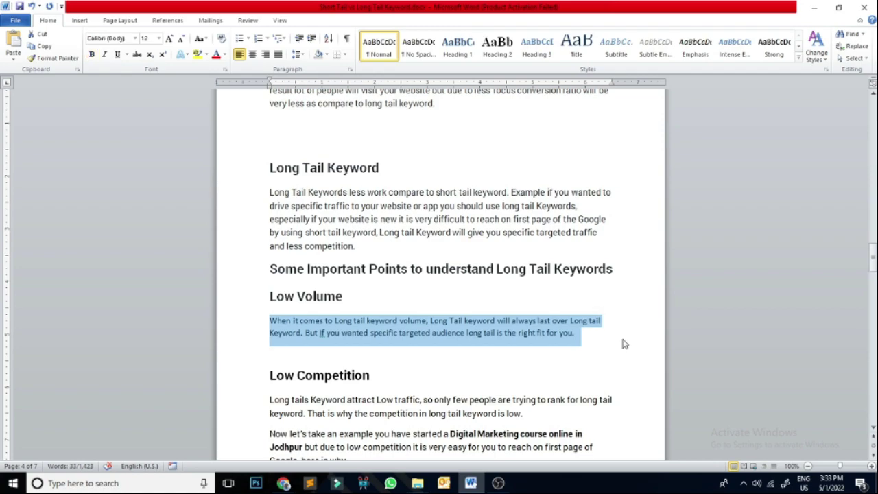
pyautogui.hotkey('ctrl', 'c')
pyautogui.hotkey('alt', 'Tab')
pyautogui.hotkey('ctrl', 'v')
pyautogui.press('Return')
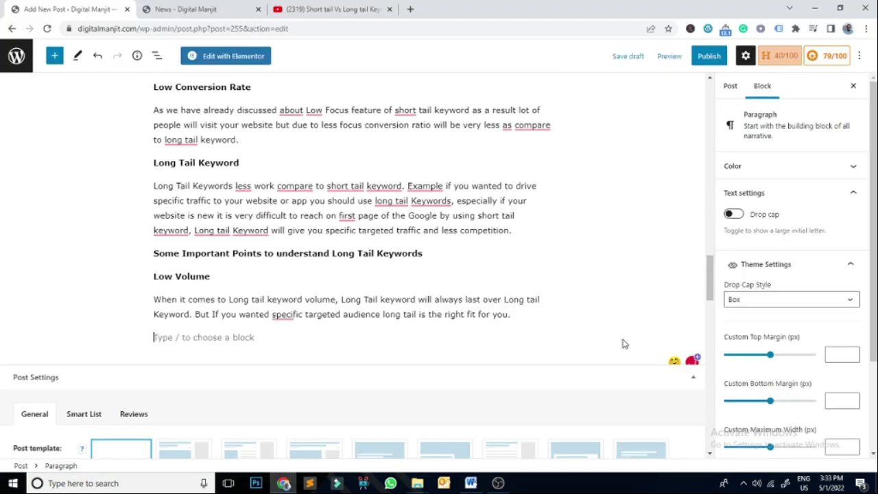
# Copy the "Low Competition" heading from Word and paste it below the Low Volume paragraph in the post
pyautogui.hotkey('alt', 'Tab')
pyautogui.scroll(-3, 573, 343)
pyautogui.moveTo(270, 295); pyautogui.dragTo(377, 297)
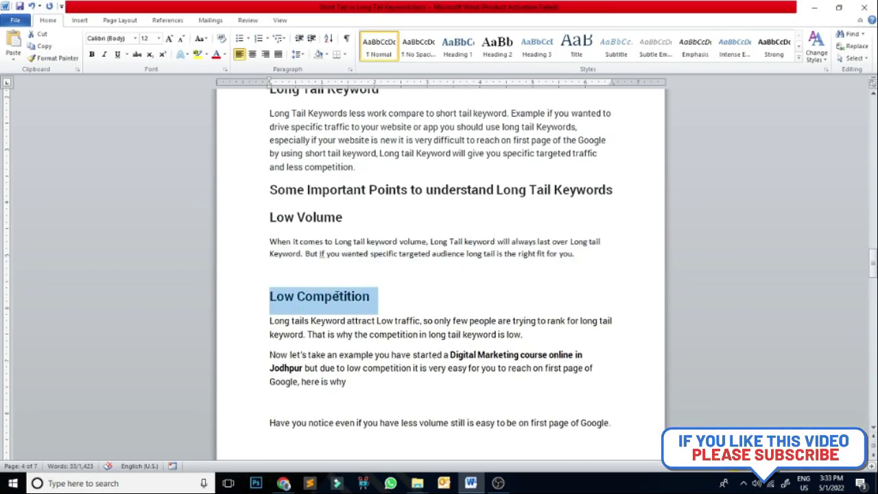
pyautogui.hotkey('ctrl', 'c')
pyautogui.hotkey('alt', 'Tab')
pyautogui.hotkey('ctrl', 'v')
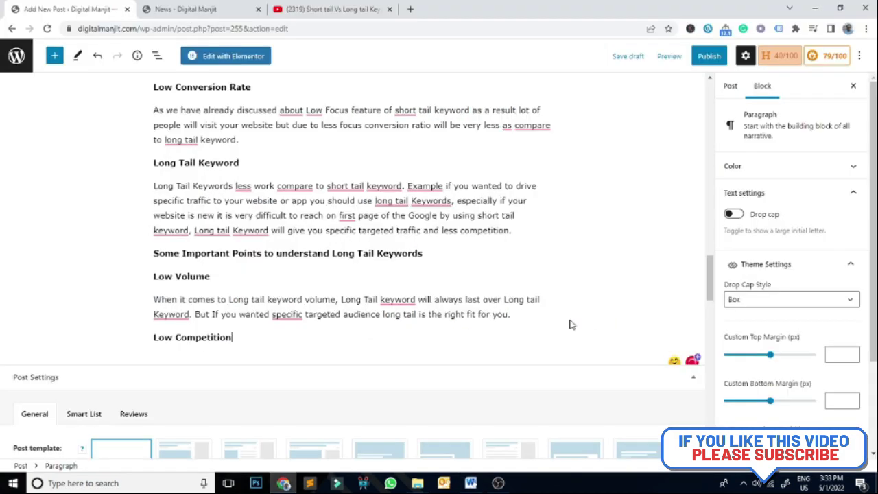
# Copy the three Low Competition paragraphs from Word, paste them under their heading in the post and start a new block
pyautogui.hotkey('alt', 'Tab')
pyautogui.scroll(-1, 368, 326)
pyautogui.moveTo(266, 297); pyautogui.dragTo(644, 396)
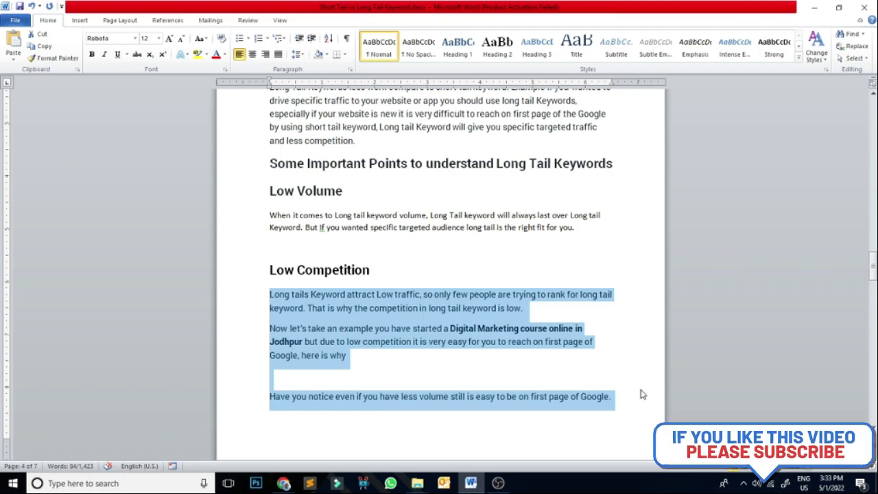
pyautogui.hotkey('ctrl', 'c')
pyautogui.hotkey('alt', 'Tab')
pyautogui.hotkey('ctrl', 'v')
pyautogui.press('Return')
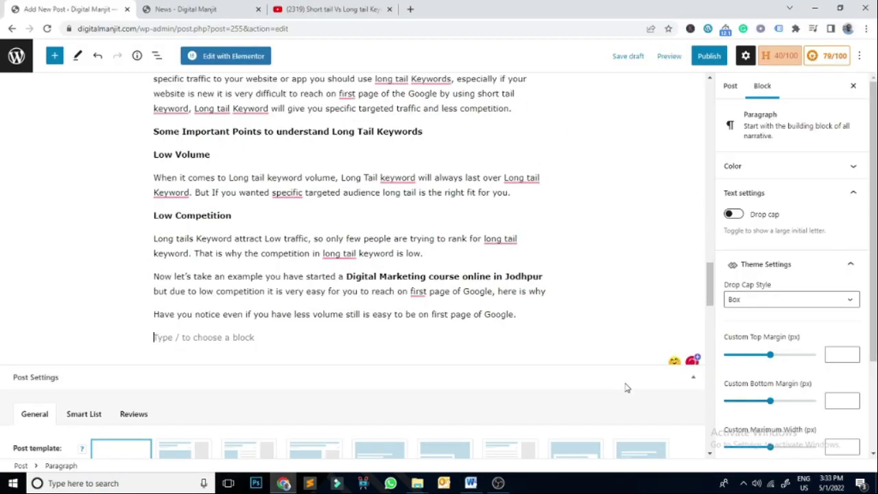
# Copy the "High Focus" heading from Word, paste it below the Low Competition paragraphs in the post and start a new block
pyautogui.hotkey('alt', 'Tab')
pyautogui.scroll(-7, 487, 357)
pyautogui.scroll(-1, 491, 347)
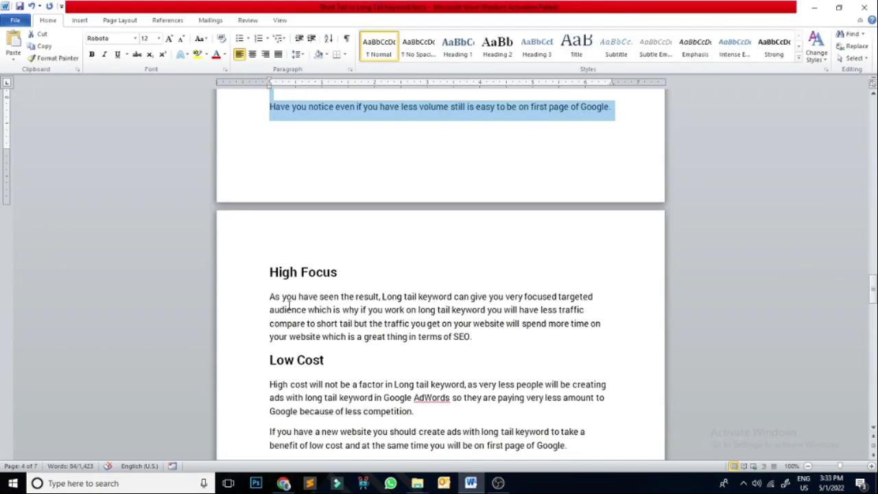
pyautogui.moveTo(269, 272); pyautogui.dragTo(363, 280)
pyautogui.hotkey('ctrl', 'c')
pyautogui.hotkey('alt', 'Tab')
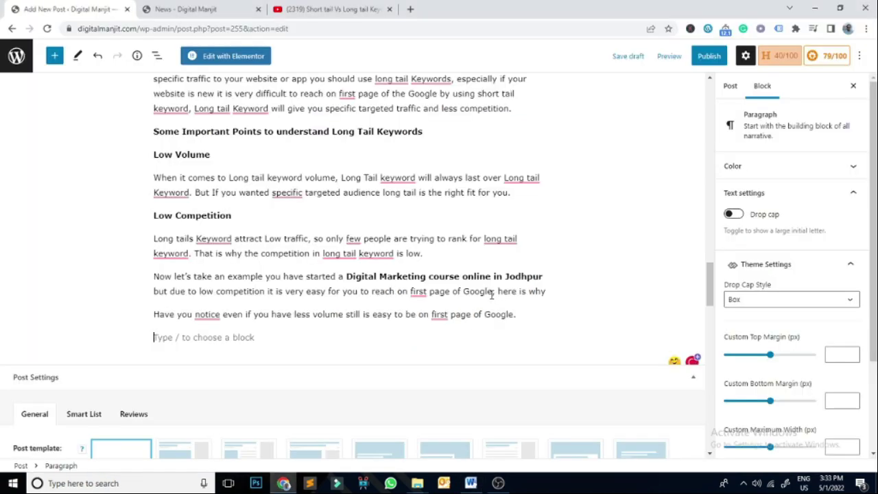
pyautogui.hotkey('ctrl', 'v')
pyautogui.press('Return')
# Copy the High Focus paragraph from Word, paste it under its heading in the post and start a new block
pyautogui.hotkey('alt', 'Tab')
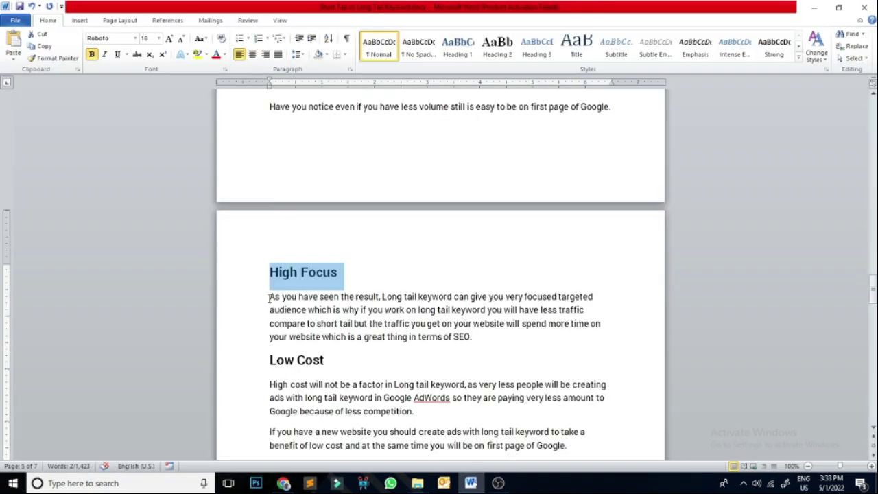
pyautogui.moveTo(270, 296); pyautogui.dragTo(472, 337)
pyautogui.hotkey('ctrl', 'c')
pyautogui.hotkey('alt', 'Tab')
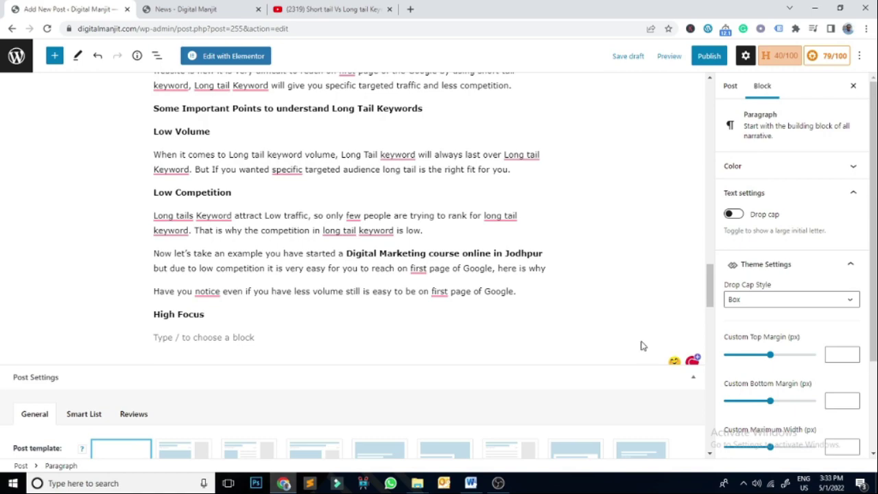
pyautogui.hotkey('ctrl', 'v')
pyautogui.press('Return')
# Copy the "Low Cost" heading from Word and paste it below the High Focus paragraph in the post
pyautogui.hotkey('alt', 'Tab')
pyautogui.scroll(-3, 369, 368)
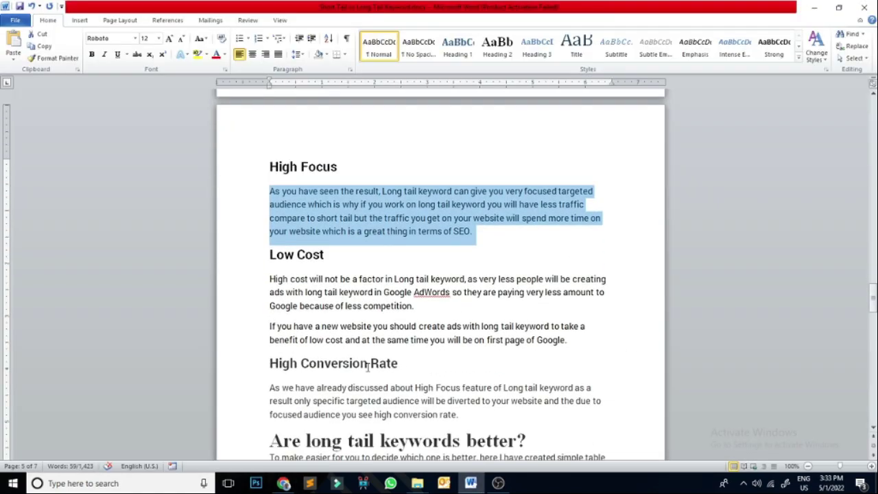
pyautogui.moveTo(265, 257); pyautogui.dragTo(323, 257)
pyautogui.hotkey('alt', 'Tab')
pyautogui.hotkey('ctrl', 'v')
# Copy the two Low Cost paragraphs from Word and paste them under their heading in the post
pyautogui.hotkey('alt', 'Tab')
pyautogui.moveTo(270, 278); pyautogui.dragTo(567, 340)
pyautogui.hotkey('ctrl', 'c')
pyautogui.hotkey('alt', 'Tab')
pyautogui.hotkey('ctrl', 'v')
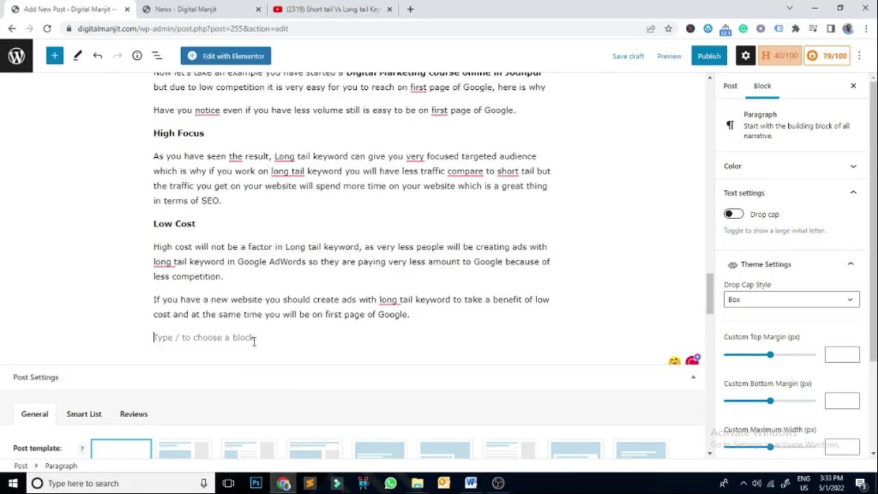
# Transfer the High Conversion Rate heading and paragraph plus the "Are long tail keywords better?" heading from Word to the end of the post
pyautogui.hotkey('alt', 'Tab')
pyautogui.moveTo(270, 280); pyautogui.dragTo(494, 310)
pyautogui.hotkey('ctrl', 'c')
pyautogui.hotkey('alt', 'Tab')
pyautogui.hotkey('ctrl', 'v')
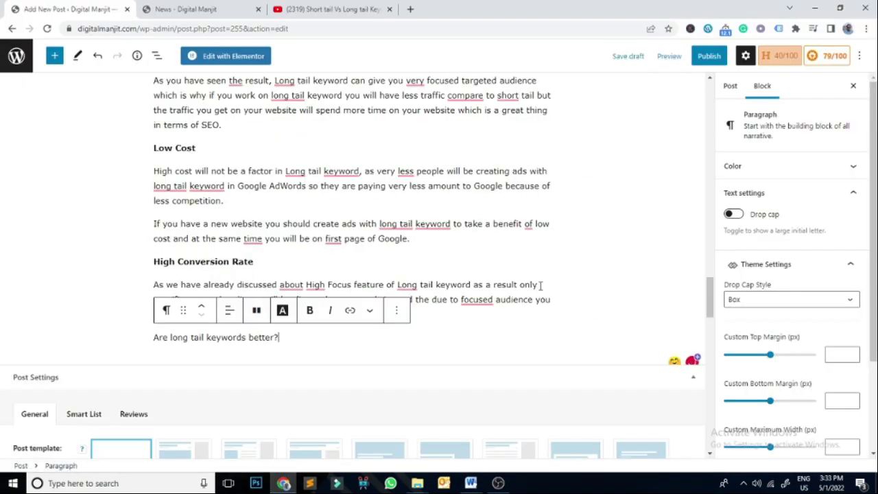
# Copy the table introduction paragraph from Word, paste it below "Are long tail keywords better?" and start a new block
pyautogui.hotkey('alt', 'Tab')
pyautogui.hotkey('ctrl', 'c')
pyautogui.hotkey('alt', 'Tab')
pyautogui.click(510, 335)
pyautogui.hotkey('ctrl', 'v')
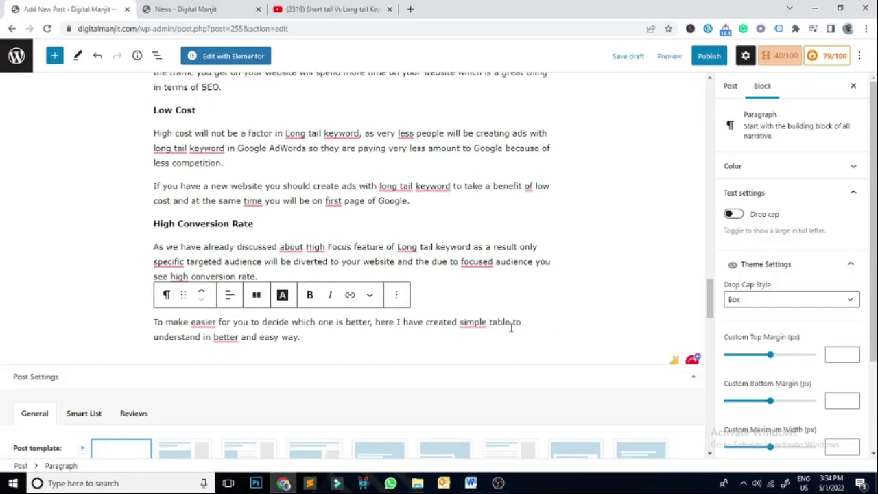
pyautogui.press('Return')
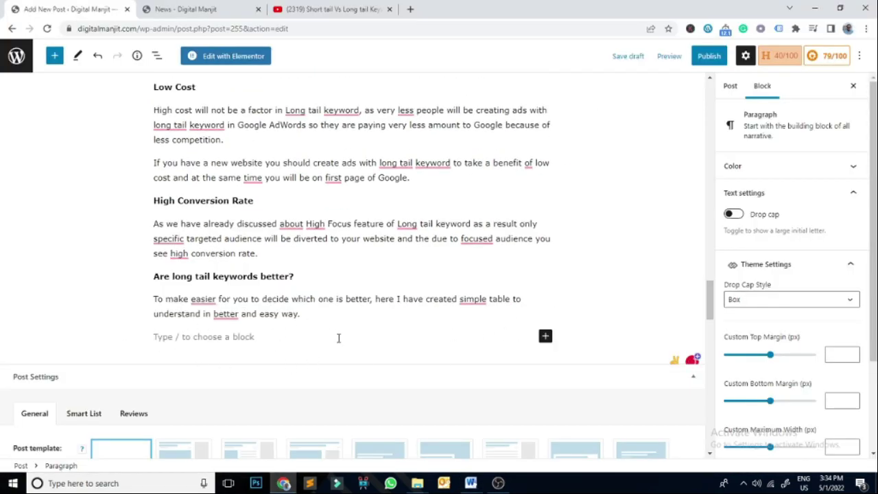
# Check the comparison table in Word, then insert a Table block below the introduction paragraph in the post
pyautogui.hotkey('alt', 'Tab')
pyautogui.hotkey('alt', 'Tab')
pyautogui.click(545, 336)
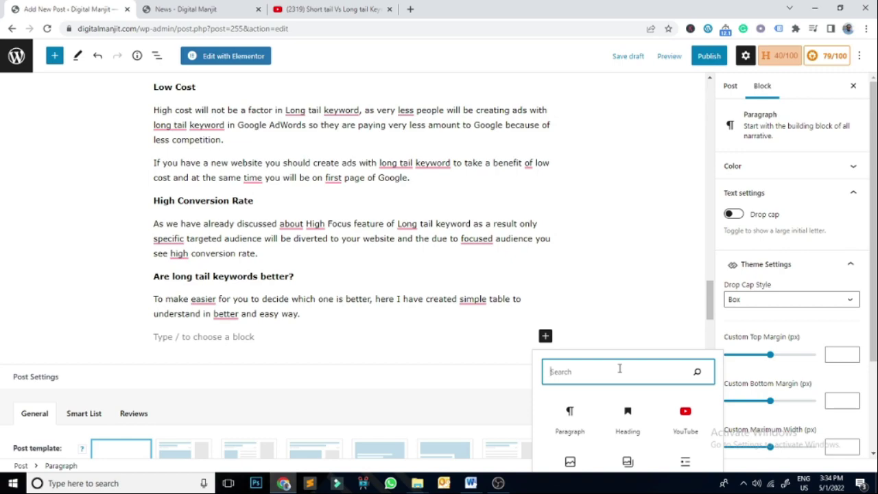
pyautogui.write('tabnle')
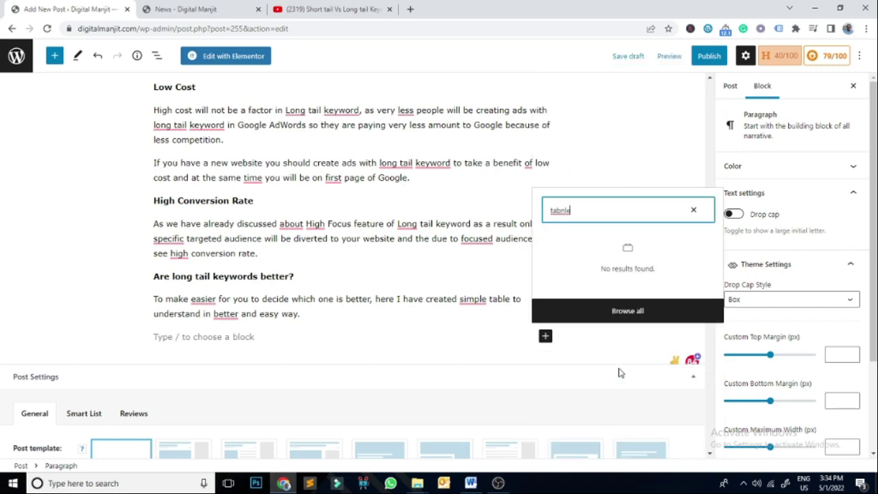
pyautogui.press('BackSpace')
pyautogui.press('BackSpace')
pyautogui.press('BackSpace')
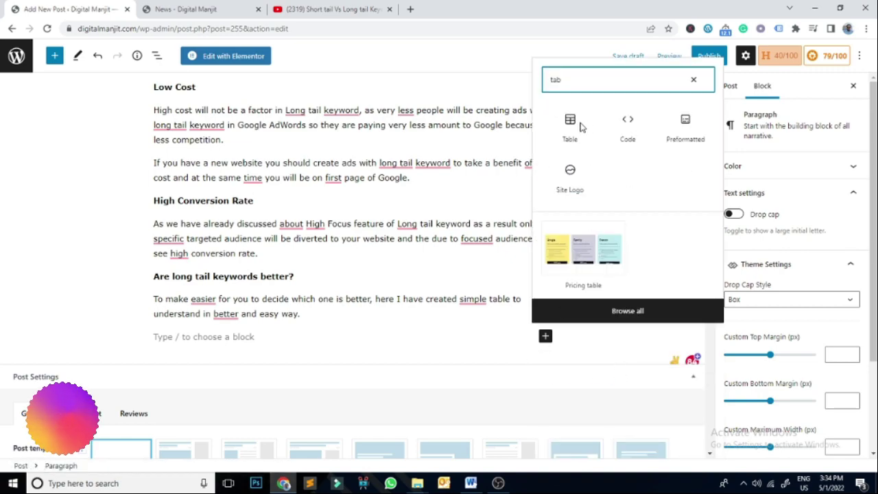
pyautogui.click(570, 128)
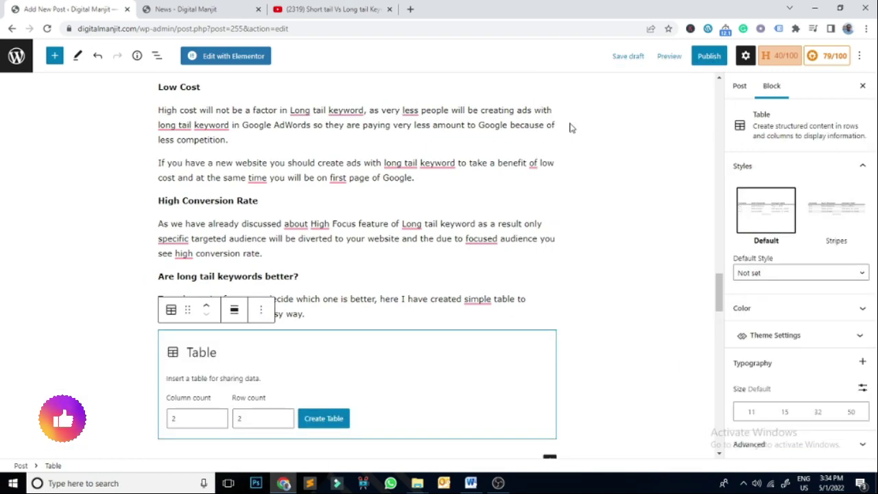
# Create the table with 3 columns and 3 rows
pyautogui.scroll(-3, 412, 274)
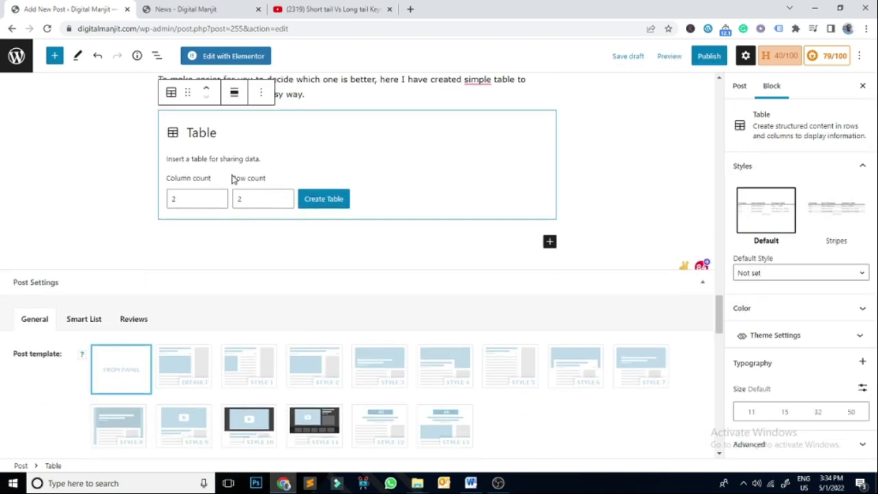
pyautogui.click(220, 197)
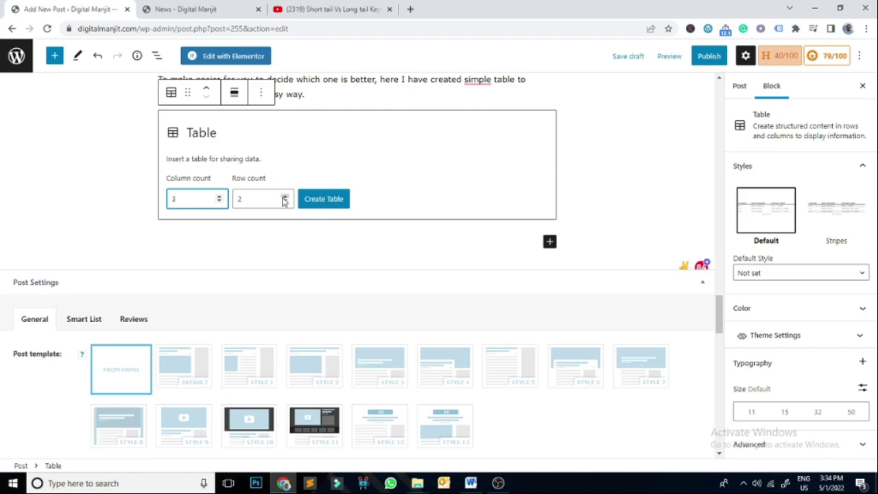
pyautogui.click(284, 199)
pyautogui.click(324, 198)
pyautogui.scroll(2, 330, 260)
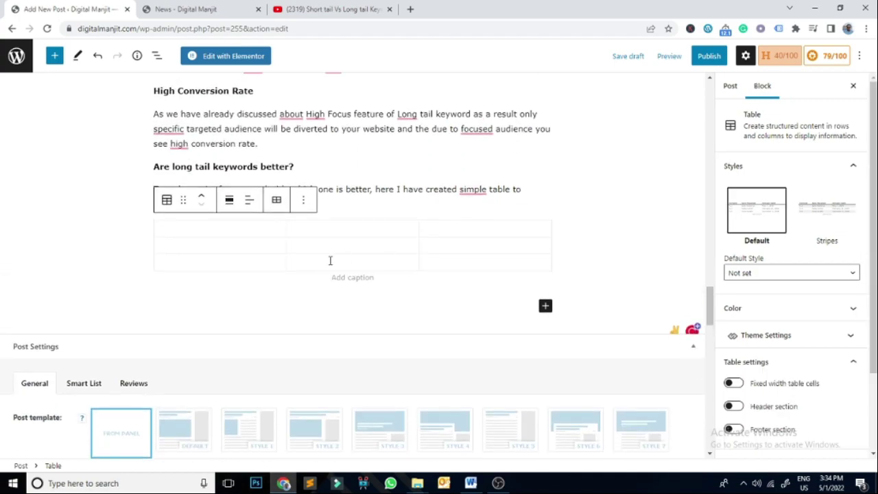
# Enter "Short Tail" and "Long Tail" as headings in the second and third cells of the table's first row
pyautogui.click(337, 230)
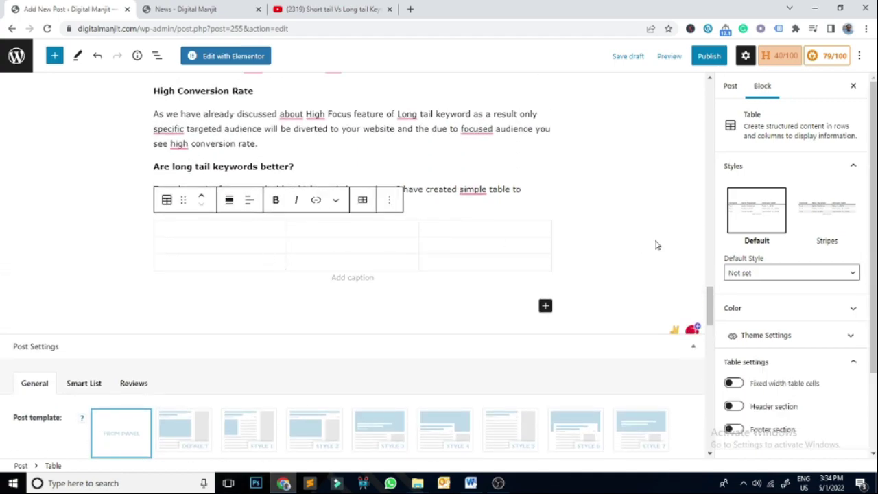
pyautogui.write('Short ')
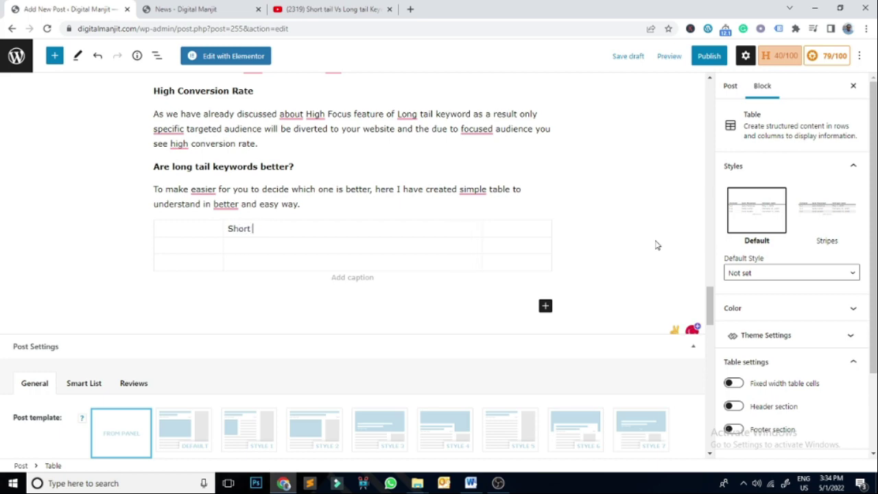
pyautogui.write('Tail')
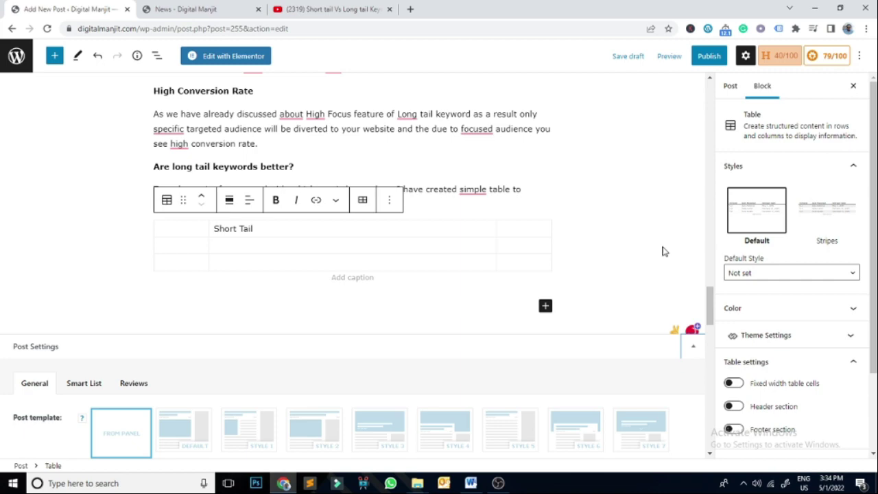
pyautogui.click(528, 229)
pyautogui.write('Lo')
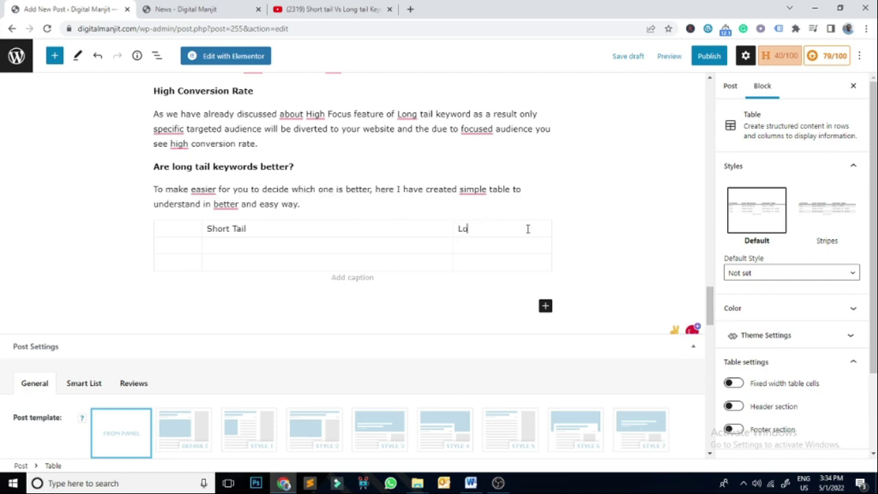
pyautogui.write('ng Tail')
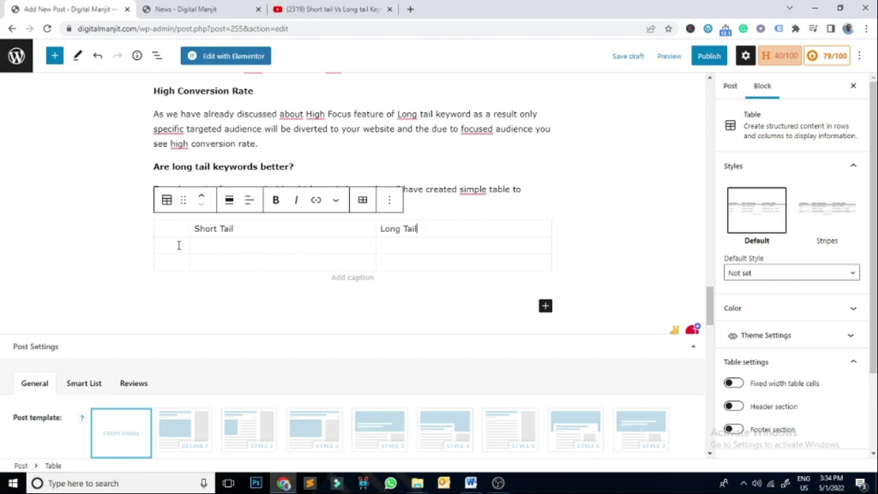
# Copy the labels "Volume" and "Competition" from Word into the first column of the table's second and third rows
pyautogui.hotkey('alt', 'Tab')
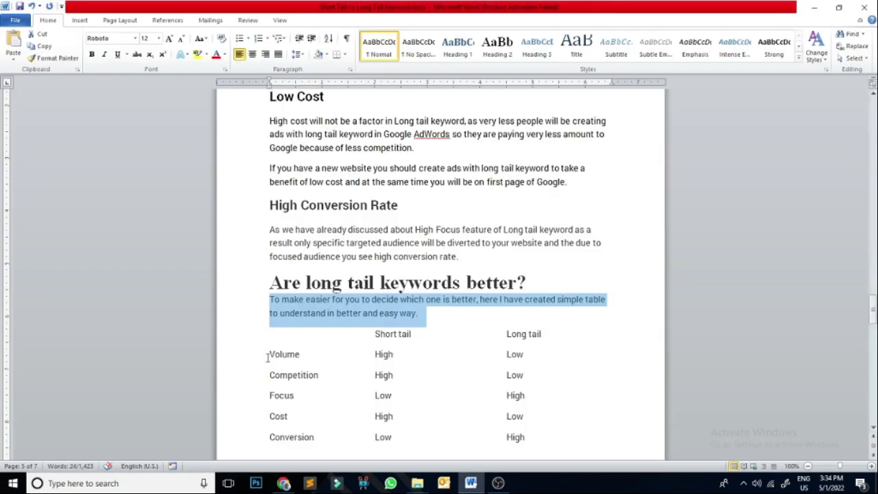
pyautogui.moveTo(266, 357); pyautogui.dragTo(302, 357)
pyautogui.hotkey('alt', 'Tab')
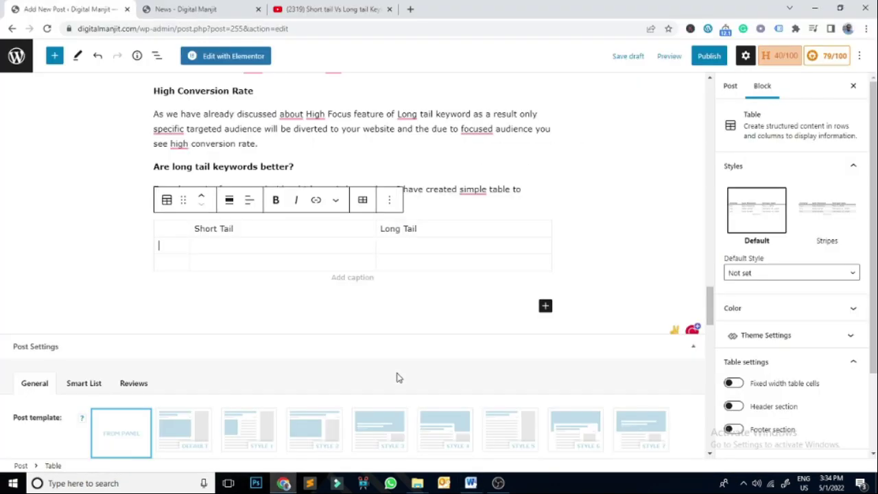
pyautogui.hotkey('ctrl', 'v')
pyautogui.hotkey('alt', 'Tab')
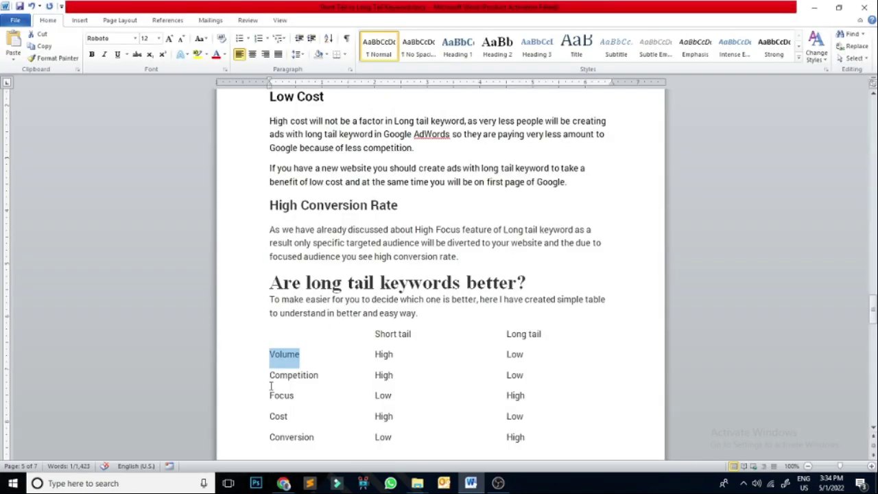
pyautogui.moveTo(269, 374); pyautogui.dragTo(319, 372)
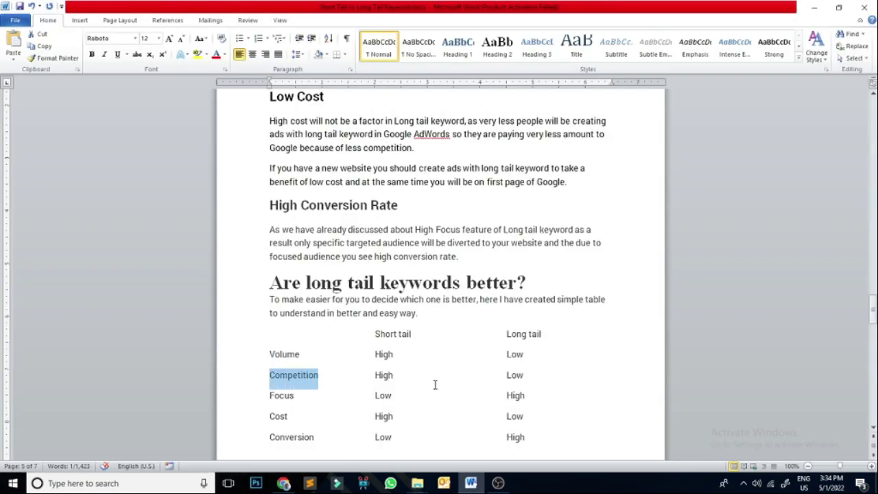
pyautogui.hotkey('alt', 'Tab')
pyautogui.hotkey('ctrl', 'v')
# Copy "Focus" from Word, insert a table row after Competition and paste it as the new row's label
pyautogui.hotkey('alt', 'Tab')
pyautogui.moveTo(269, 396); pyautogui.dragTo(318, 398)
pyautogui.hotkey('alt', 'Tab')
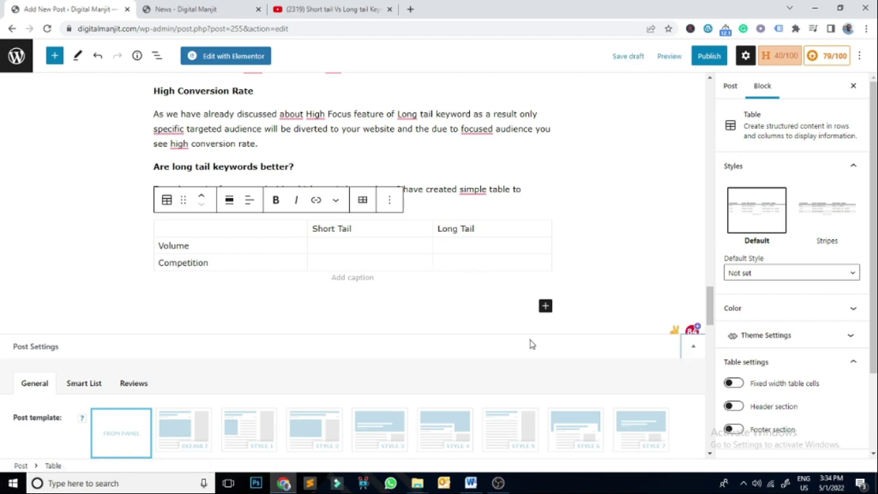
pyautogui.click(453, 264)
pyautogui.press('Return')
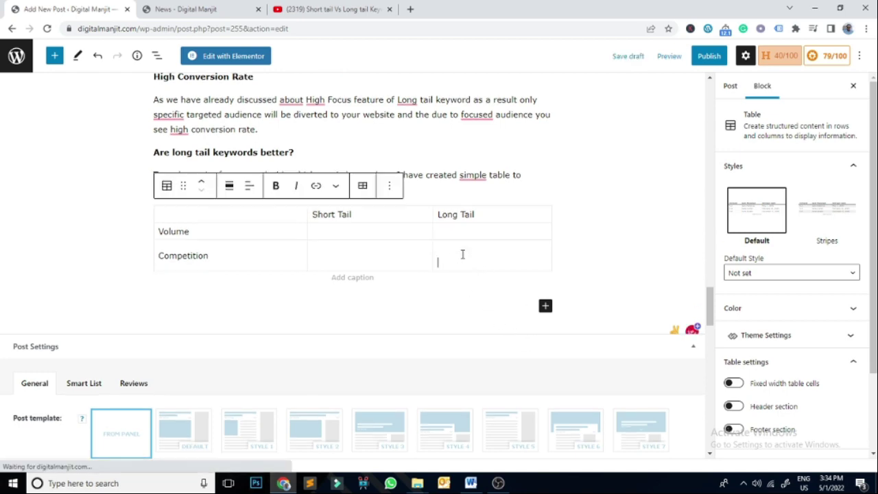
pyautogui.press('BackSpace')
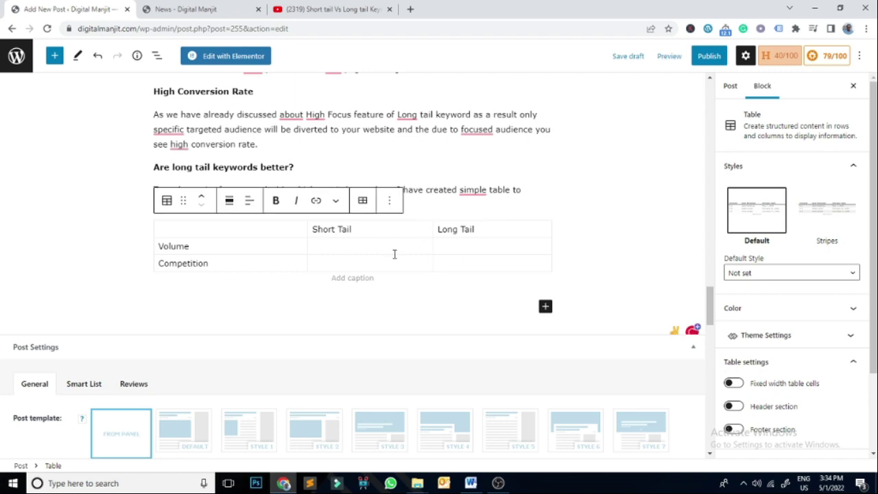
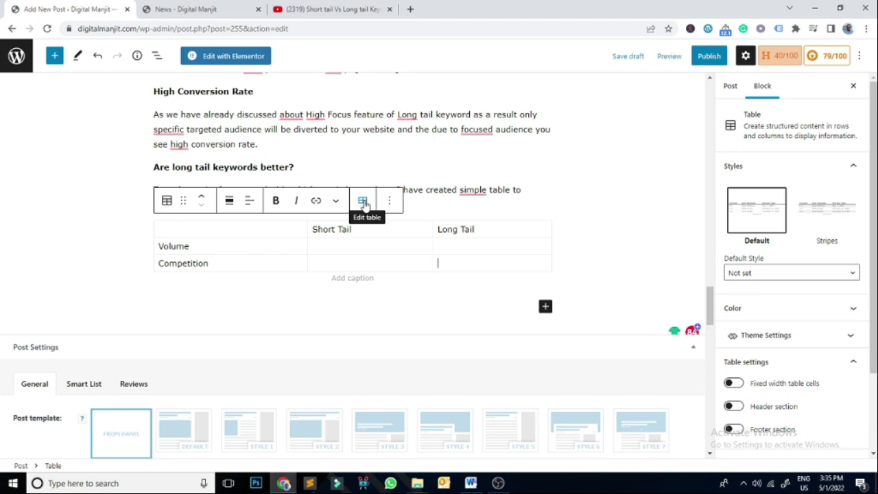
pyautogui.click(363, 201)
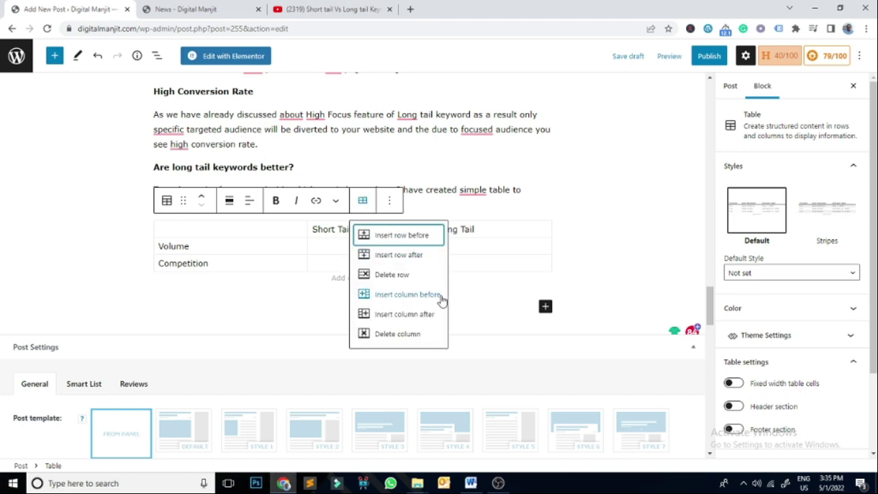
pyautogui.click(398, 254)
pyautogui.click(257, 276)
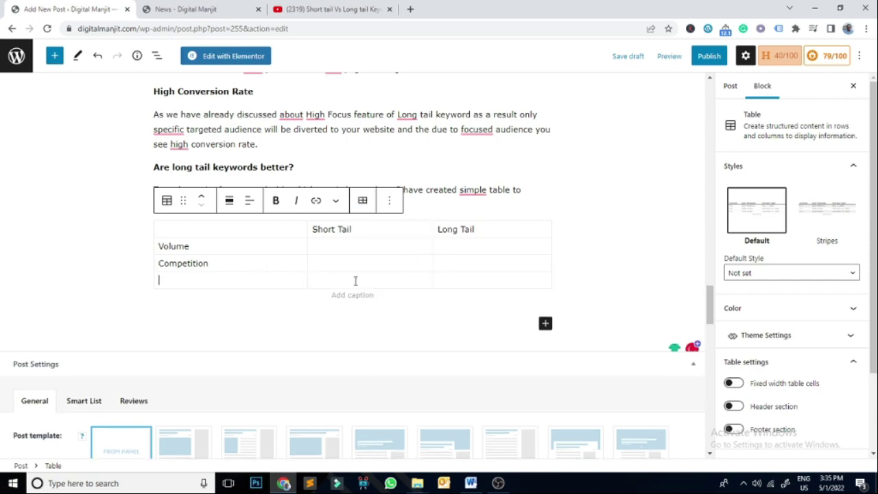
# Copy "Cost" from Word, insert a table row after Focus and paste it as the new row's label
pyautogui.hotkey('alt', 'Tab')
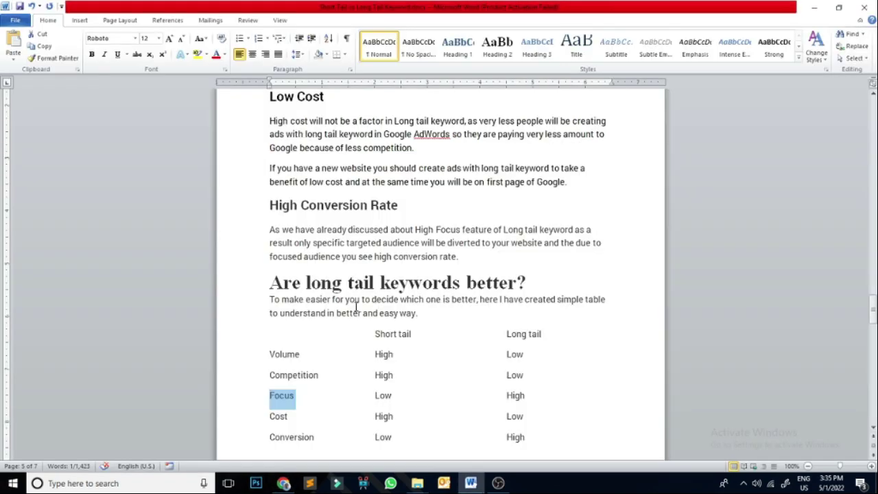
pyautogui.moveTo(293, 424); pyautogui.dragTo(263, 414)
pyautogui.hotkey('alt', 'Tab')
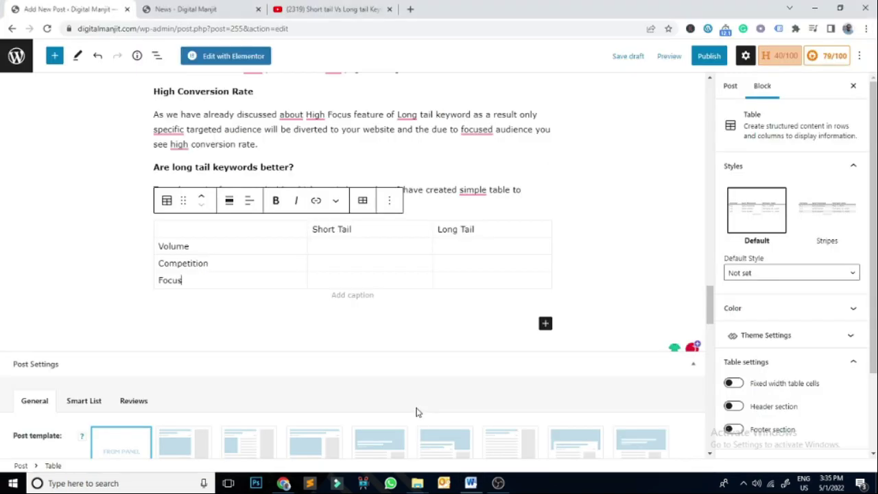
pyautogui.click(362, 199)
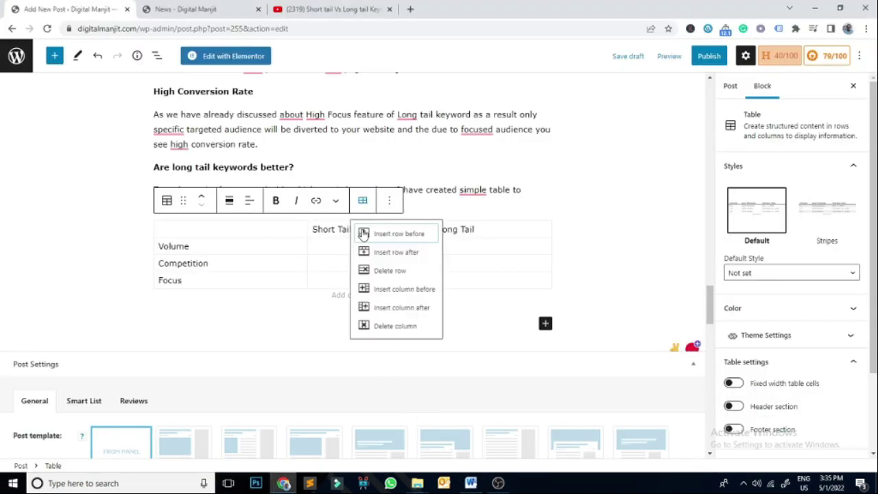
pyautogui.click(400, 254)
pyautogui.click(216, 301)
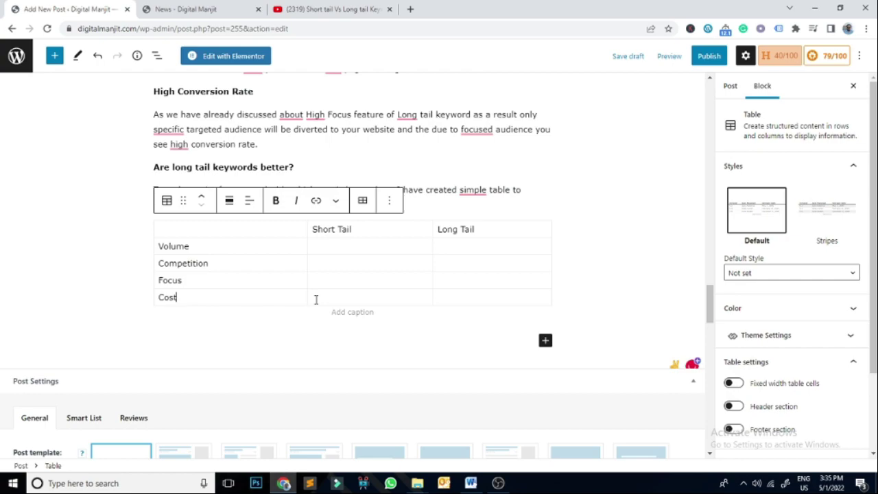
# Copy "Conversion" from Word, insert a table row after Cost and paste it as the new row's label
pyautogui.hotkey('alt', 'Tab')
pyautogui.scroll(-2, 345, 367)
pyautogui.moveTo(315, 358); pyautogui.dragTo(269, 358)
pyautogui.hotkey('ctrl', 'c')
pyautogui.hotkey('alt', 'Tab')
pyautogui.click(363, 200)
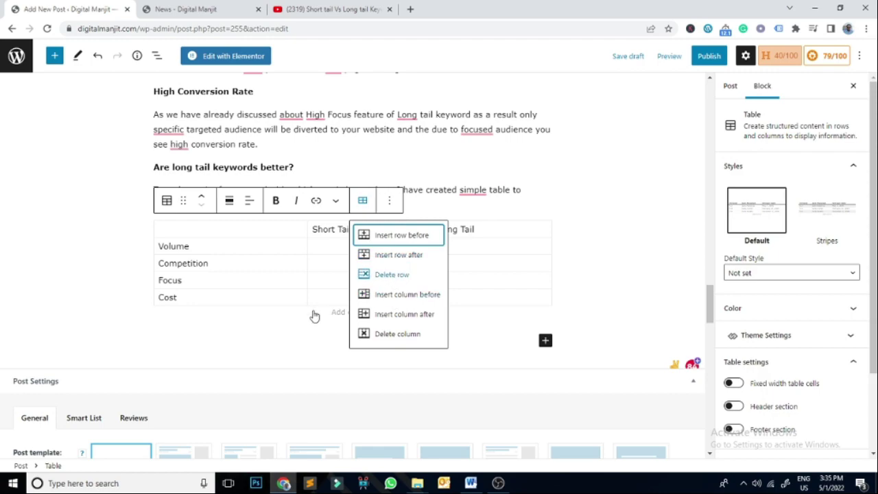
pyautogui.click(398, 254)
pyautogui.click(215, 317)
pyautogui.hotkey('ctrl', 'v')
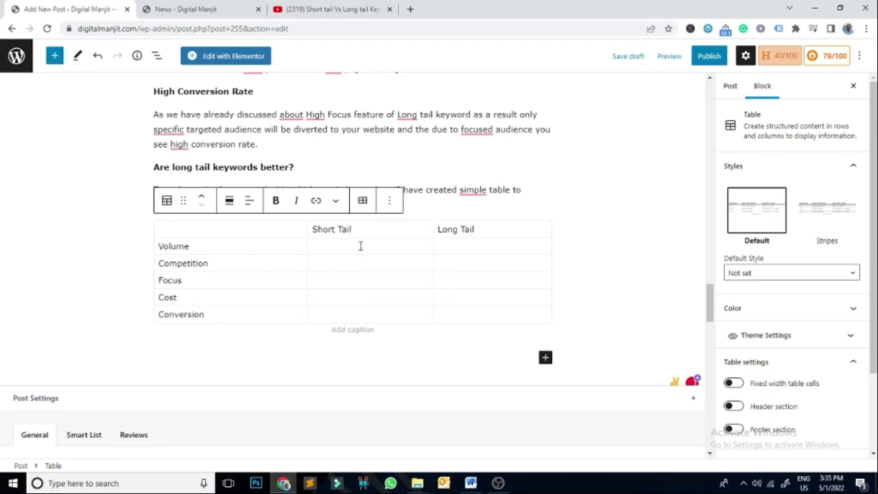
# Copy "High" from Word into the Short Tail cells for Volume, Competition and Cost and the Long Tail cells for Focus and Conversion
pyautogui.hotkey('alt', 'Tab')
pyautogui.moveTo(395, 275); pyautogui.dragTo(374, 275)
pyautogui.hotkey('ctrl', 'c')
pyautogui.hotkey('alt', 'Tab')
pyautogui.hotkey('ctrl', 'v')
pyautogui.click(347, 263)
pyautogui.hotkey('ctrl', 'v')
pyautogui.hotkey('ctrl', 'v')
pyautogui.hotkey('alt', 'Tab')
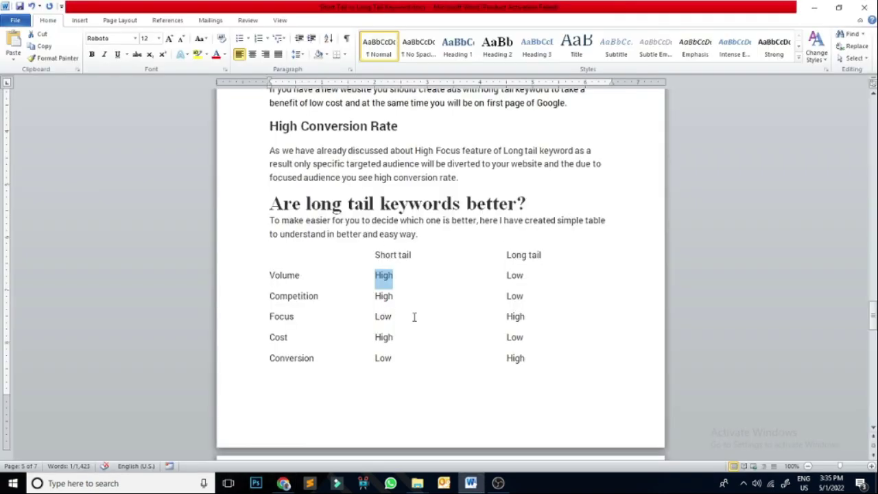
pyautogui.hotkey('alt', 'Tab')
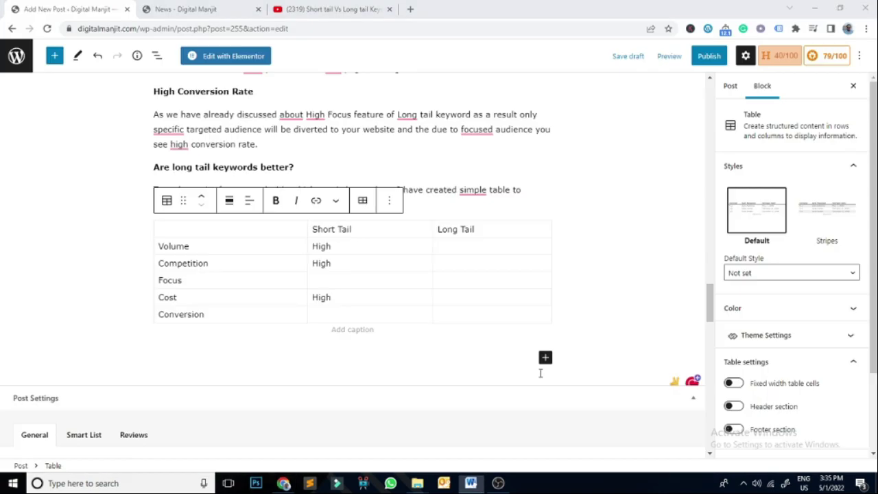
pyautogui.hotkey('ctrl', 'v')
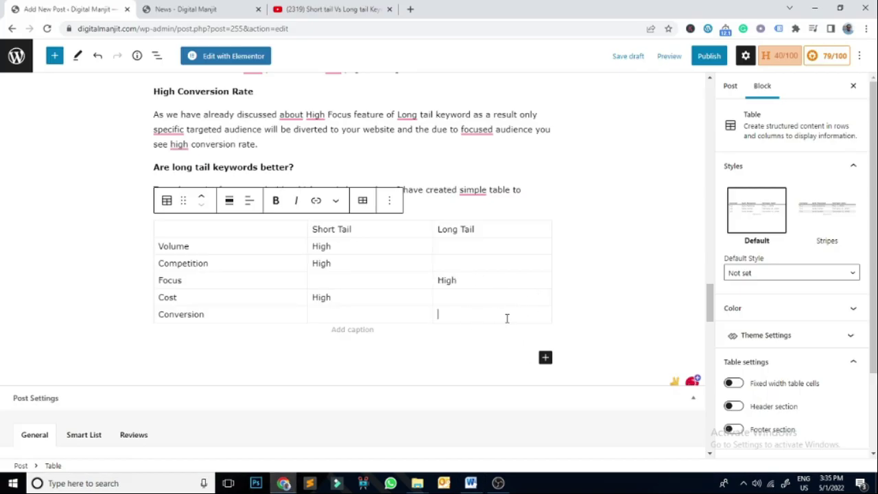
pyautogui.hotkey('ctrl', 'v')
# Enter "Low" in the Short Tail column for Focus and Conversion, following the Word table
pyautogui.hotkey('alt', 'Tab')
pyautogui.moveTo(393, 317); pyautogui.dragTo(379, 317)
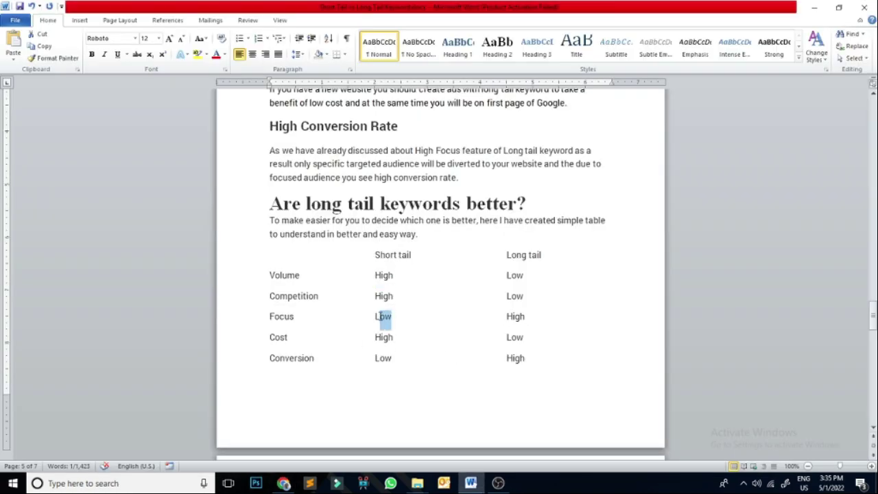
pyautogui.hotkey('alt', 'Tab')
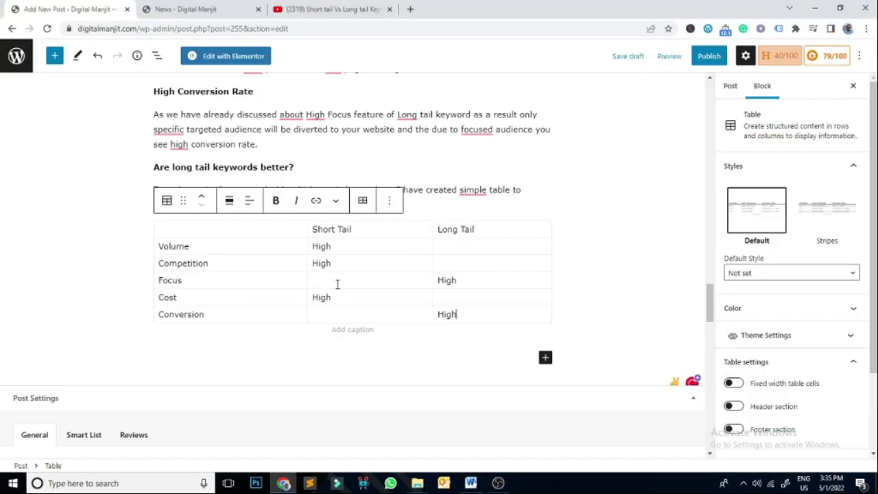
pyautogui.write('Low')
pyautogui.click(346, 315)
pyautogui.write('Low')
# Enter "Low" in the Long Tail column for Volume, Competition and Cost
pyautogui.click(464, 244)
pyautogui.write('Low')
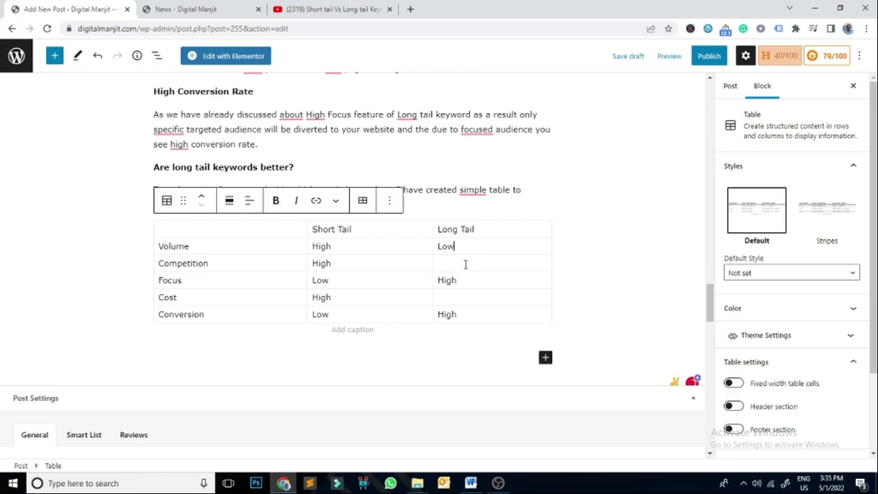
pyautogui.click(465, 263)
pyautogui.write('Low')
pyautogui.click(467, 303)
pyautogui.write('Low')
# Copy the "Conclusion" heading from Word into a new paragraph below the comparison table
pyautogui.click(363, 359)
pyautogui.hotkey('alt', 'Tab')
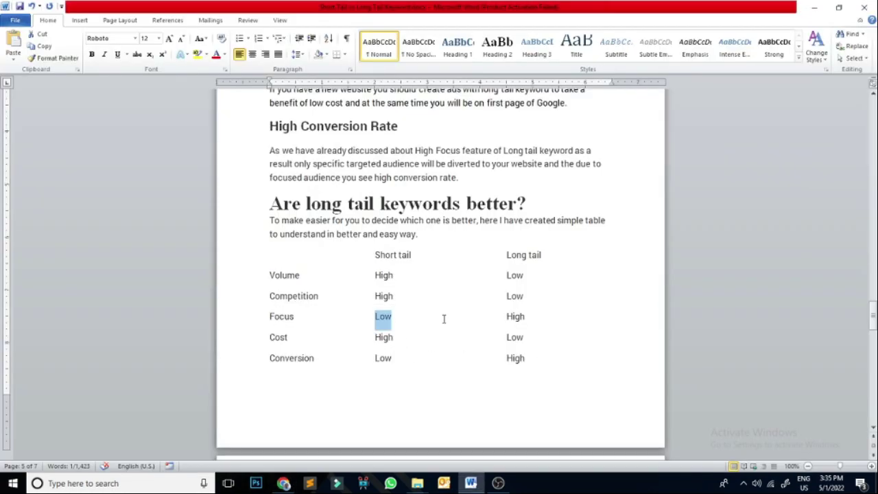
pyautogui.scroll(-3, 461, 319)
pyautogui.scroll(-5, 461, 319)
pyautogui.moveTo(272, 256); pyautogui.dragTo(343, 258)
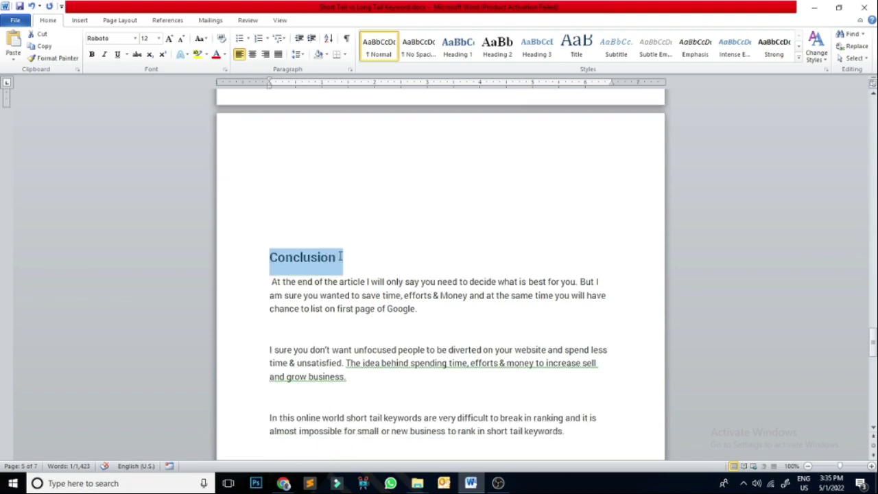
pyautogui.hotkey('ctrl', 'c')
pyautogui.hotkey('alt', 'Tab')
pyautogui.hotkey('ctrl', 'v')
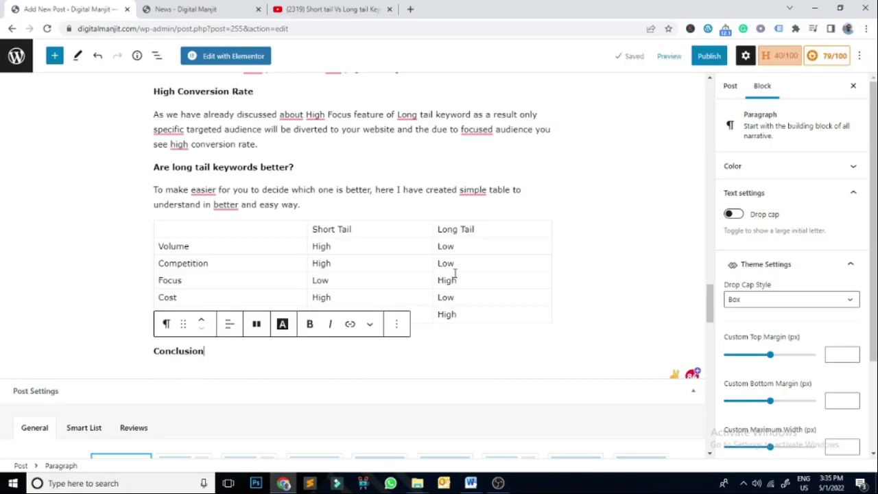
# Copy all the conclusion paragraphs from Word and paste them under the Conclusion heading in the post
pyautogui.hotkey('alt', 'Tab')
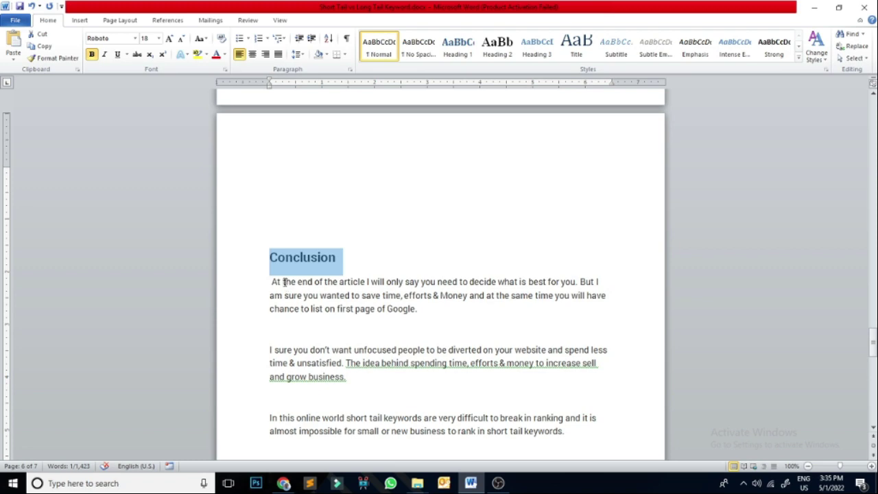
pyautogui.moveTo(274, 281); pyautogui.dragTo(393, 367)
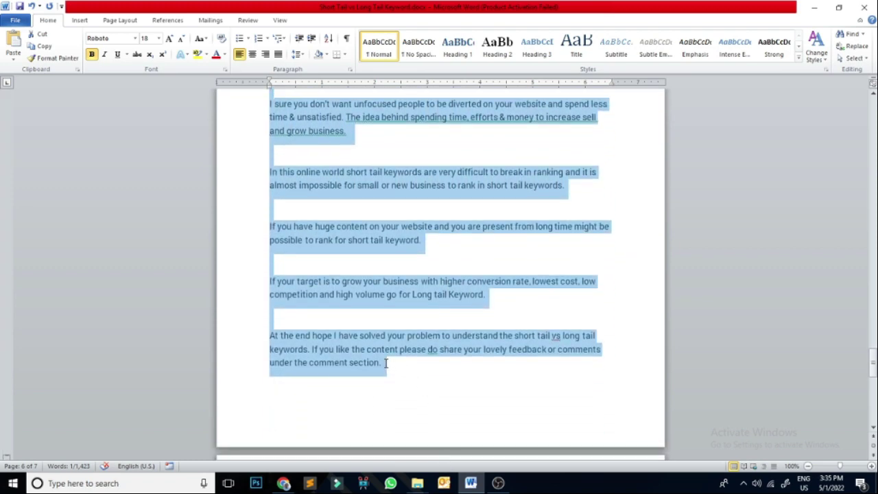
pyautogui.hotkey('ctrl', 'c')
pyautogui.hotkey('alt', 'Tab')
pyautogui.hotkey('ctrl', 'v')
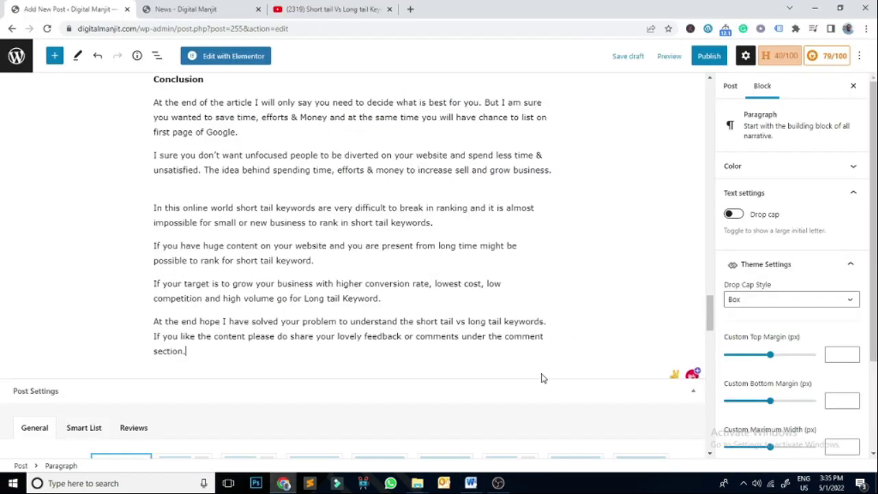
# Copy the final line of the Word article into a new paragraph at the end of the post
pyautogui.press('Return')
pyautogui.hotkey('alt', 'Tab')
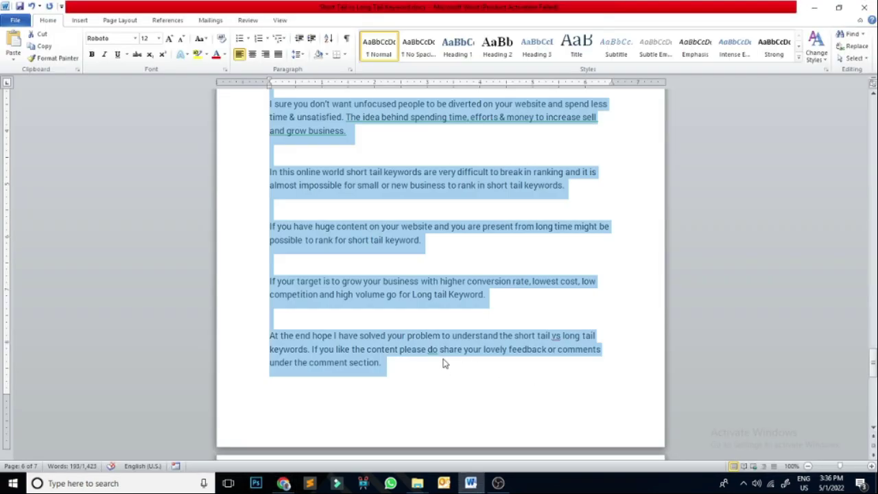
pyautogui.scroll(-6, 443, 364)
pyautogui.moveTo(271, 302); pyautogui.dragTo(567, 308)
pyautogui.hotkey('alt', 'Tab')
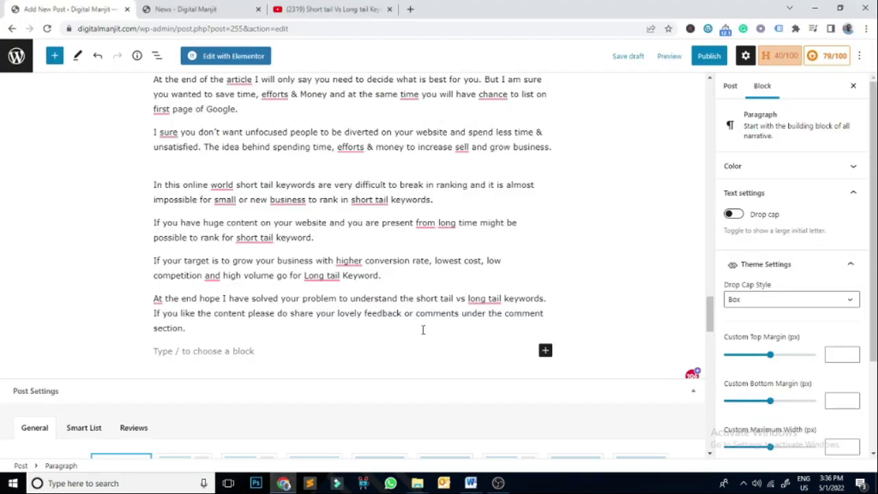
pyautogui.hotkey('ctrl', 'v')
# Review the transferred post from the comparison table up to the keyword definitions and through the short tail sections
pyautogui.scroll(3, 561, 363)
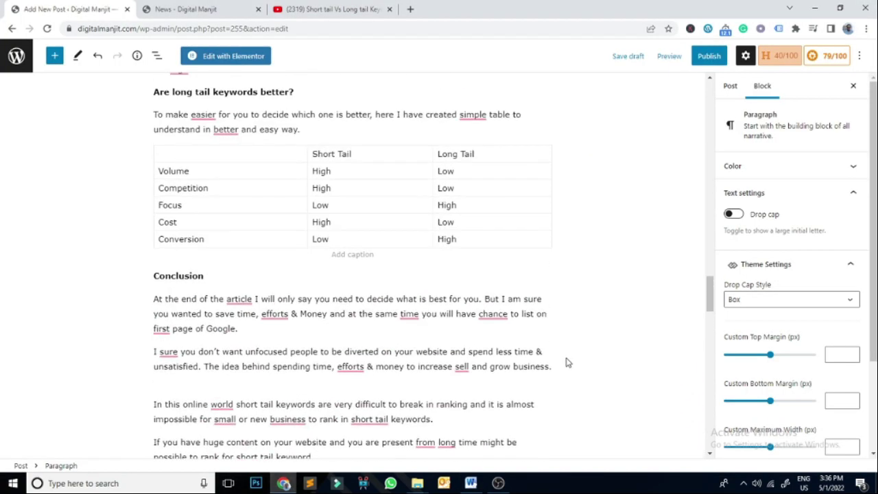
pyautogui.scroll(6, 561, 353)
pyautogui.scroll(10, 515, 261)
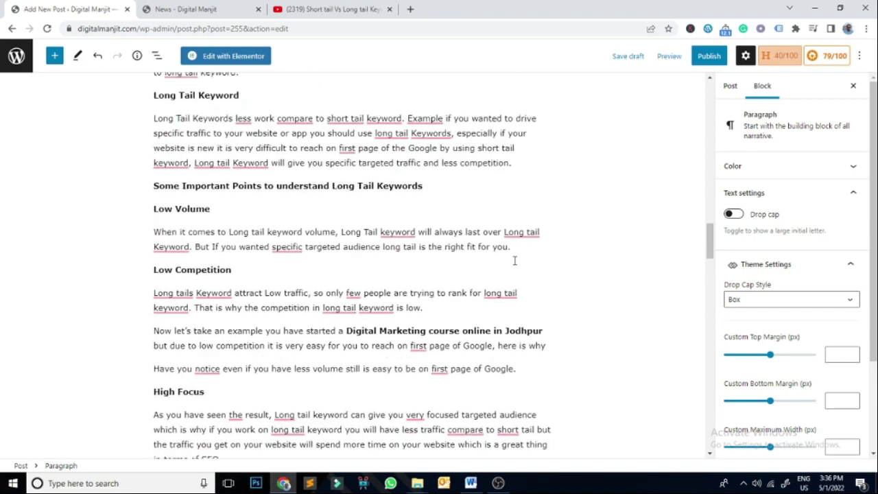
pyautogui.scroll(10, 513, 266)
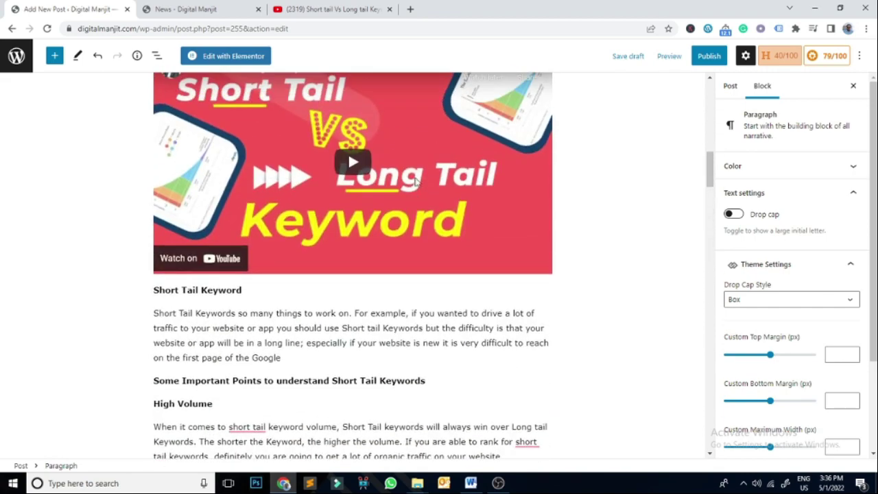
pyautogui.scroll(3, 449, 193)
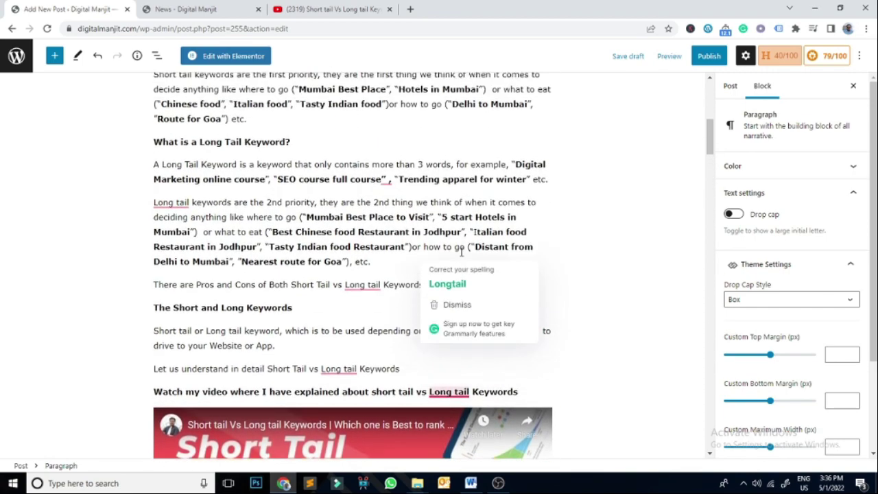
pyautogui.scroll(-6, 523, 280)
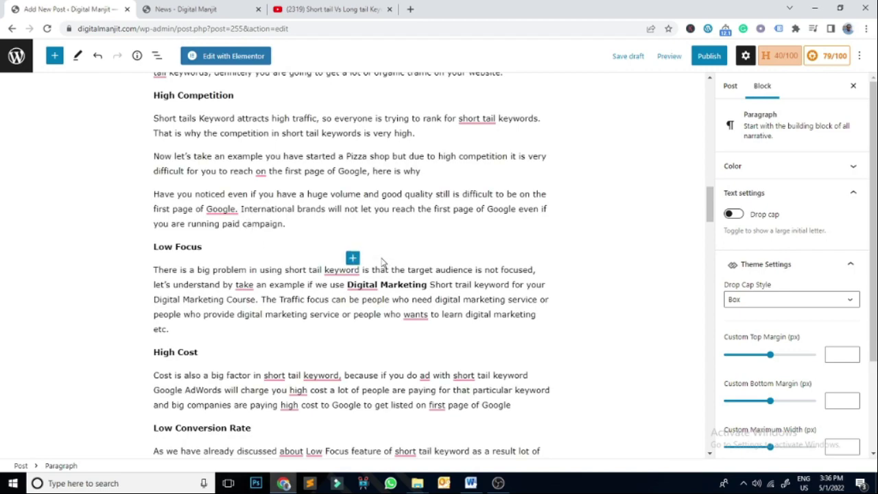
pyautogui.scroll(-2, 383, 261)
pyautogui.scroll(3, 393, 275)
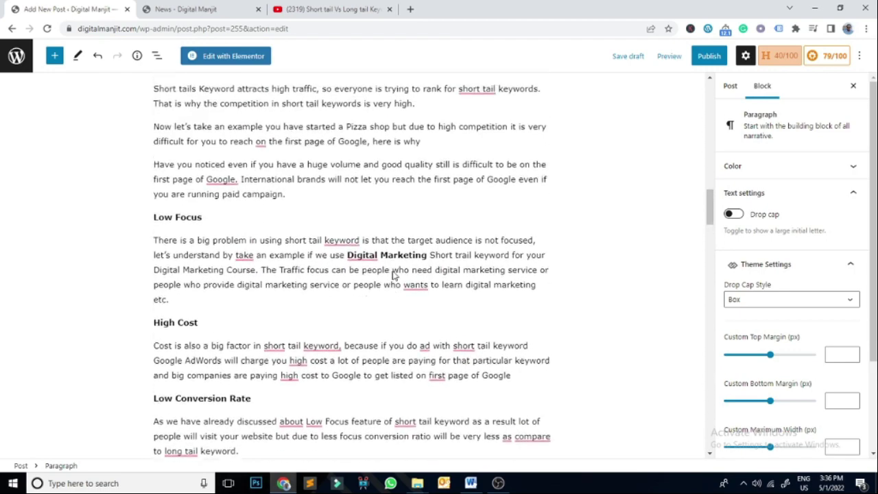
# Examine the Word article's Low Competition section, at the gap after the "here is why" paragraph
pyautogui.hotkey('alt', 'Tab')
pyautogui.scroll(5, 432, 317)
pyautogui.scroll(20, 474, 326)
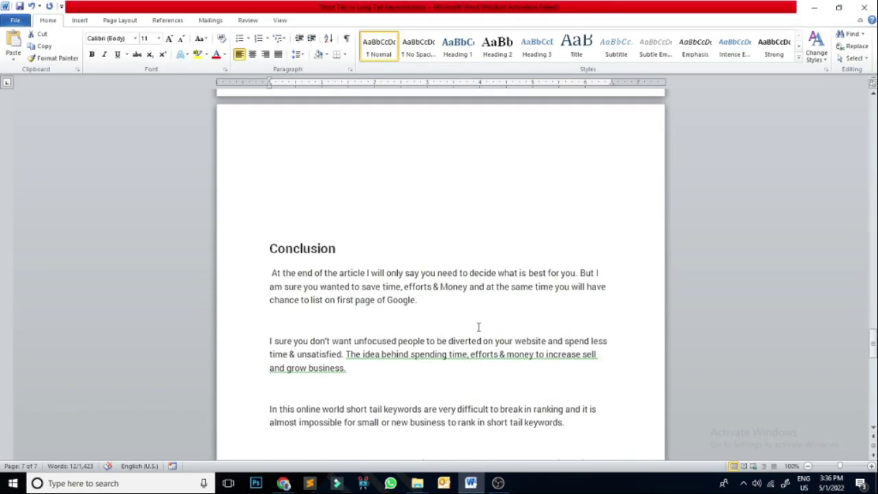
pyautogui.scroll(4, 479, 328)
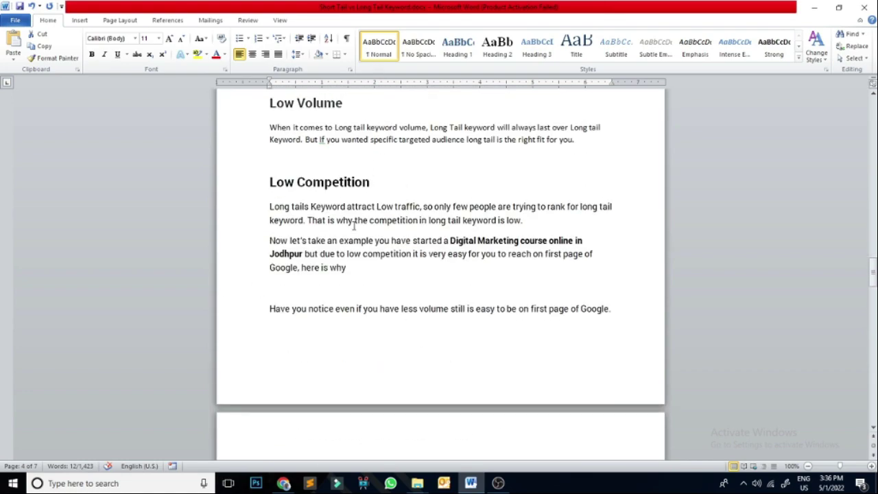
pyautogui.click(302, 291)
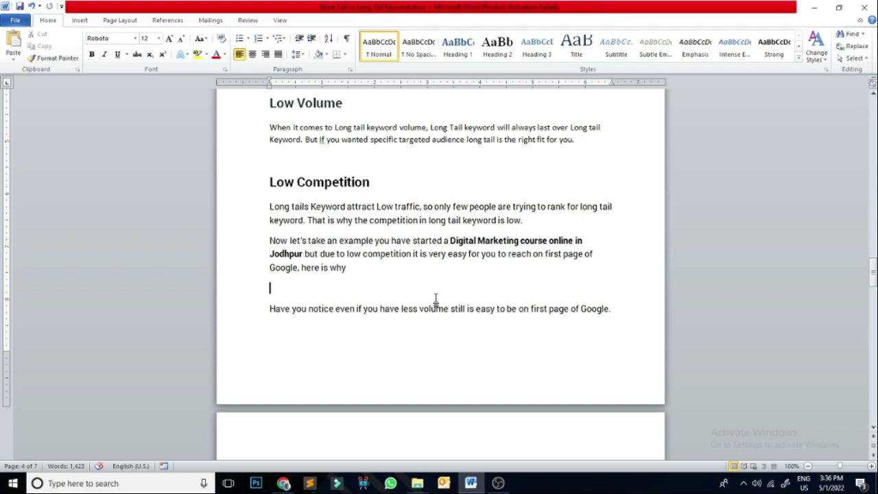
# Add an Image block after the "here is why" paragraph under High Competition and open its file upload dialog
pyautogui.hotkey('alt', 'Tab')
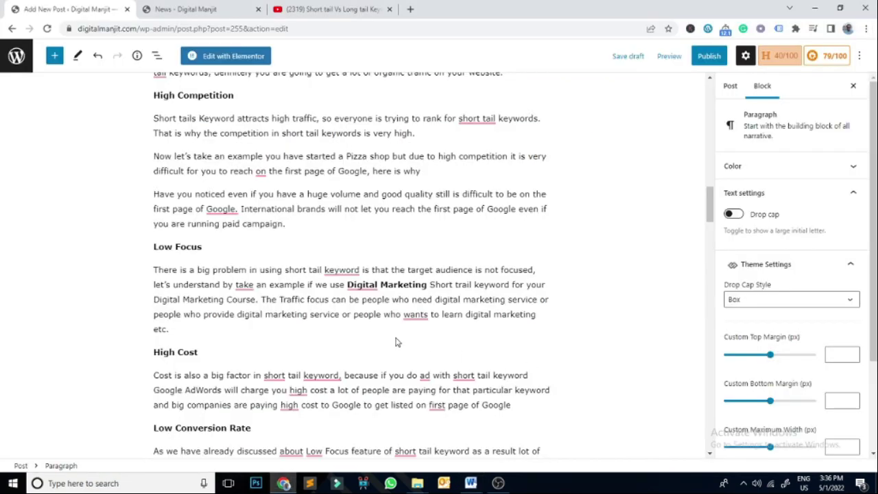
pyautogui.scroll(10, 348, 371)
pyautogui.scroll(4, 347, 371)
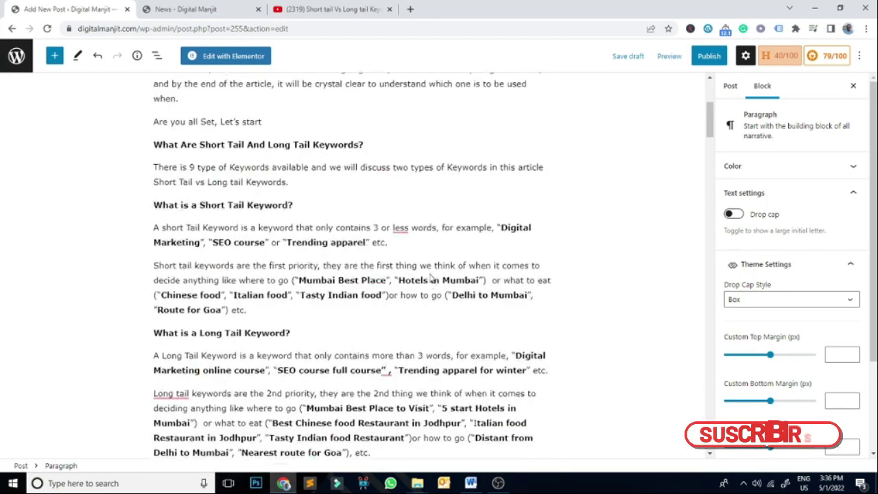
pyautogui.scroll(-9, 430, 274)
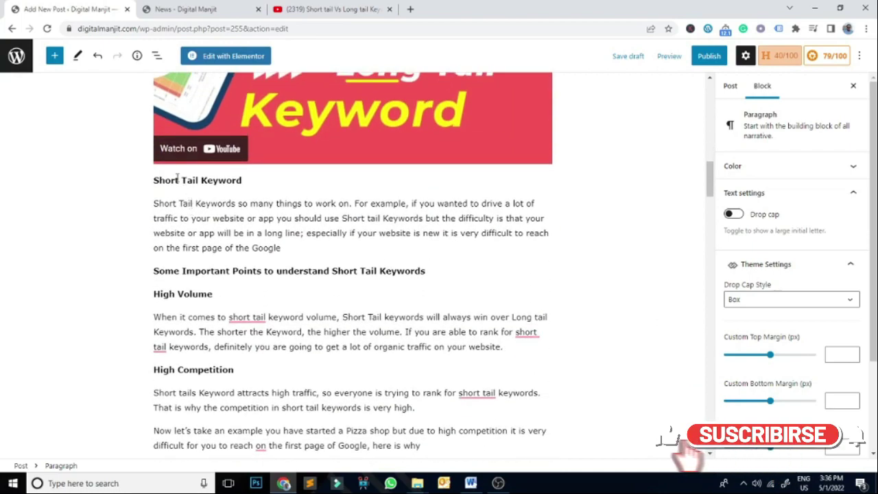
pyautogui.scroll(-4, 344, 254)
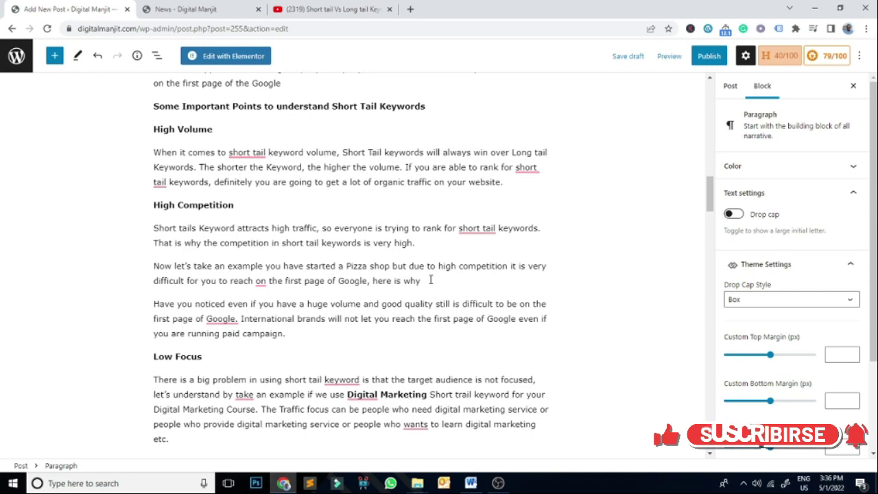
pyautogui.click(597, 291)
pyautogui.press('Return')
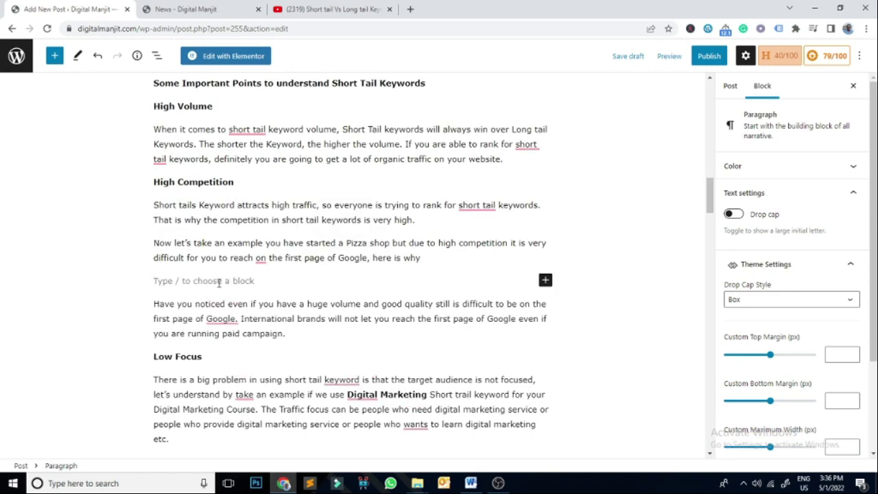
pyautogui.click(546, 281)
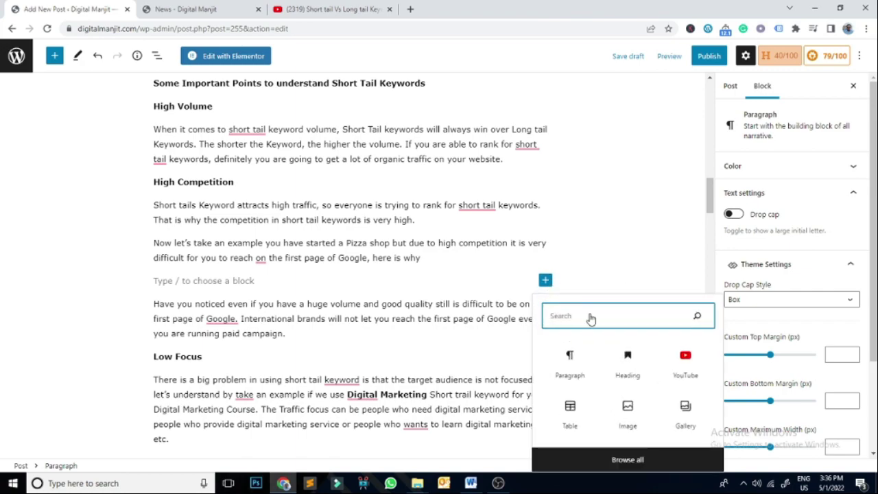
pyautogui.click(629, 409)
pyautogui.click(186, 359)
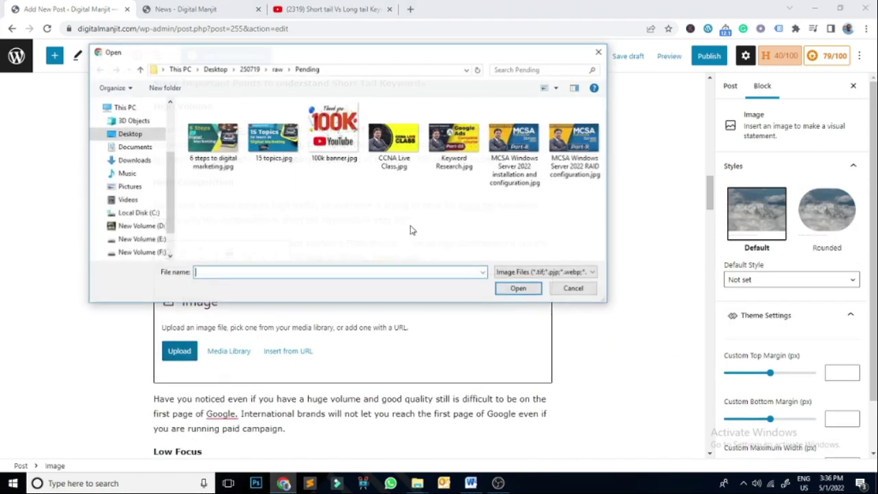
pyautogui.moveTo(418, 484)
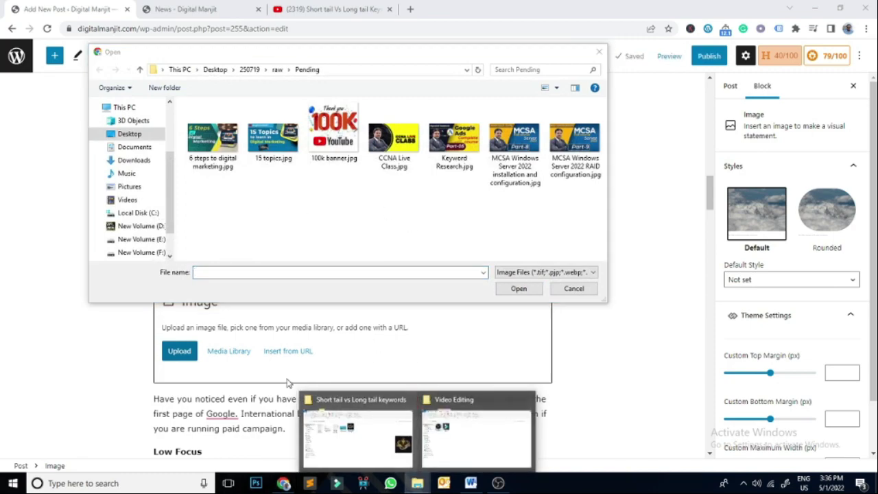